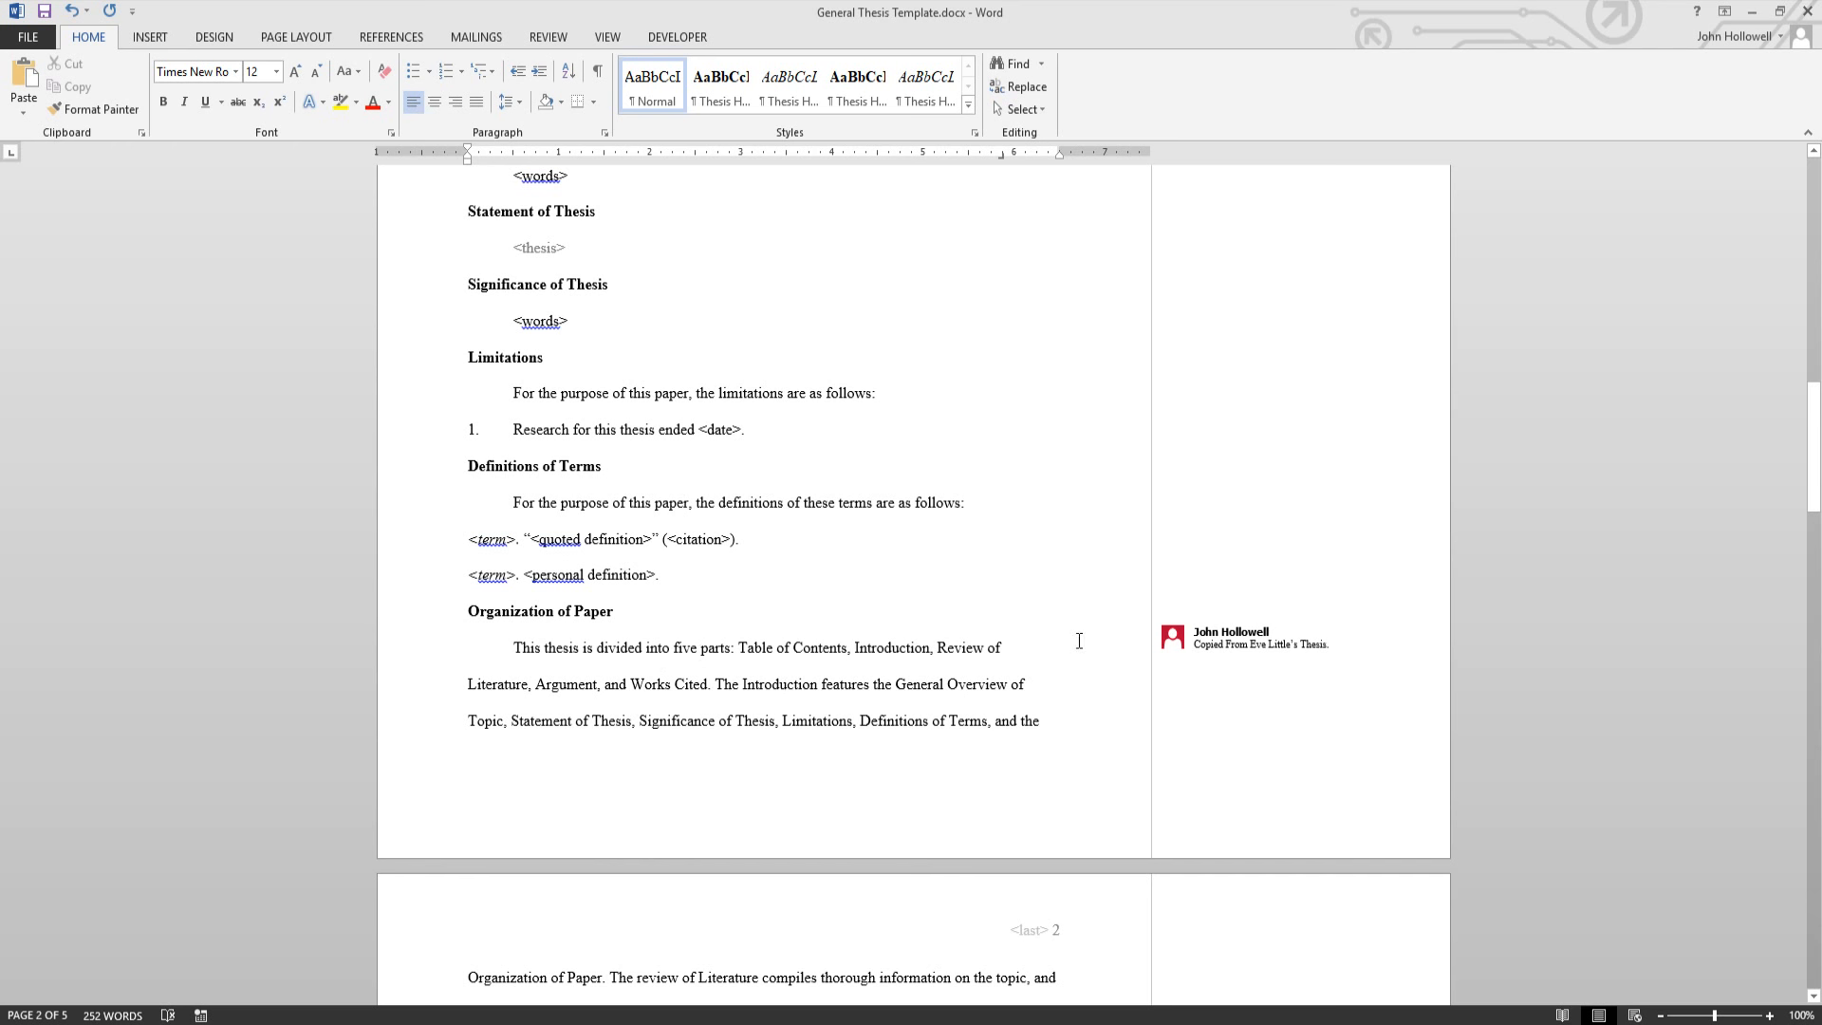
# - Select the comment on the Organization of Paper paragraph that says it was copied from another thesis
pyautogui.click(1338, 647)
# - Delete the four reviewer comments one by one, including the line-number comment
pyautogui.rightClick(1341, 650)
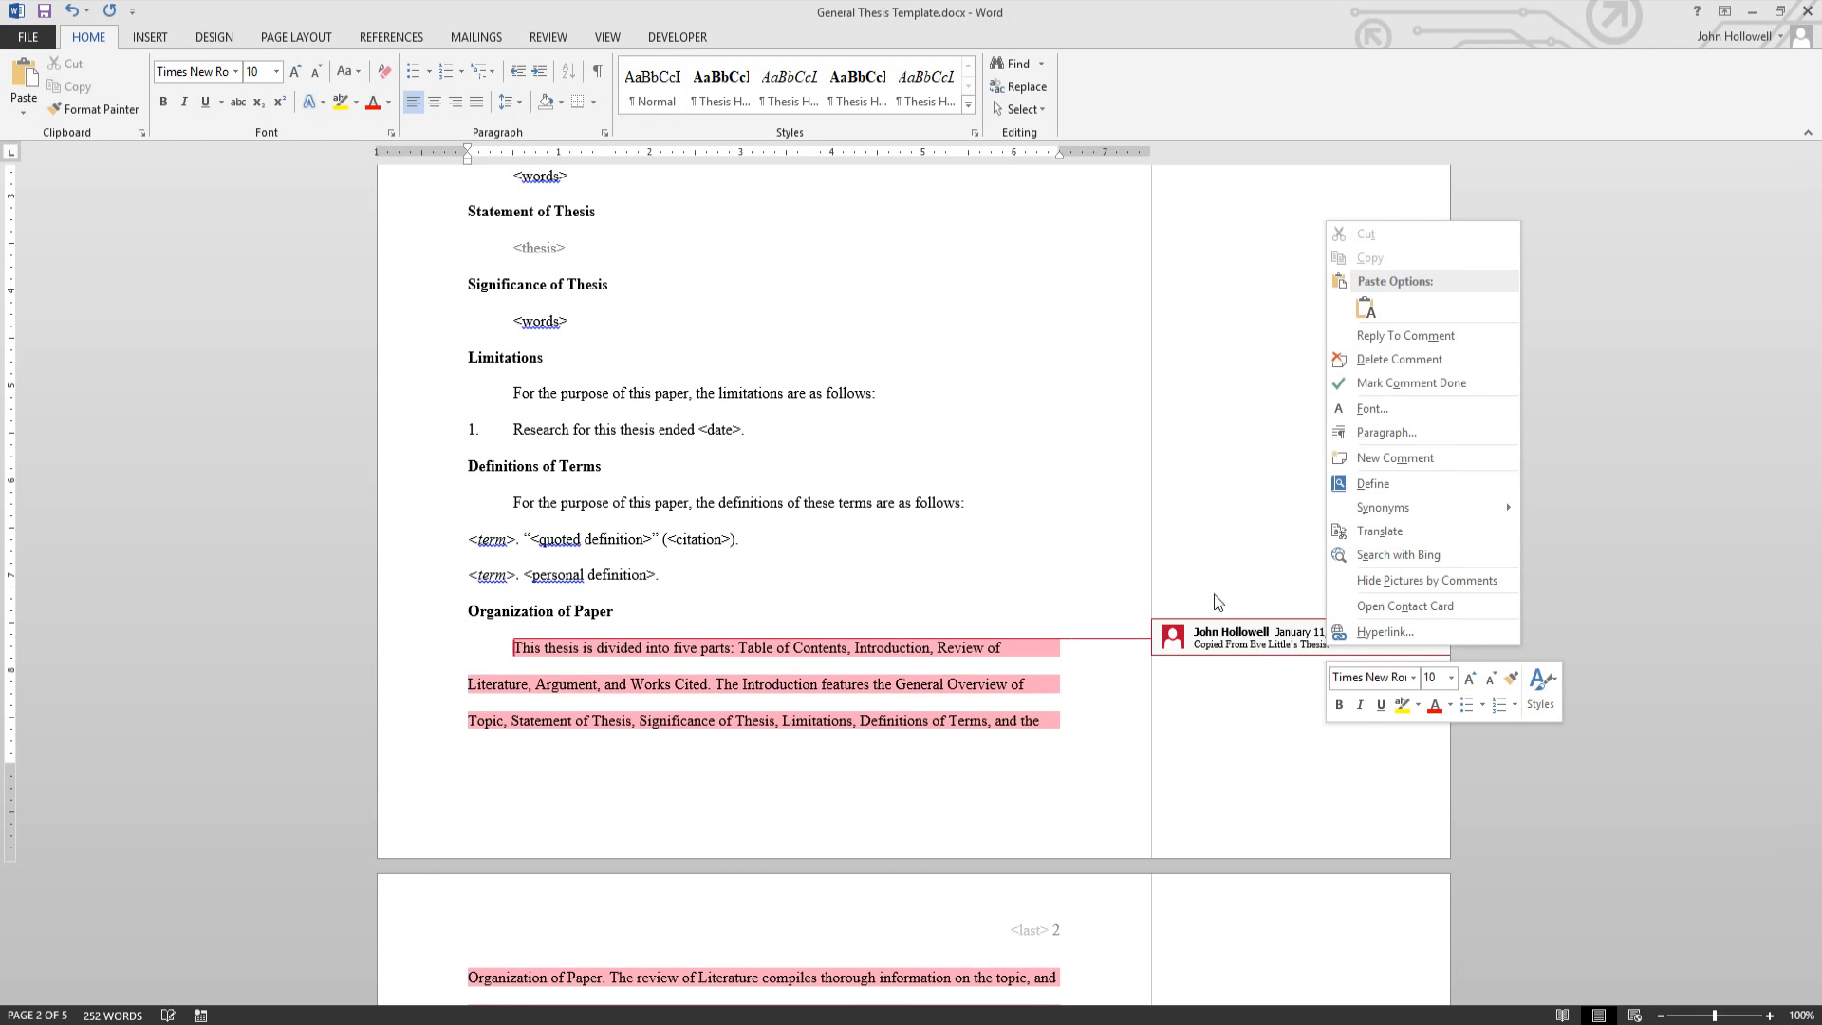
pyautogui.click(1376, 359)
pyautogui.scroll(15, 1294, 400)
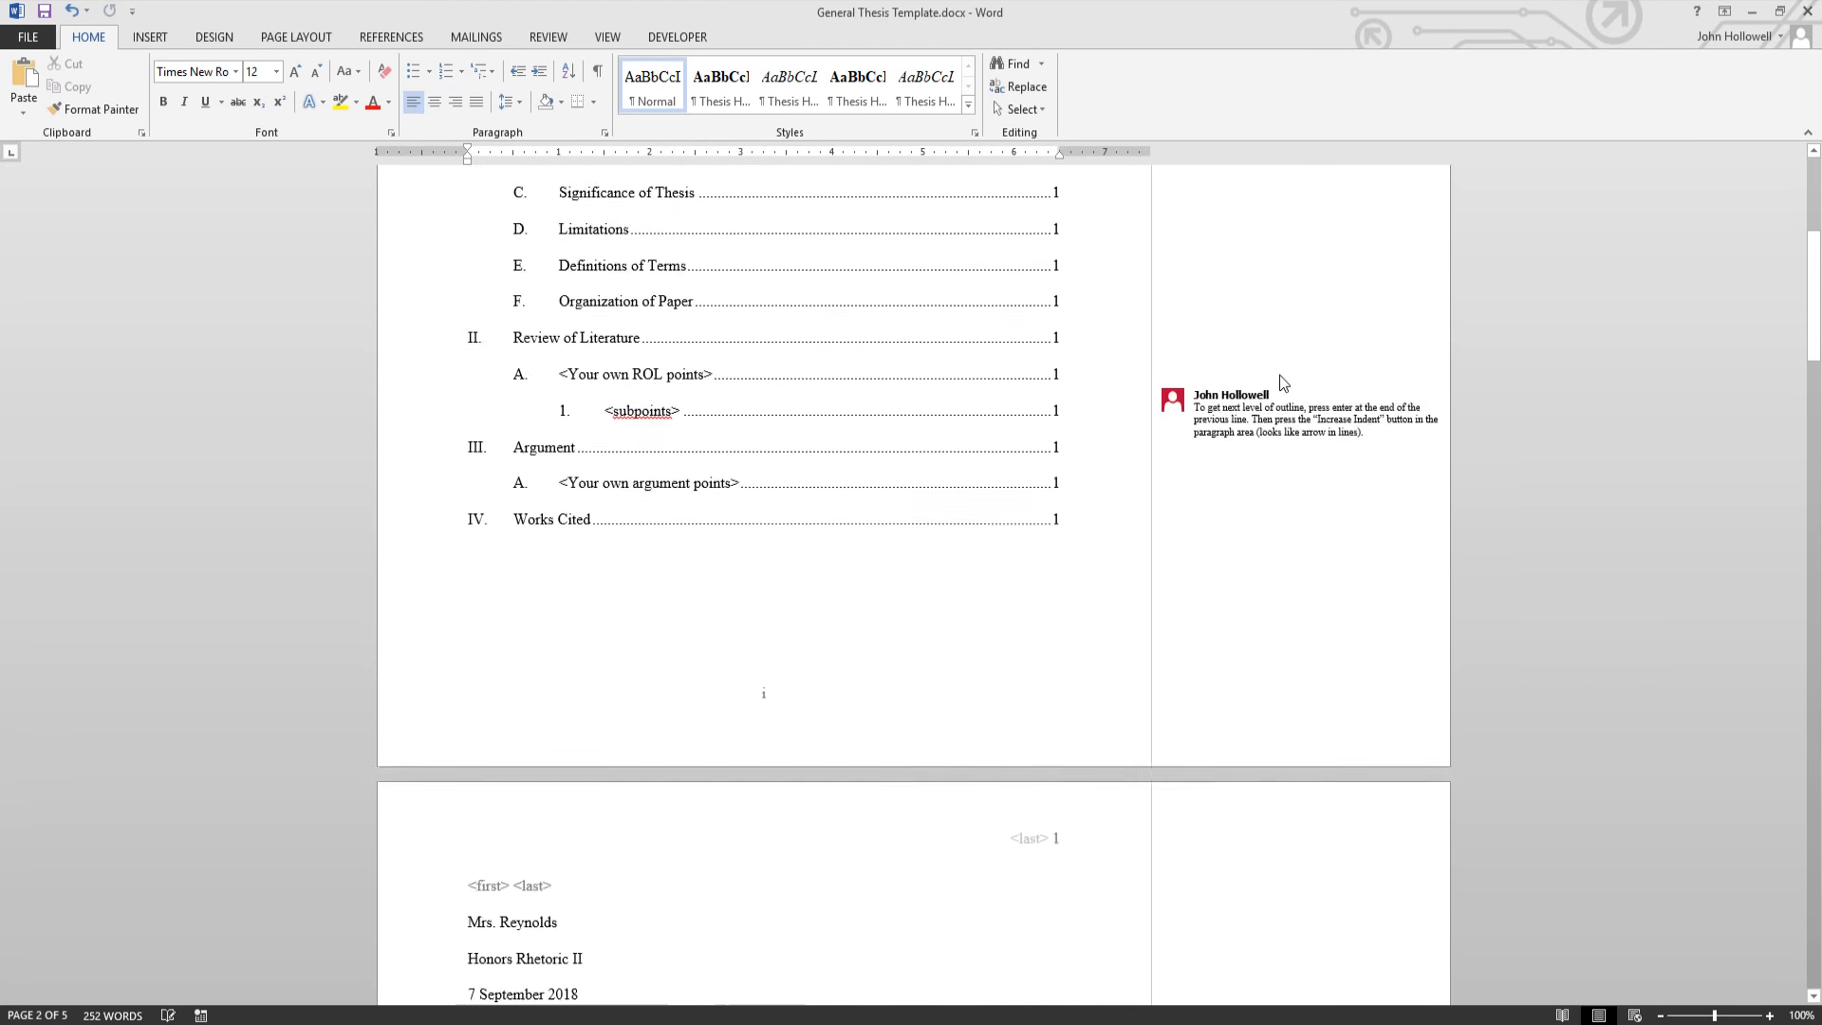
pyautogui.rightClick(1224, 600)
pyautogui.click(1271, 734)
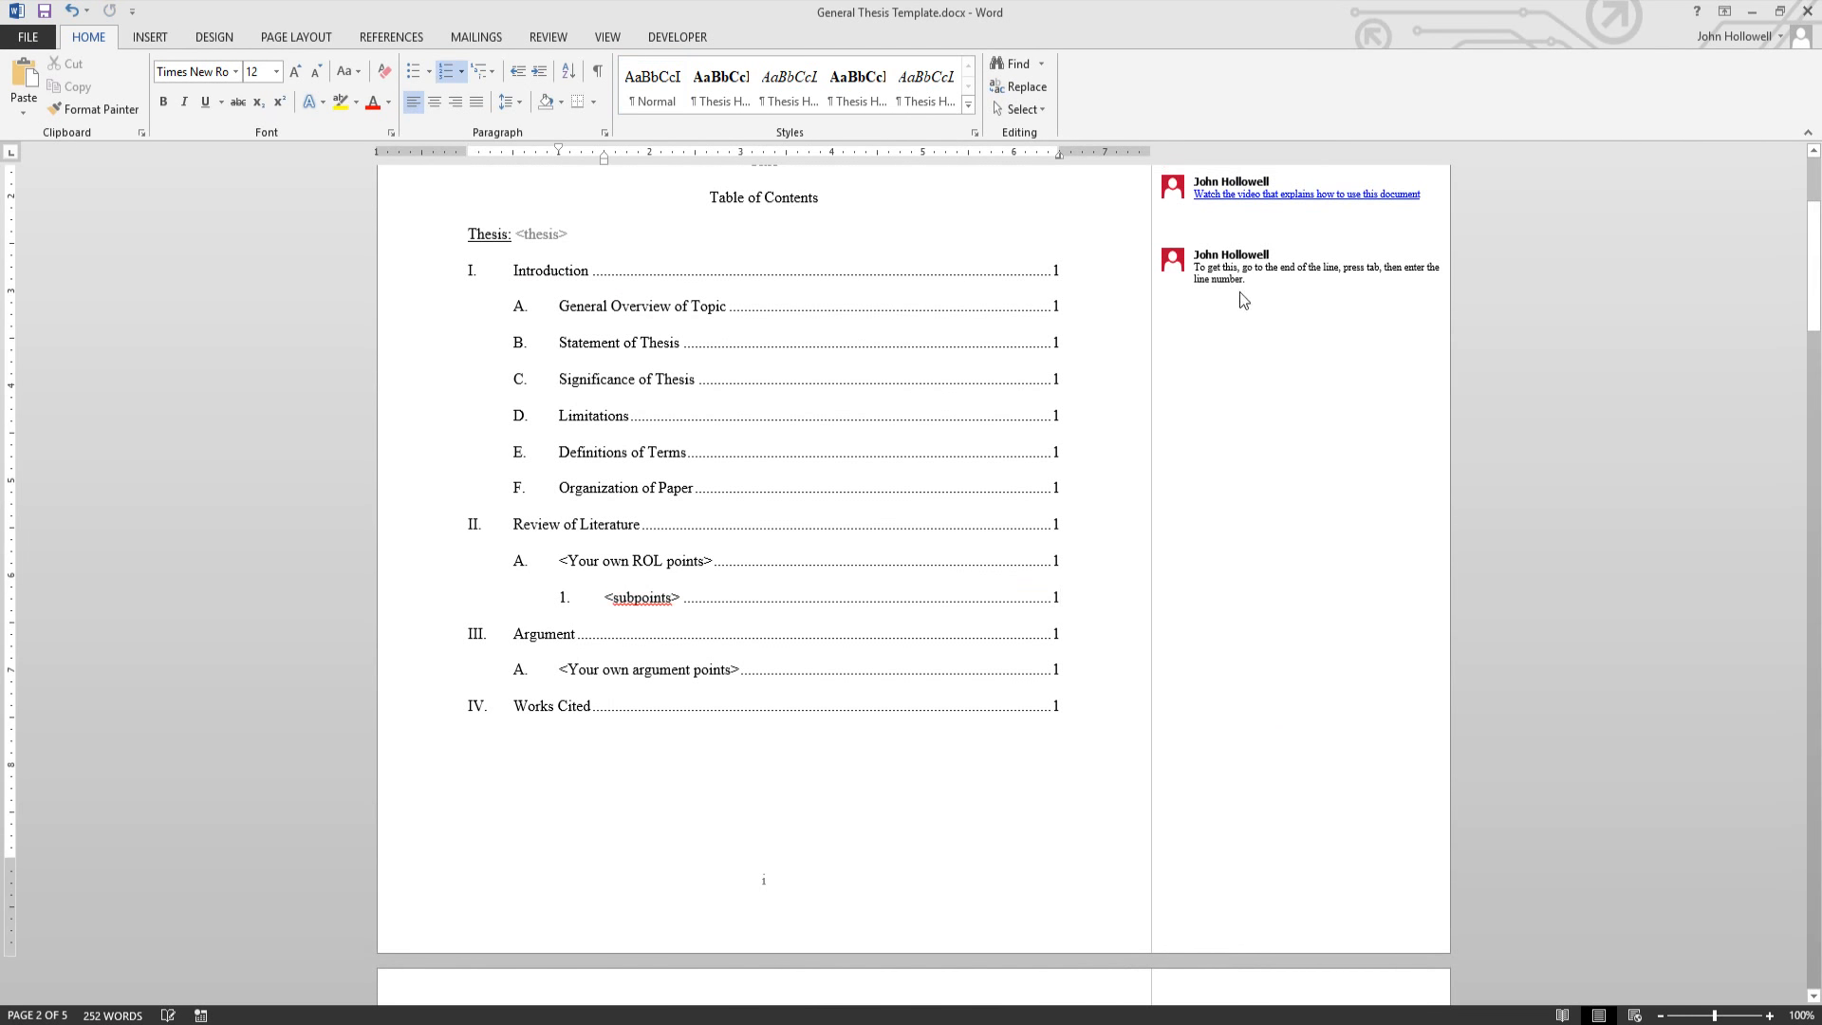
pyautogui.rightClick(1244, 276)
pyautogui.click(1273, 414)
pyautogui.rightClick(1246, 209)
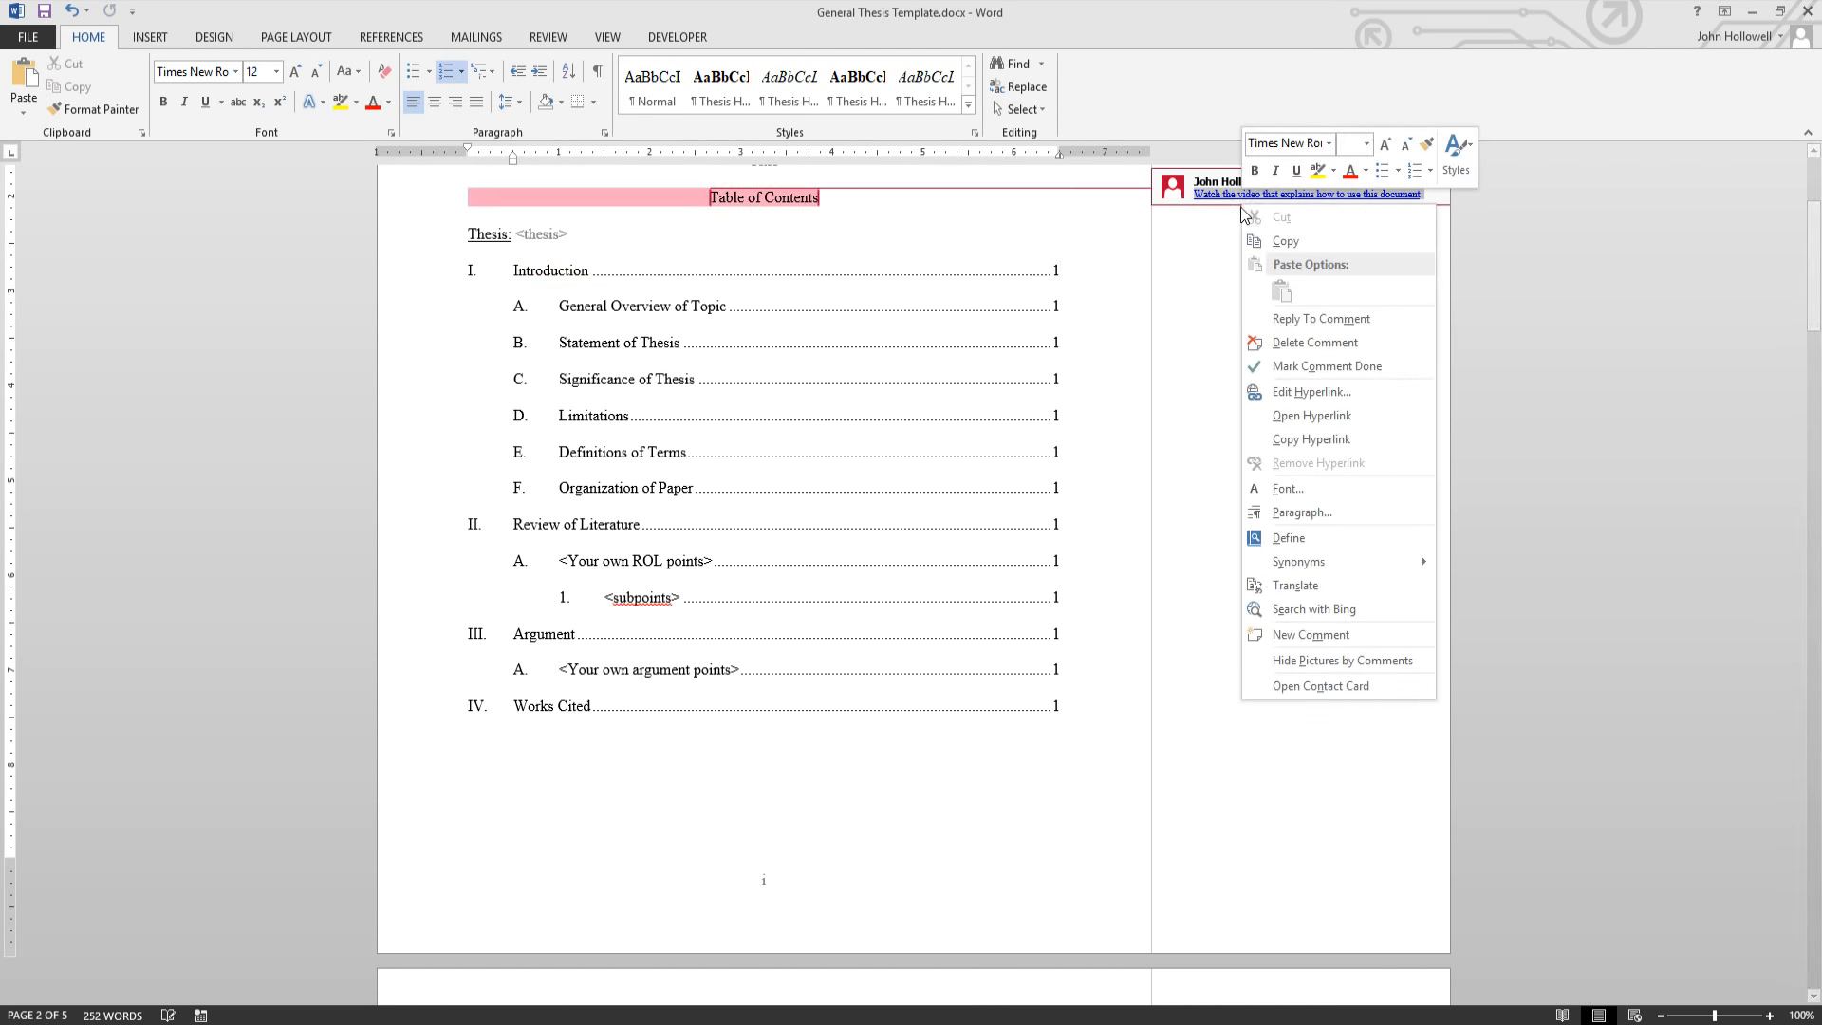
pyautogui.click(1296, 340)
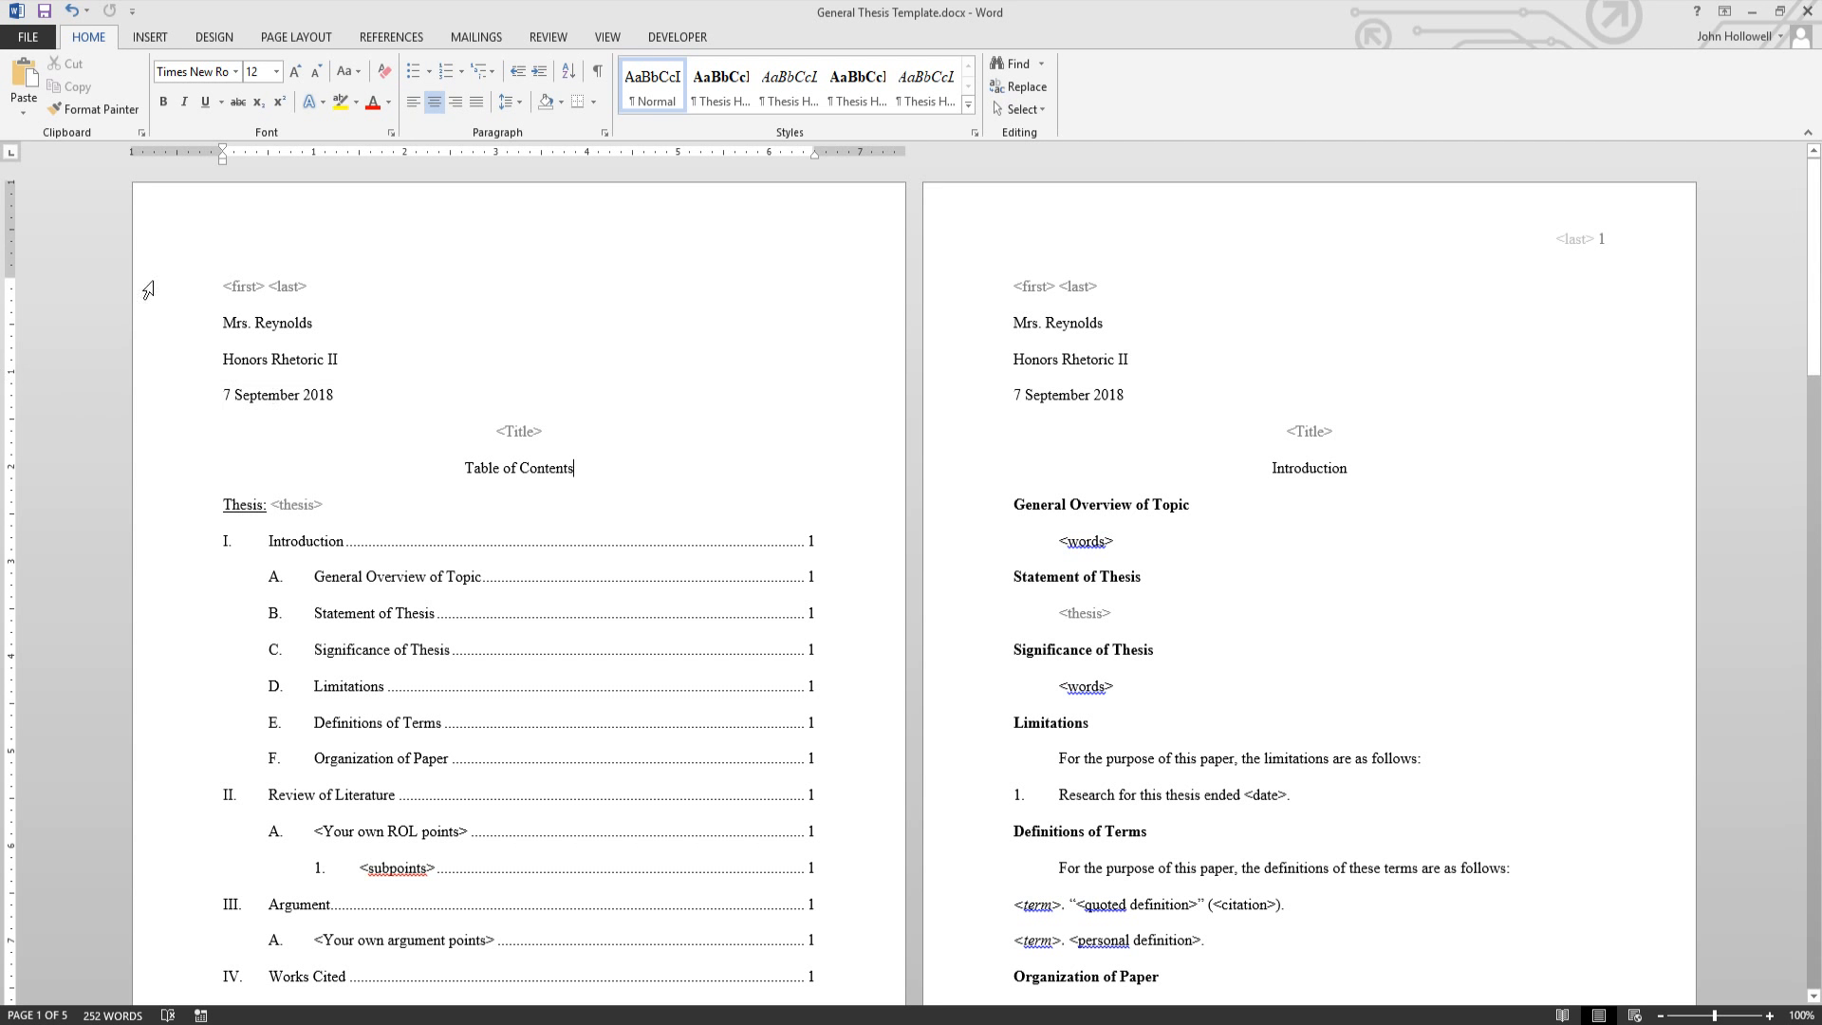
# - Fill the <first> and <last> name placeholders with the student's first and last name
pyautogui.click(228, 286)
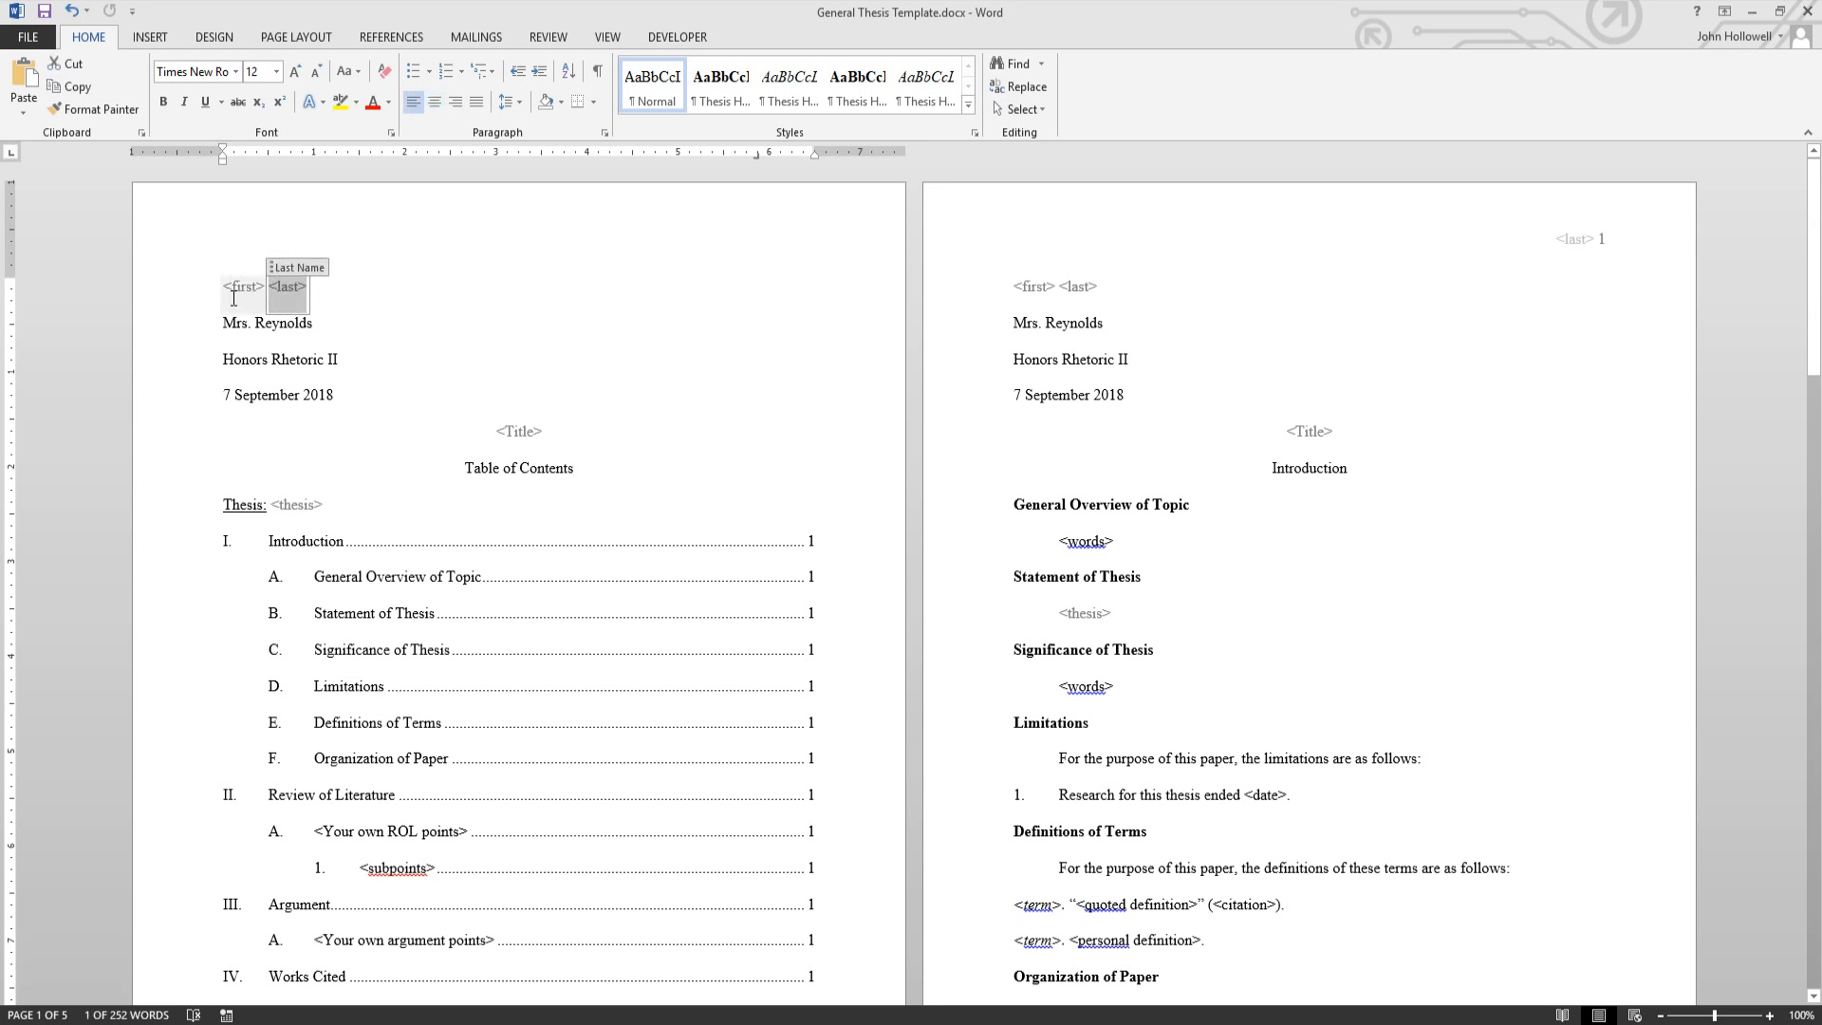
pyautogui.click(244, 296)
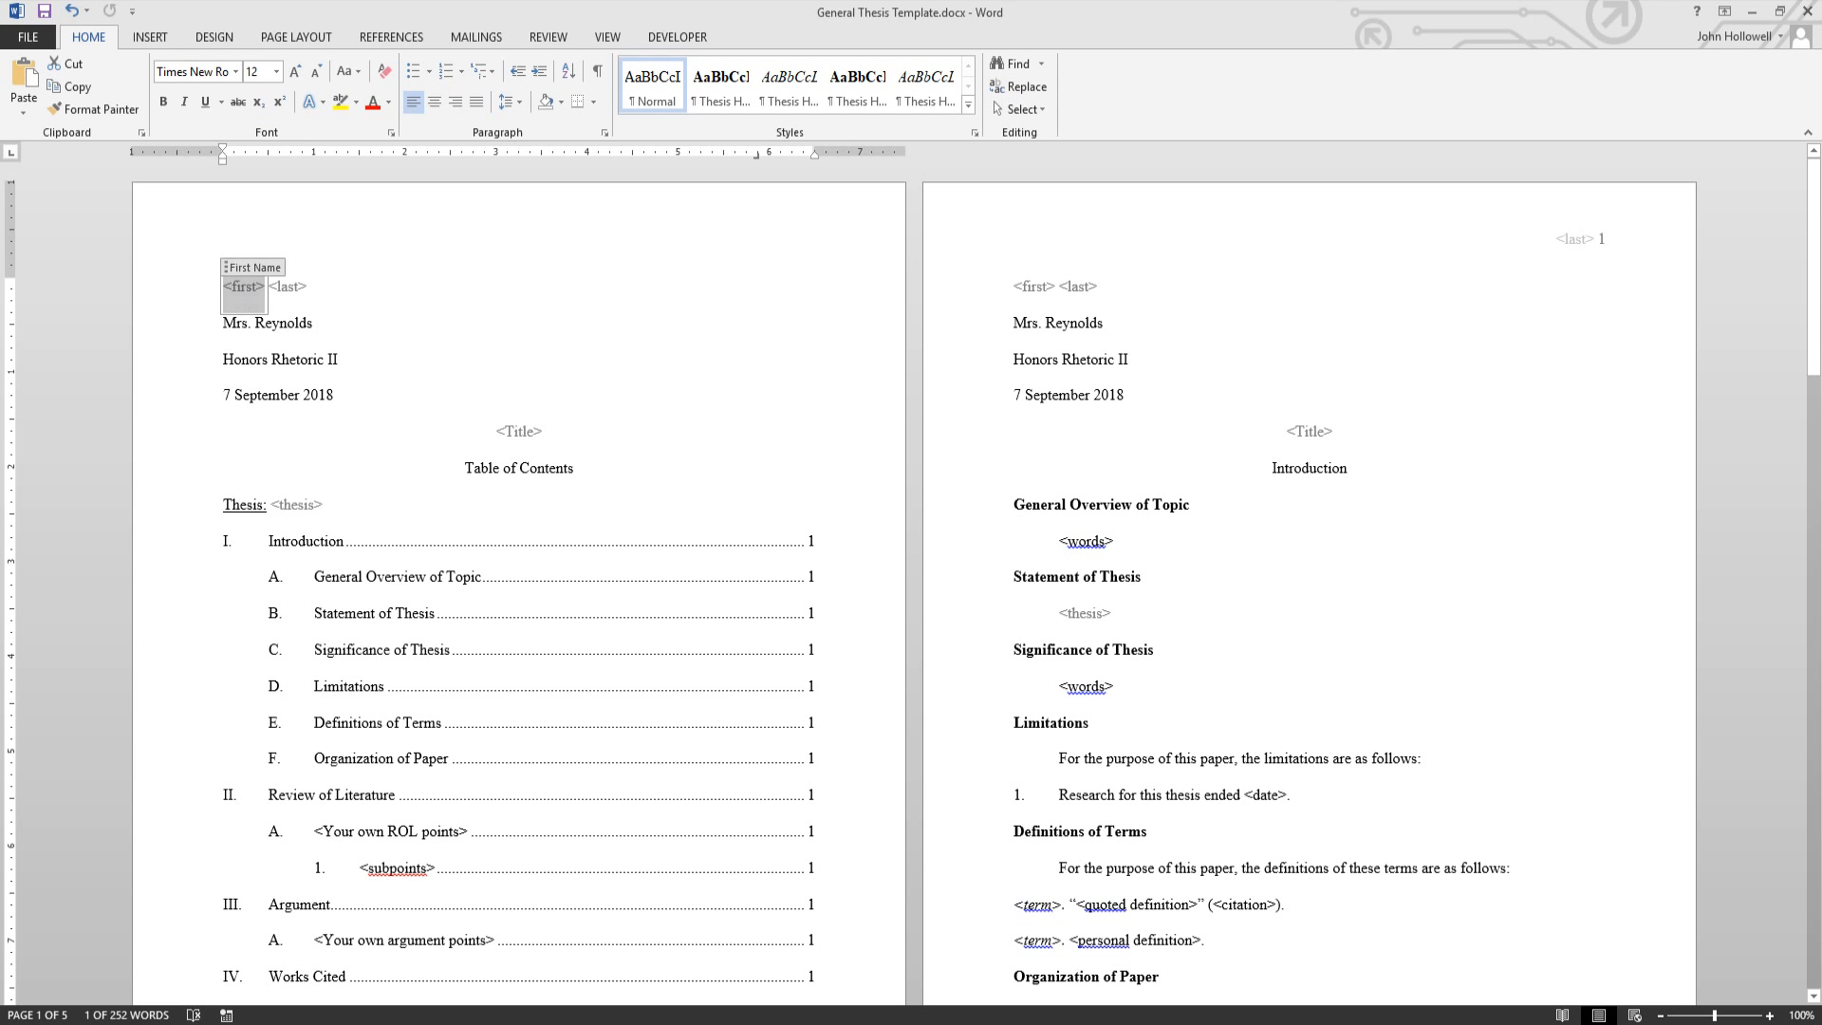
pyautogui.write('Jane')
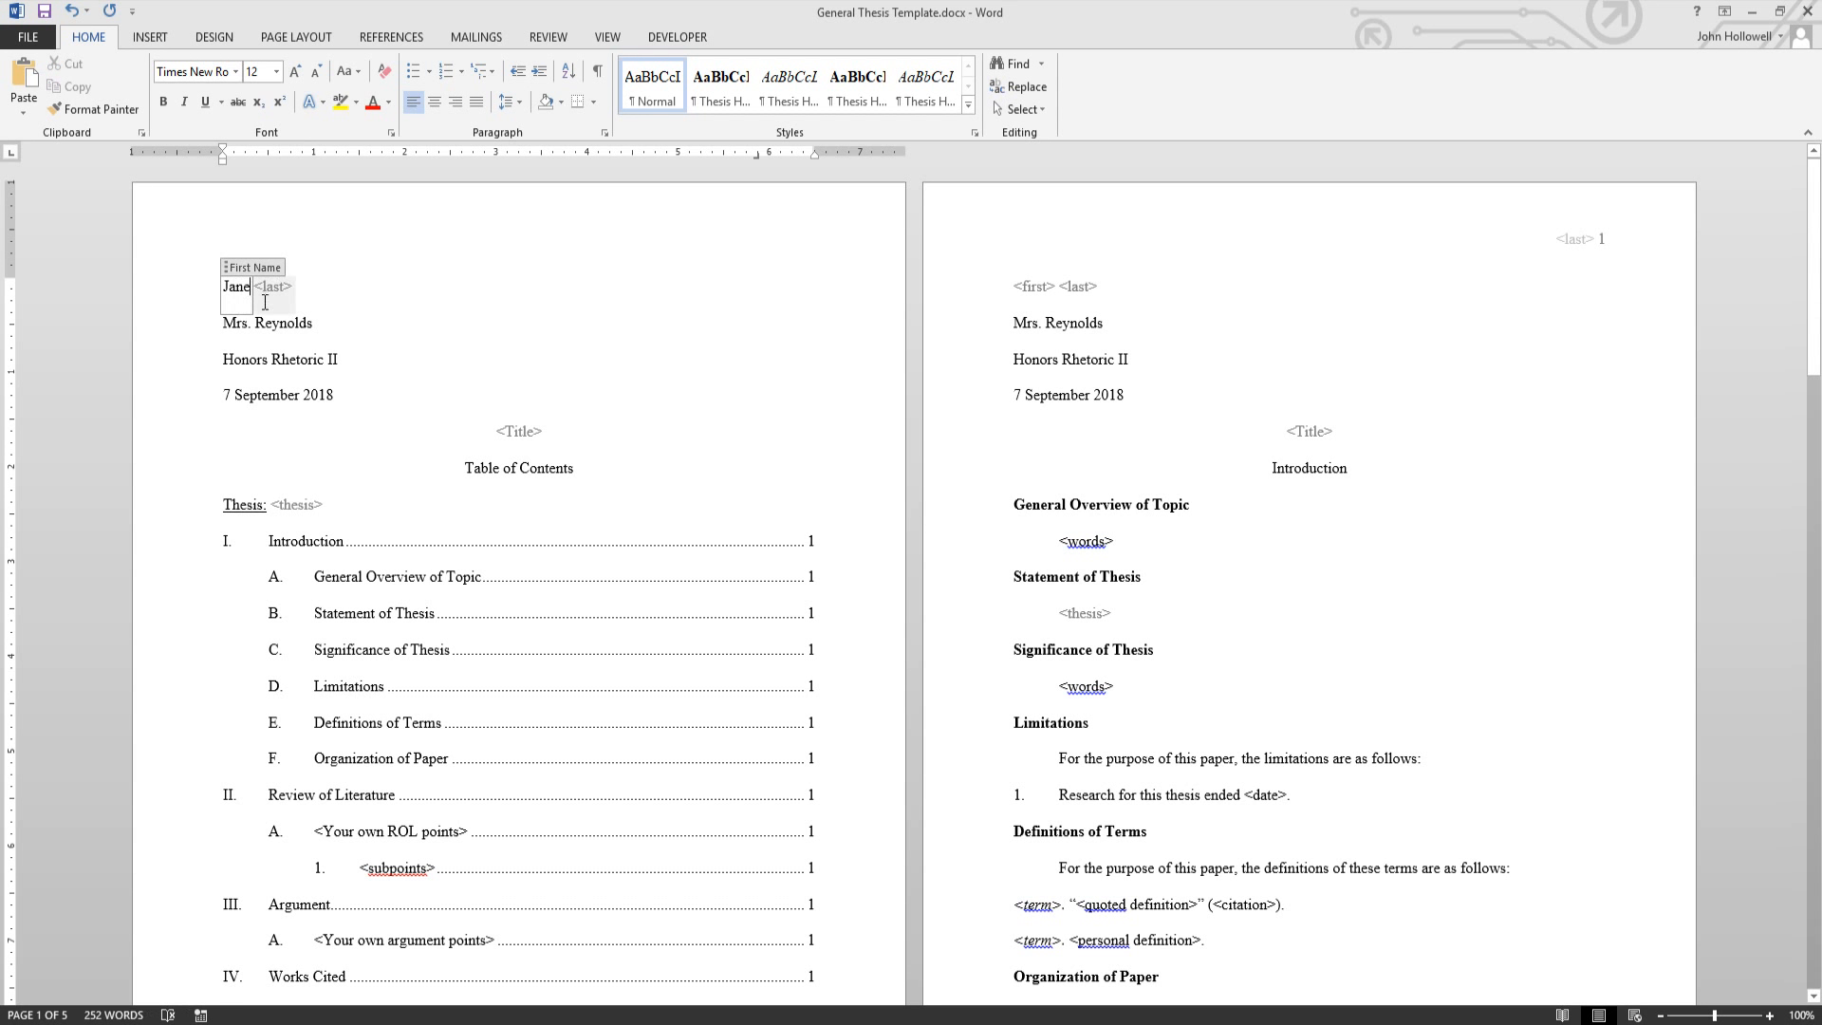
pyautogui.click(280, 340)
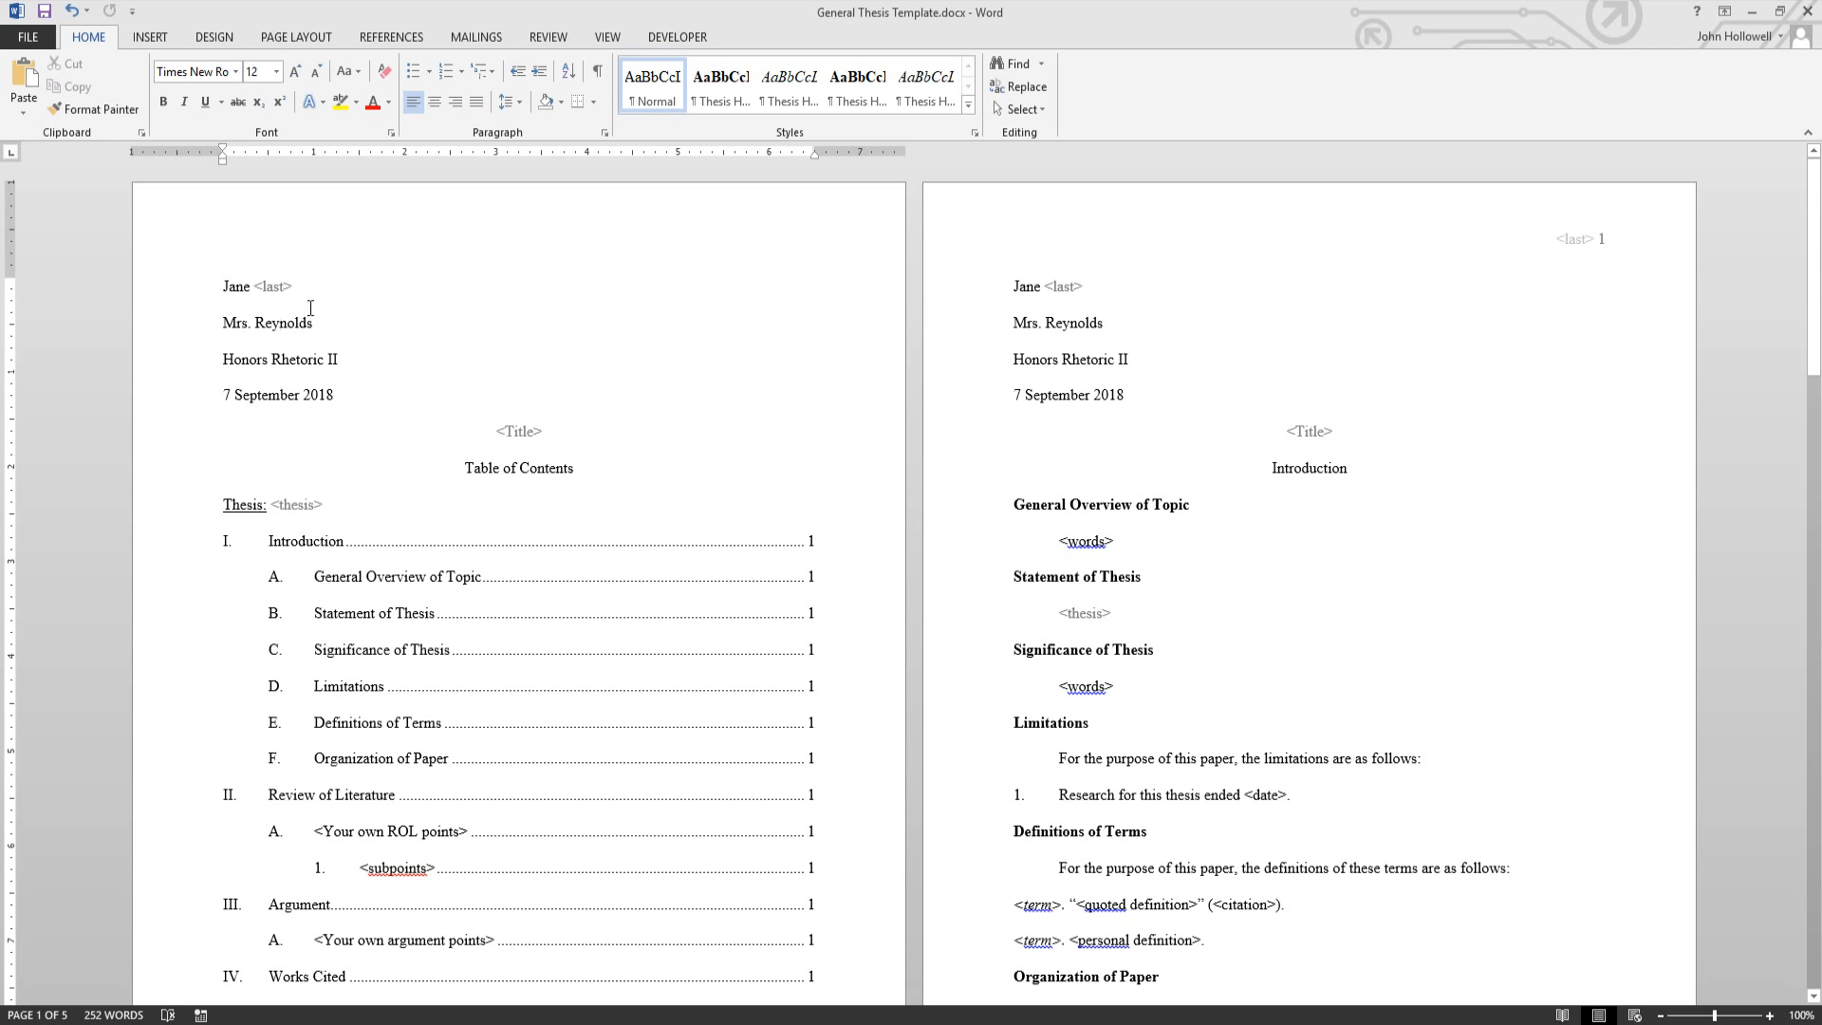
pyautogui.click(281, 299)
pyautogui.write('Doe')
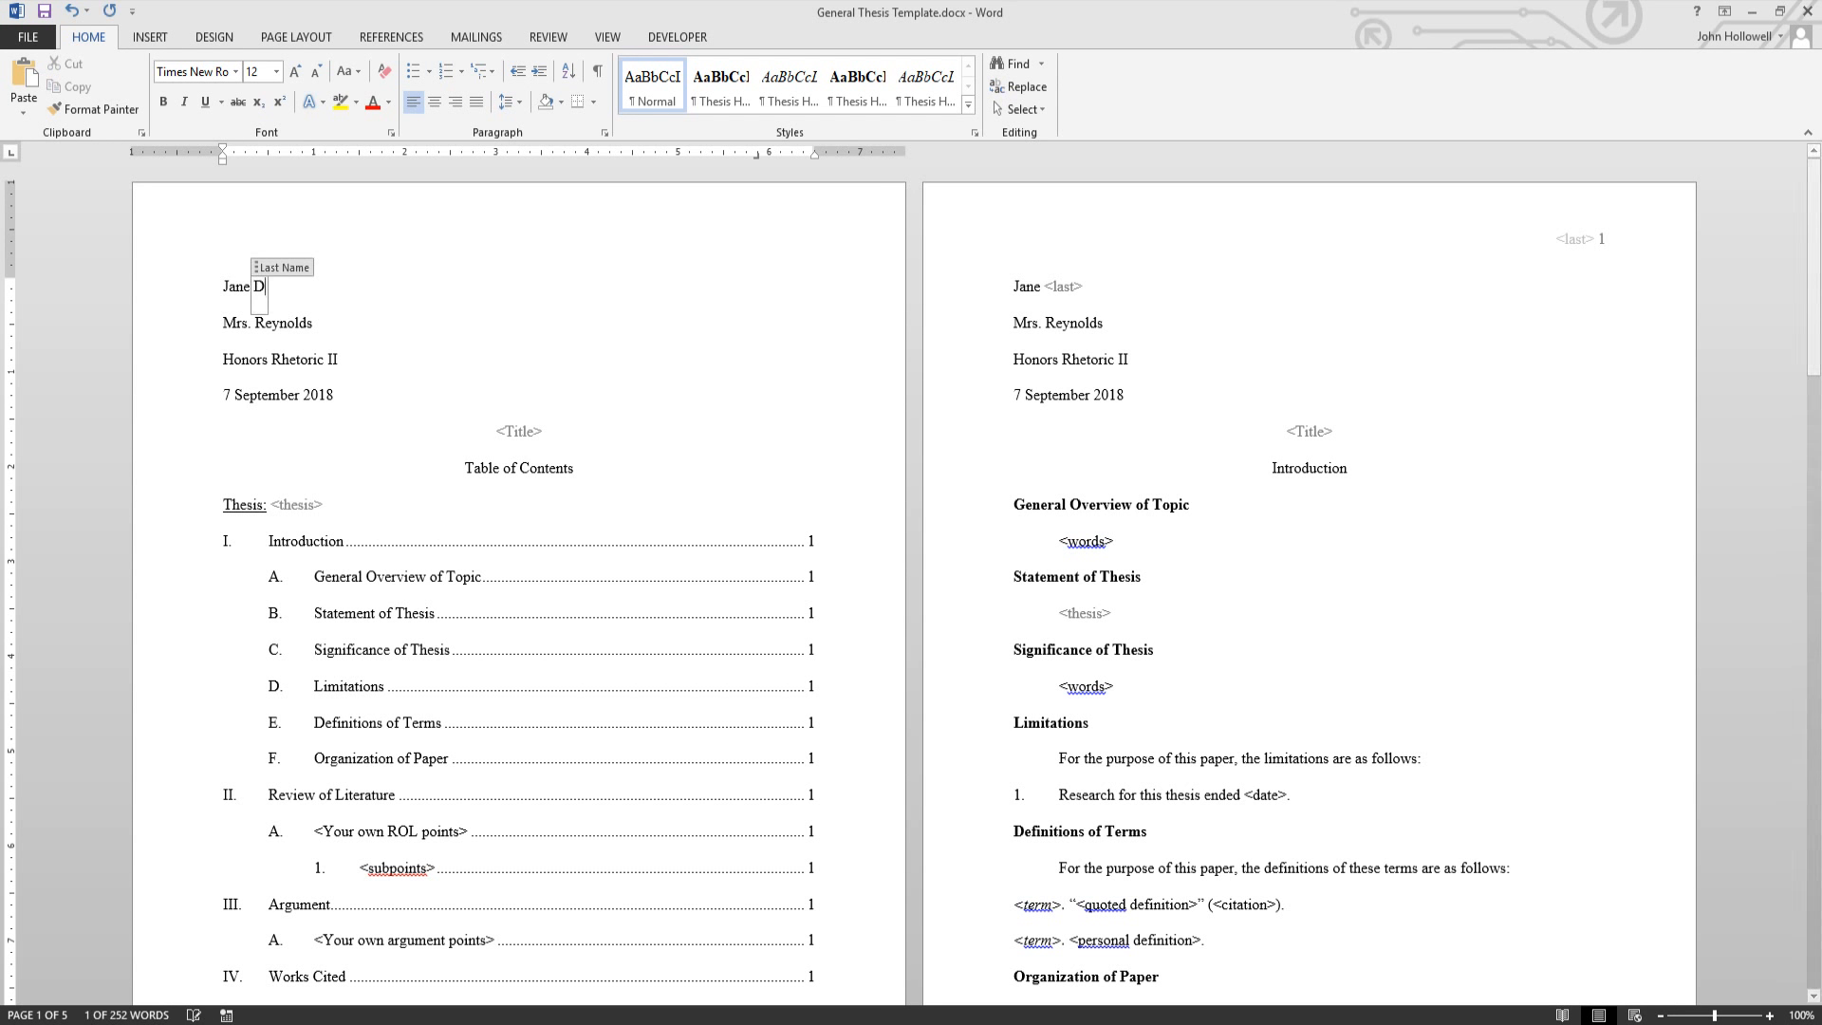
pyautogui.click(325, 322)
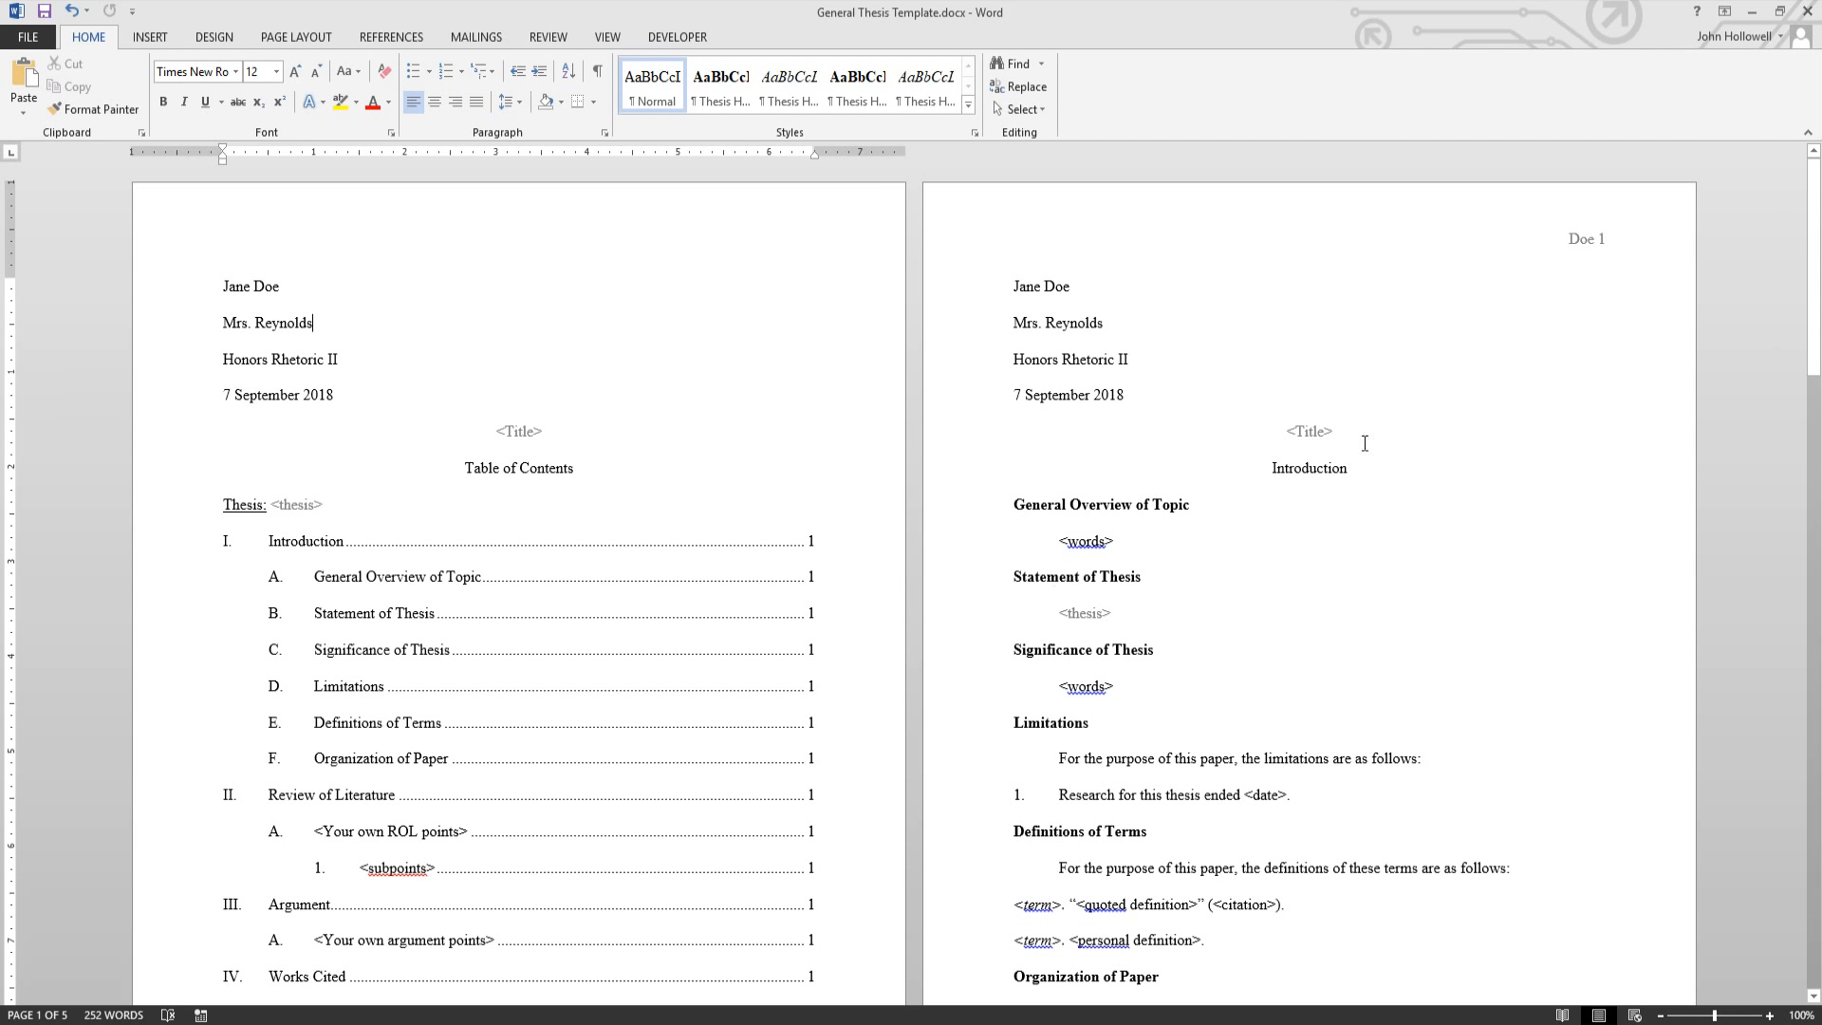
# - Enter 'Super Awesome Title' in the title control and 'Words and Stuff' in the thesis control
pyautogui.click(509, 431)
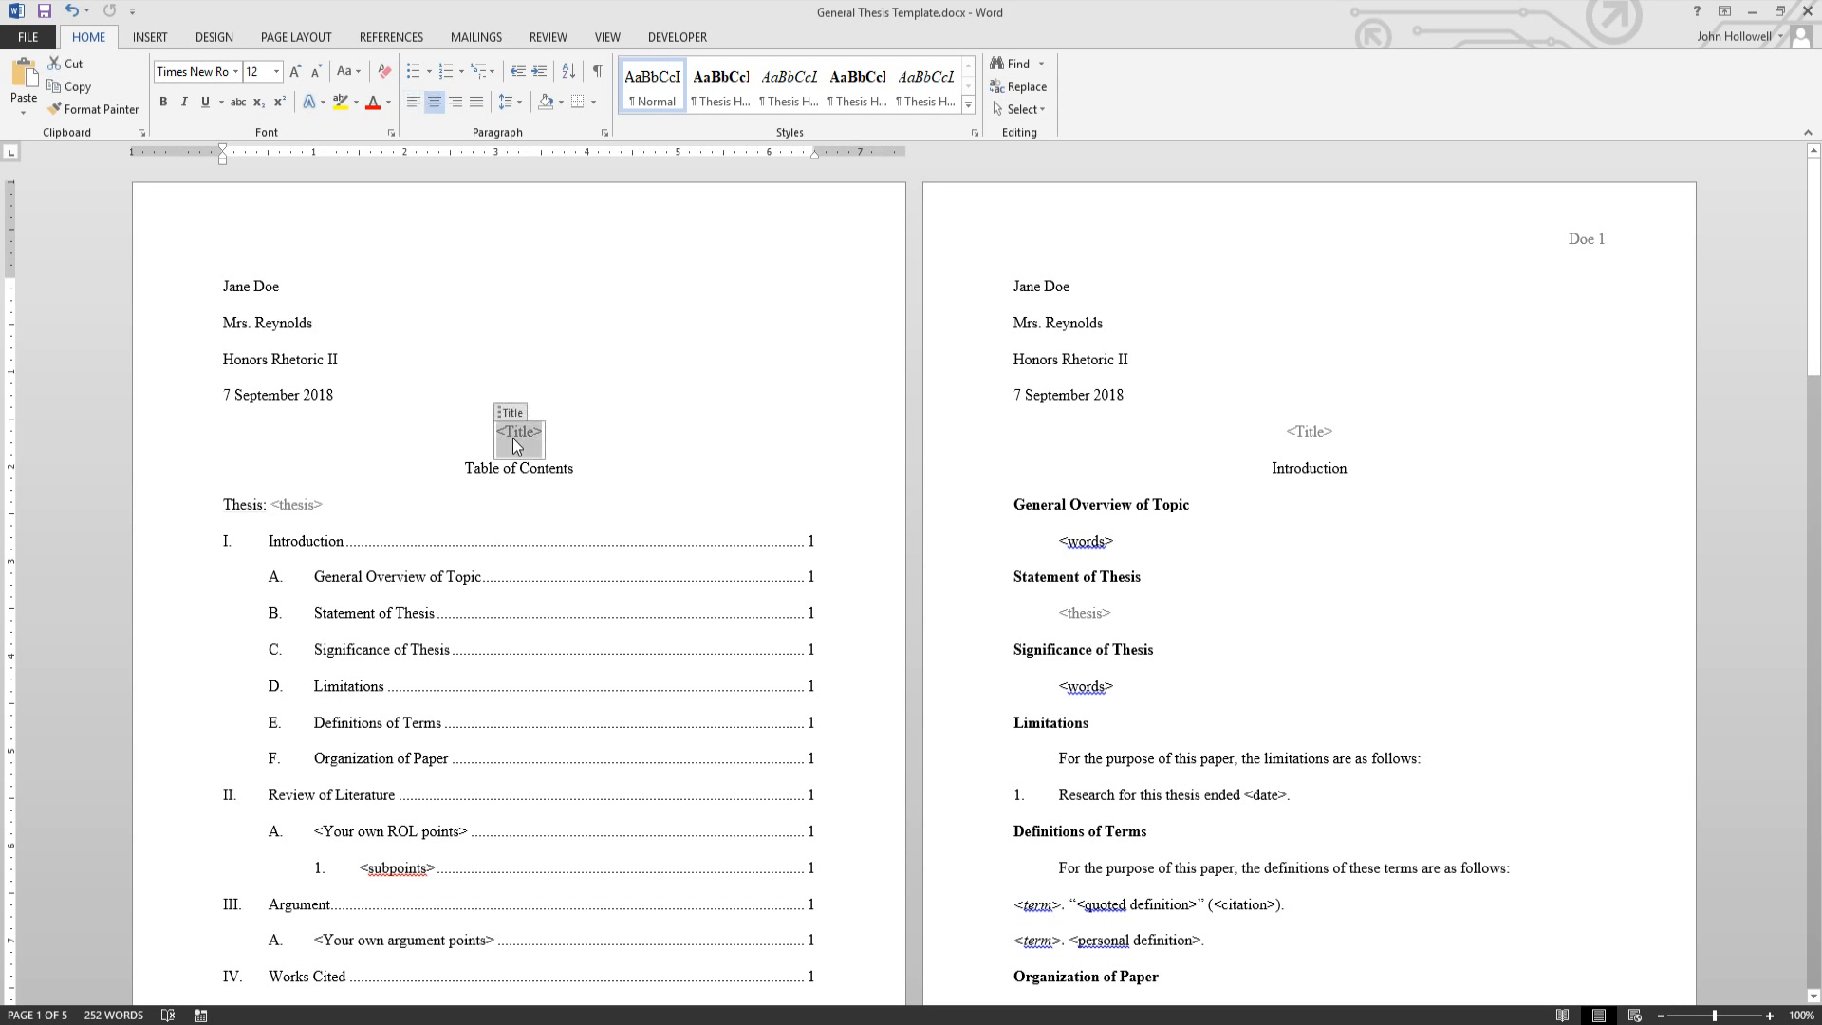
pyautogui.write('S')
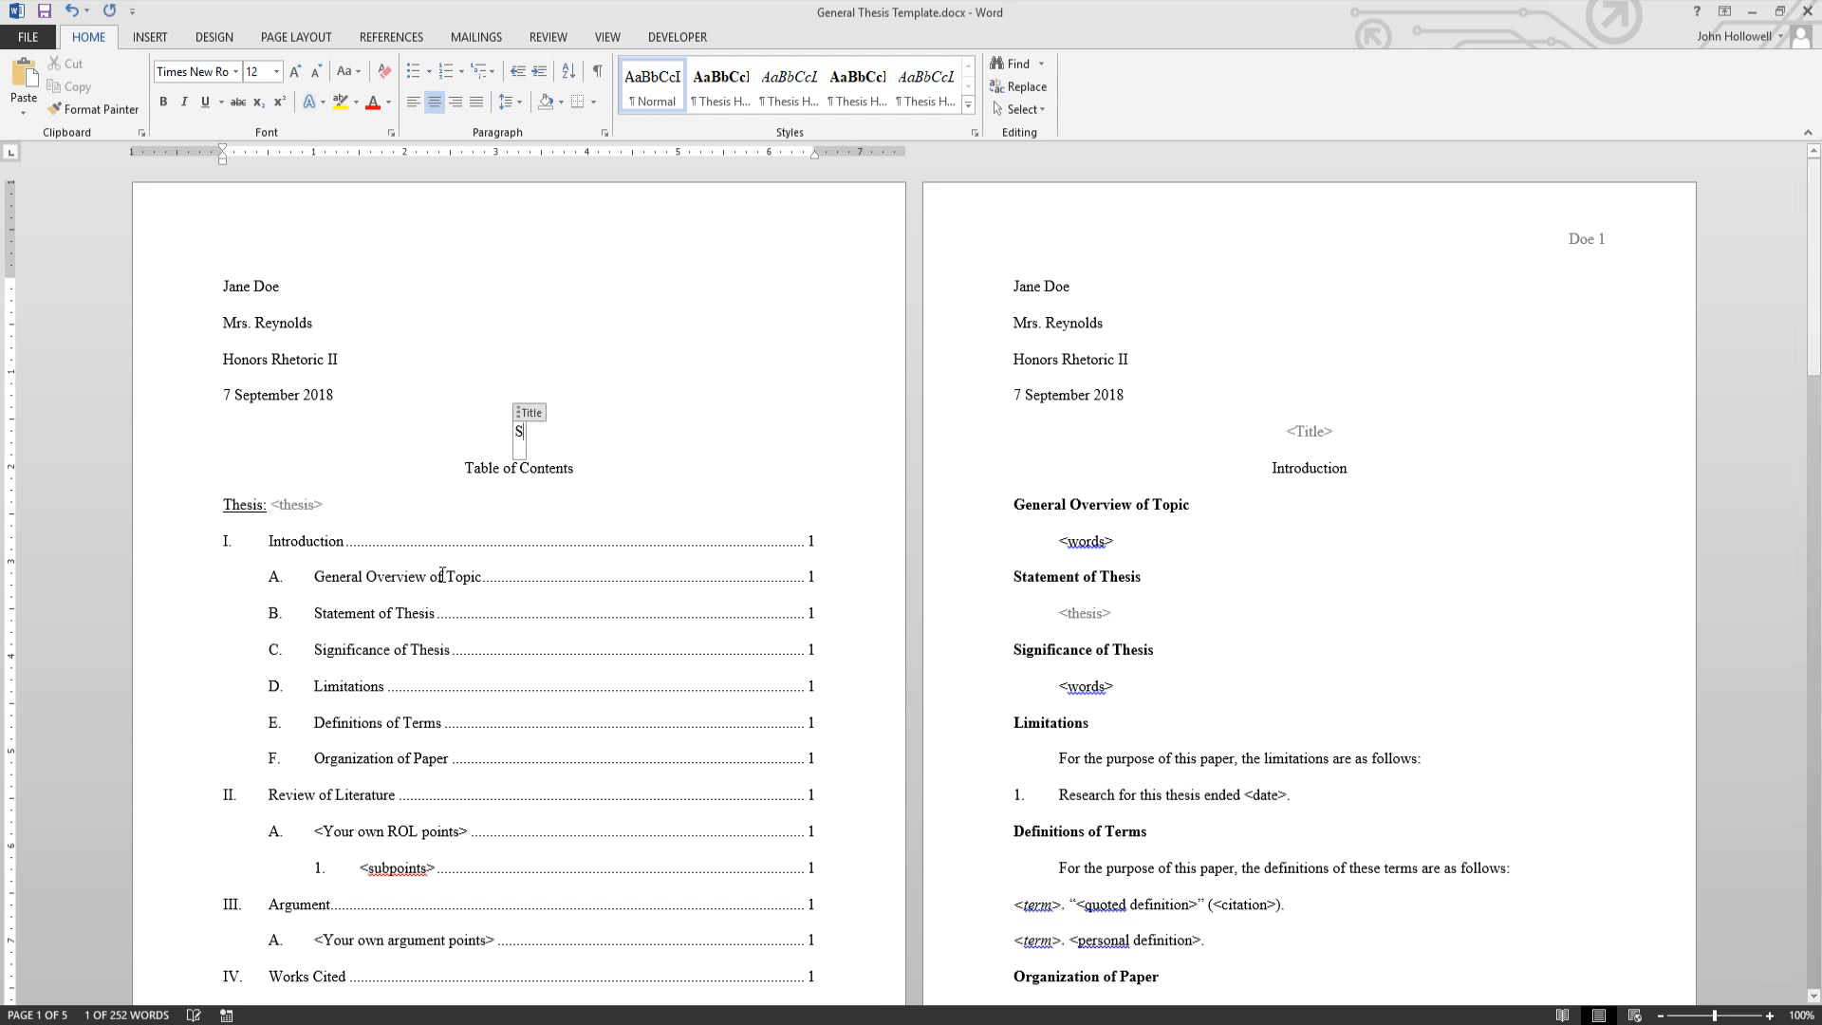
pyautogui.write('uper Aw')
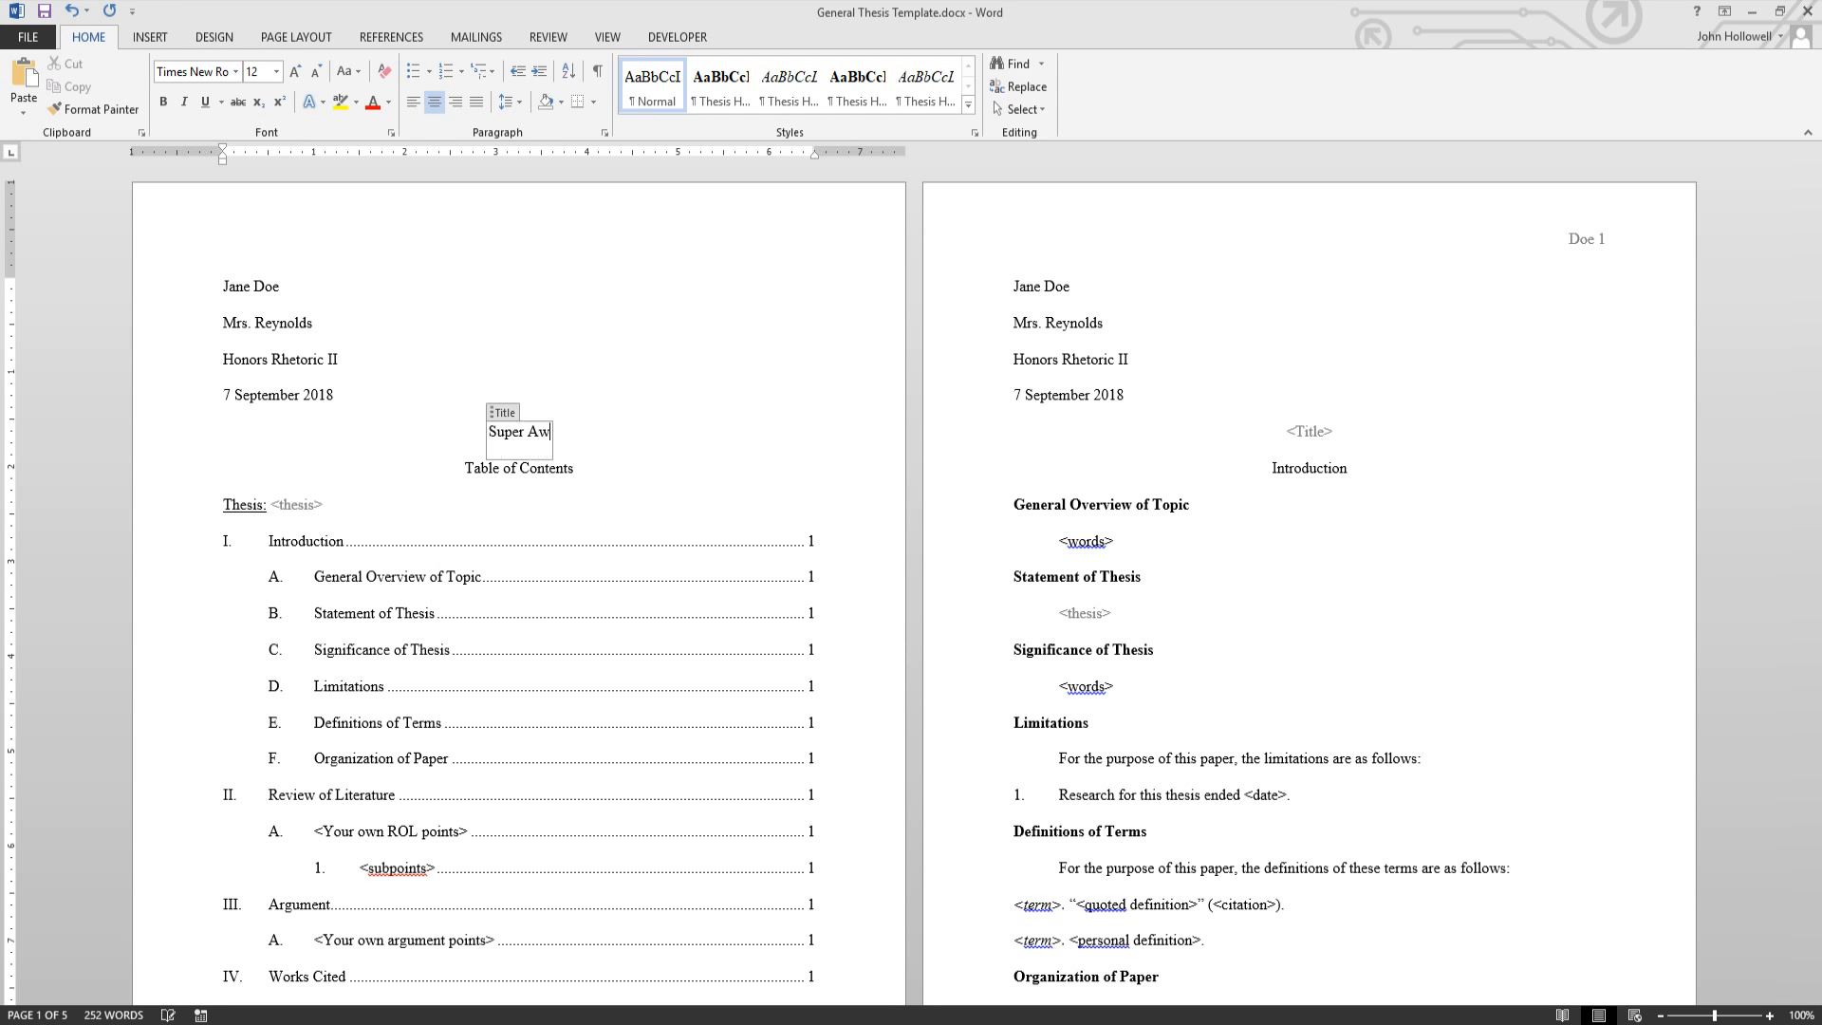
pyautogui.write('esome Title')
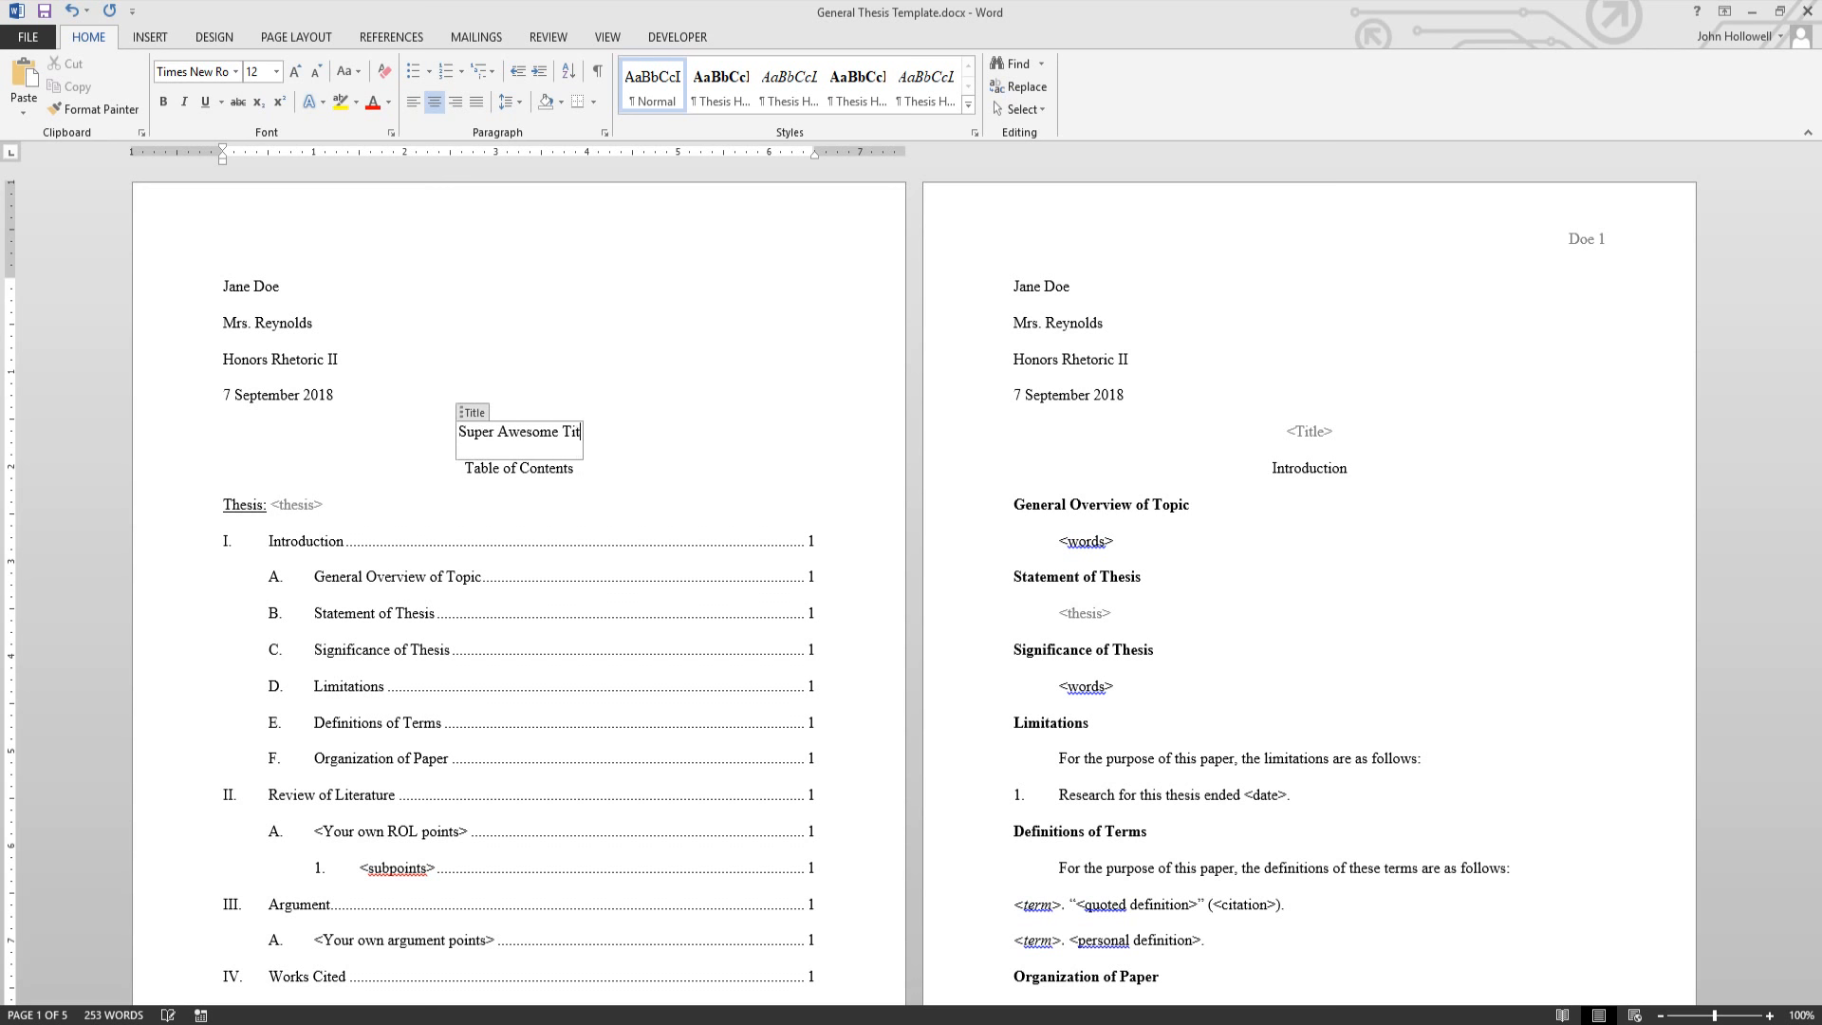
pyautogui.click(618, 498)
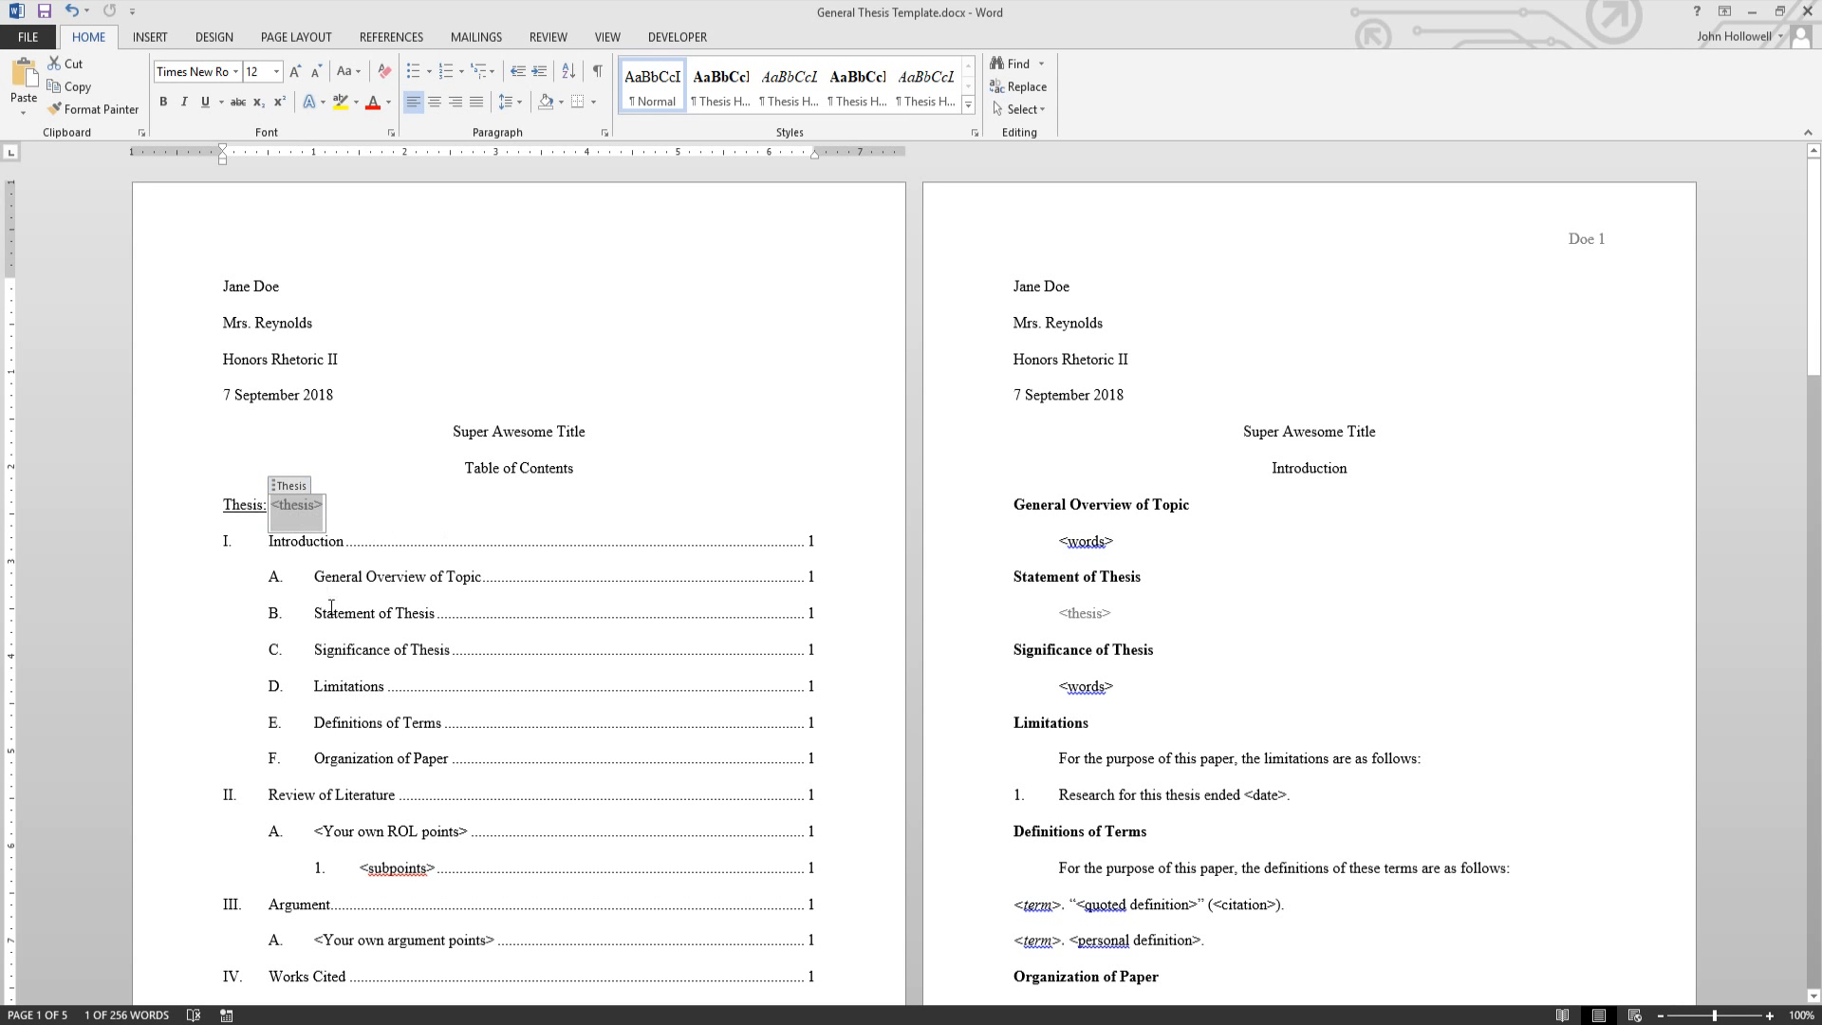
pyautogui.write('Words and S')
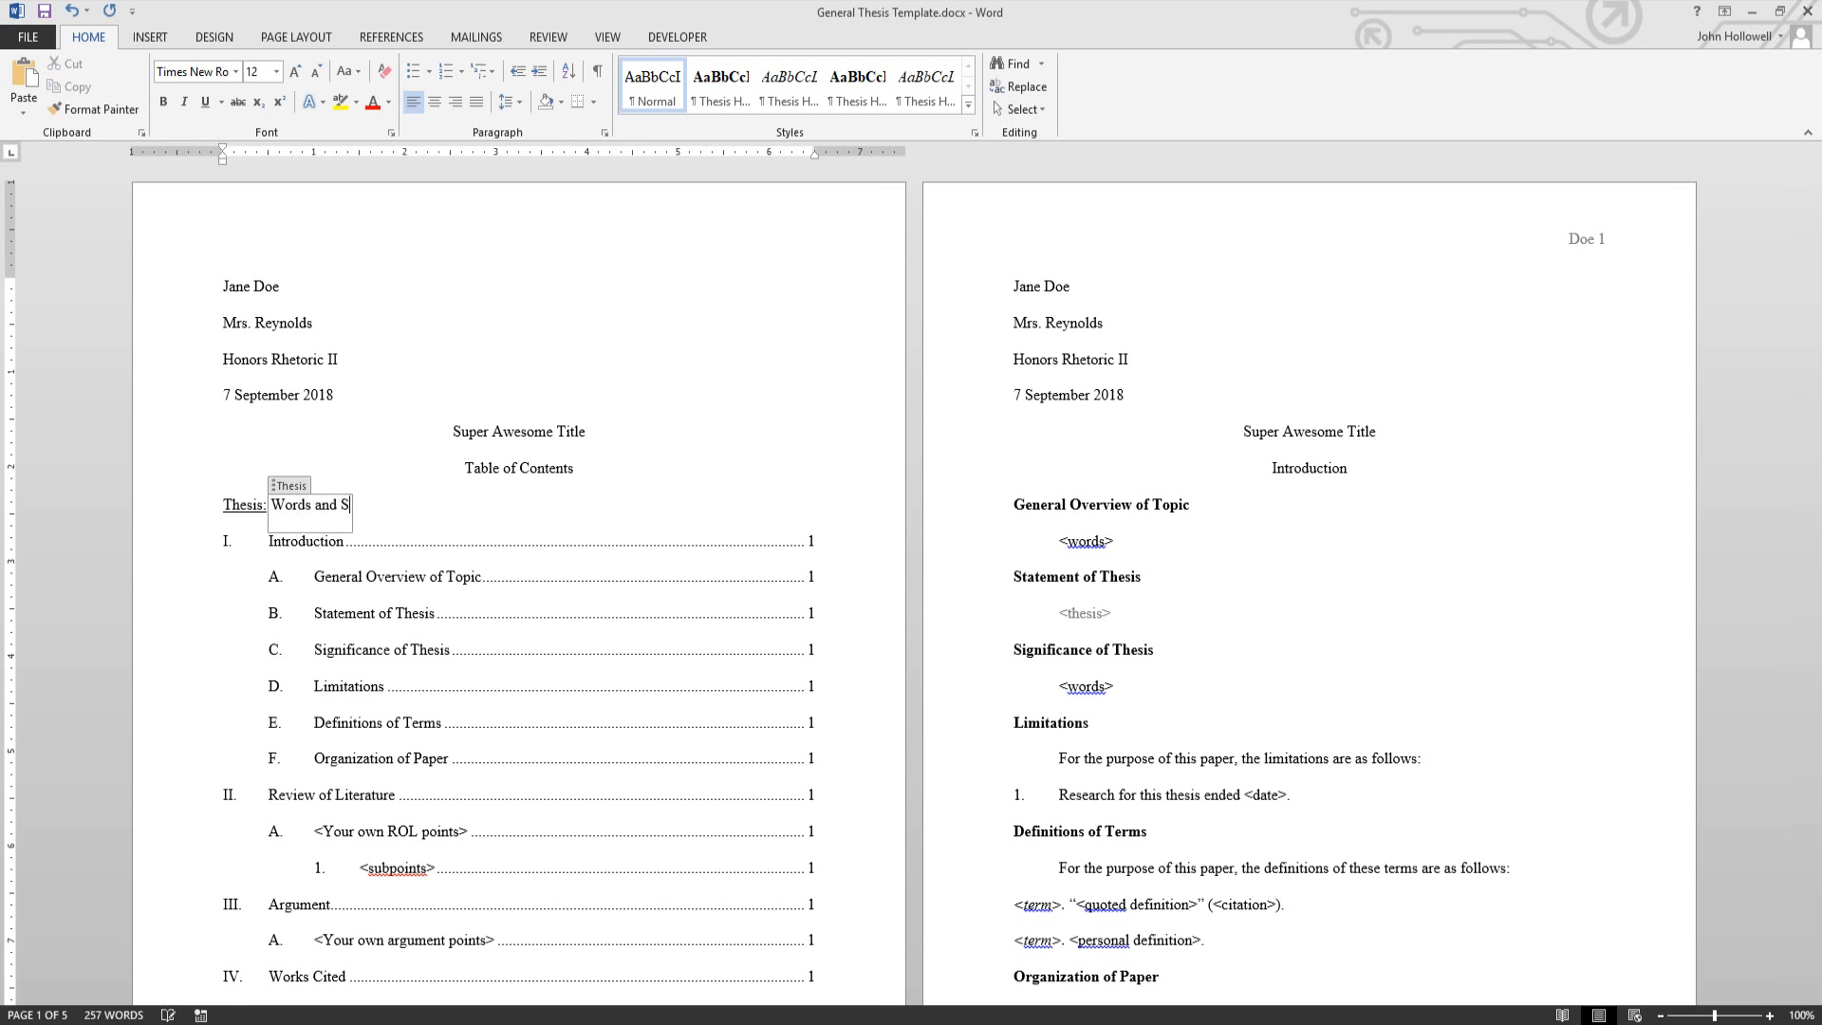
pyautogui.write('tuff')
pyautogui.click(530, 574)
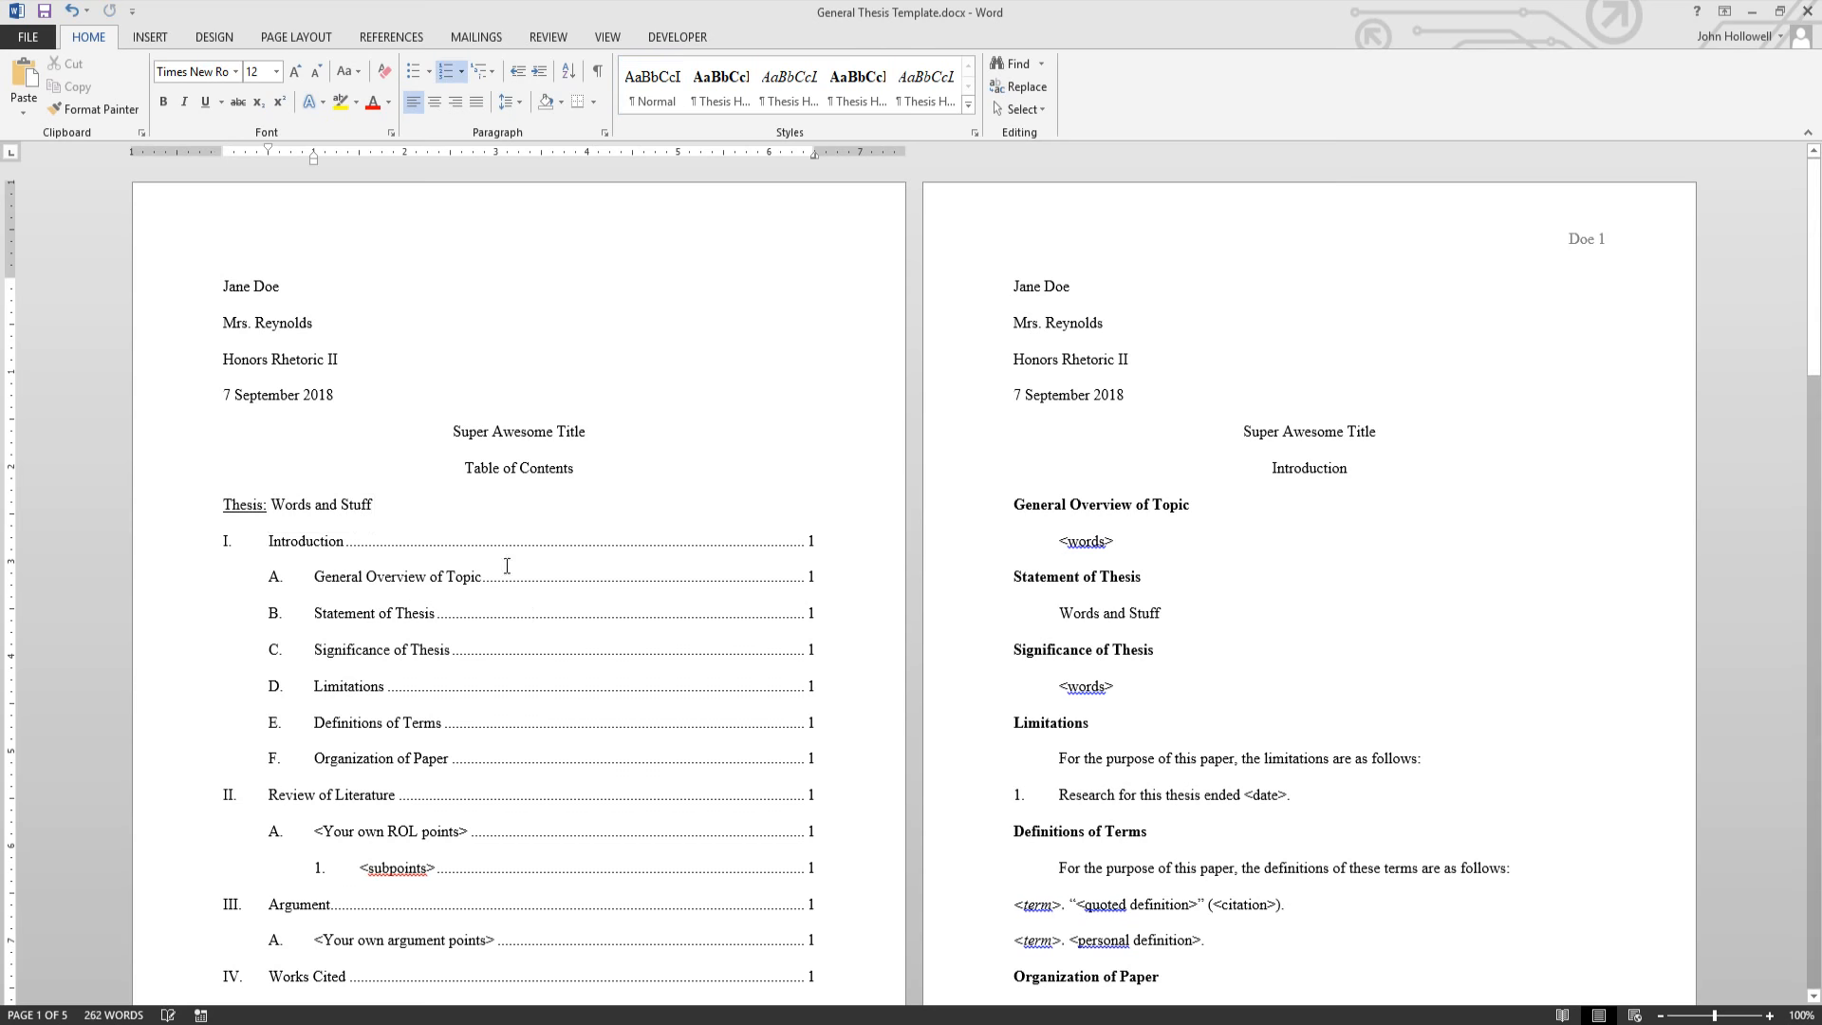
pyautogui.scroll(-10, 665, 436)
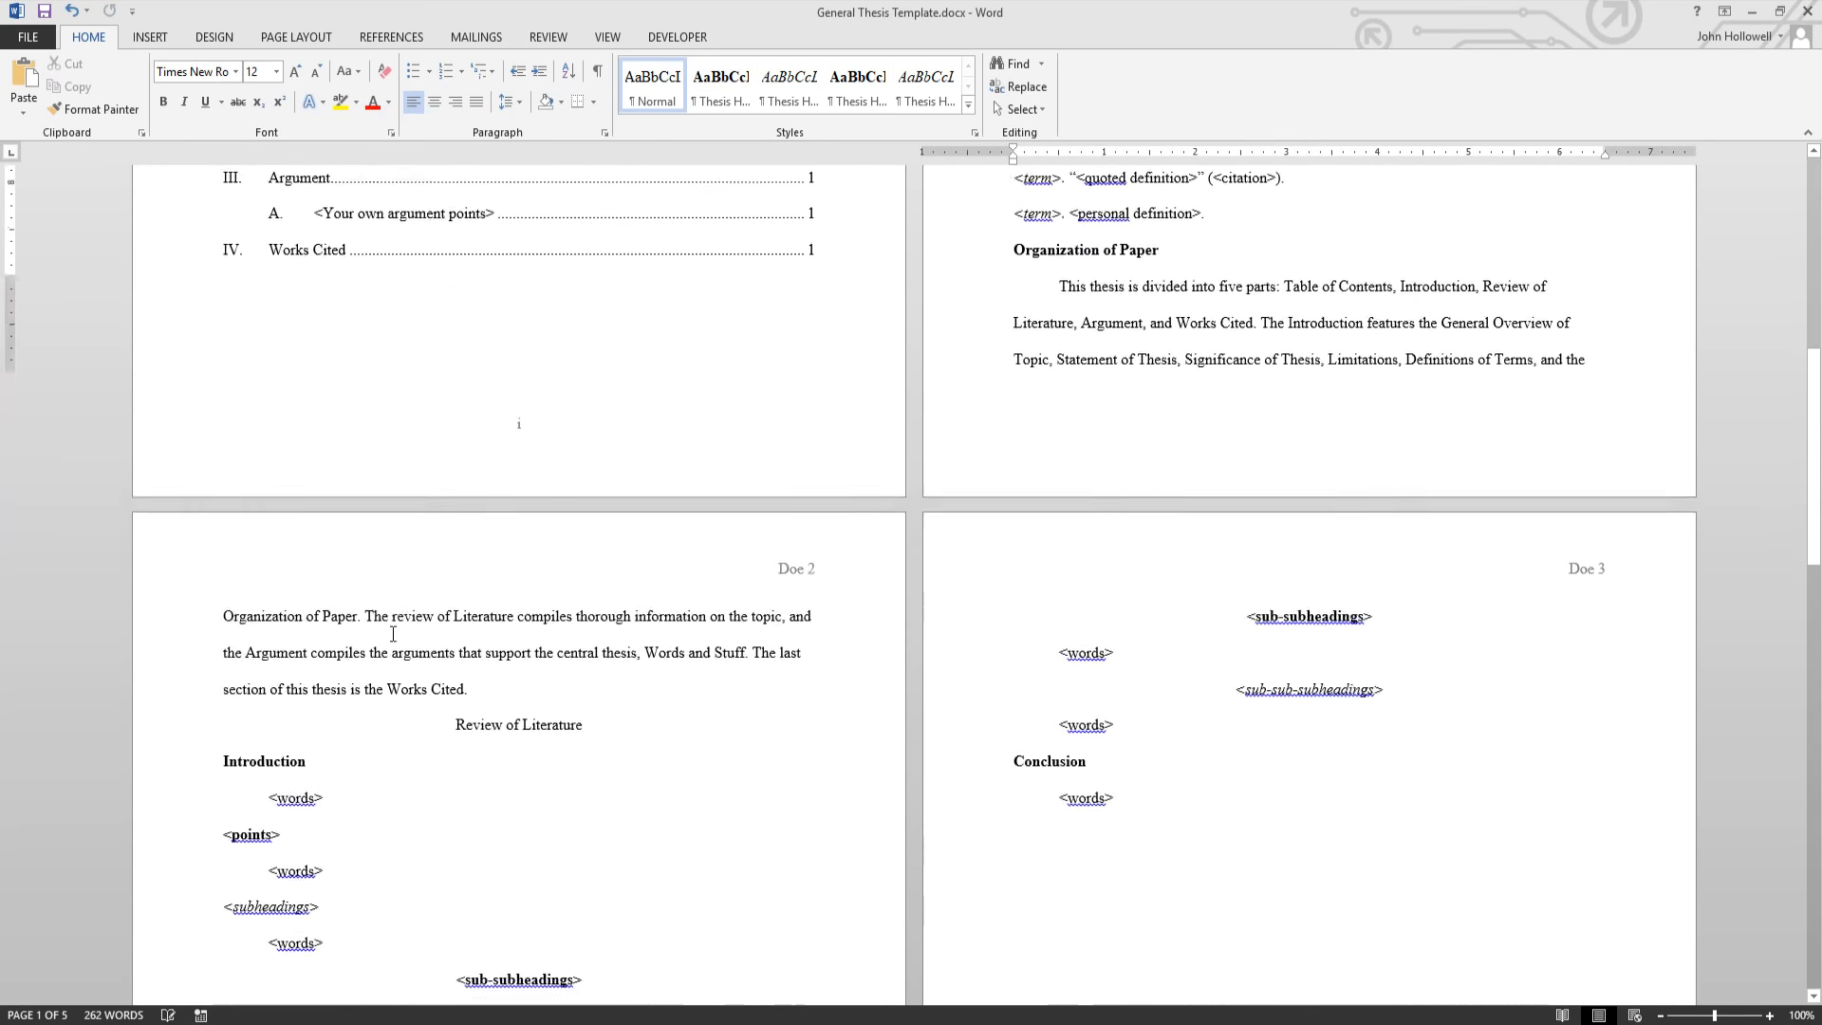
pyautogui.scroll(10, 631, 716)
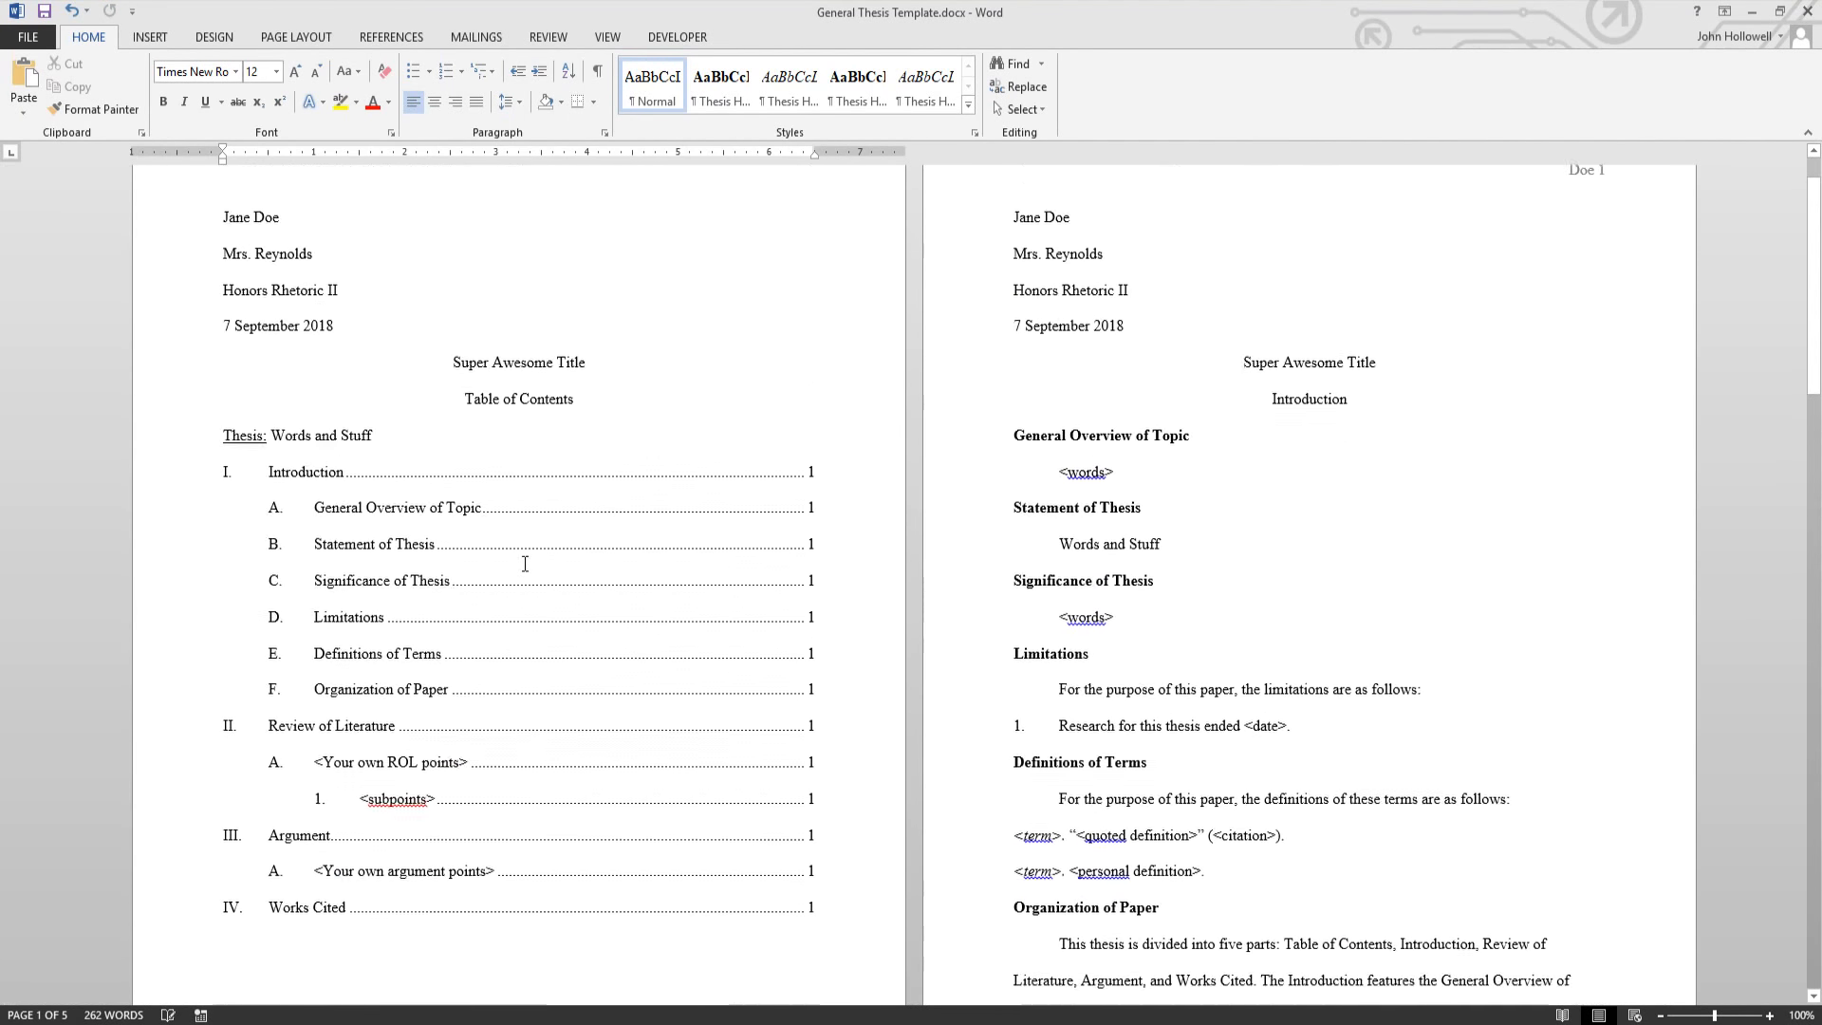
pyautogui.scroll(-2, 399, 531)
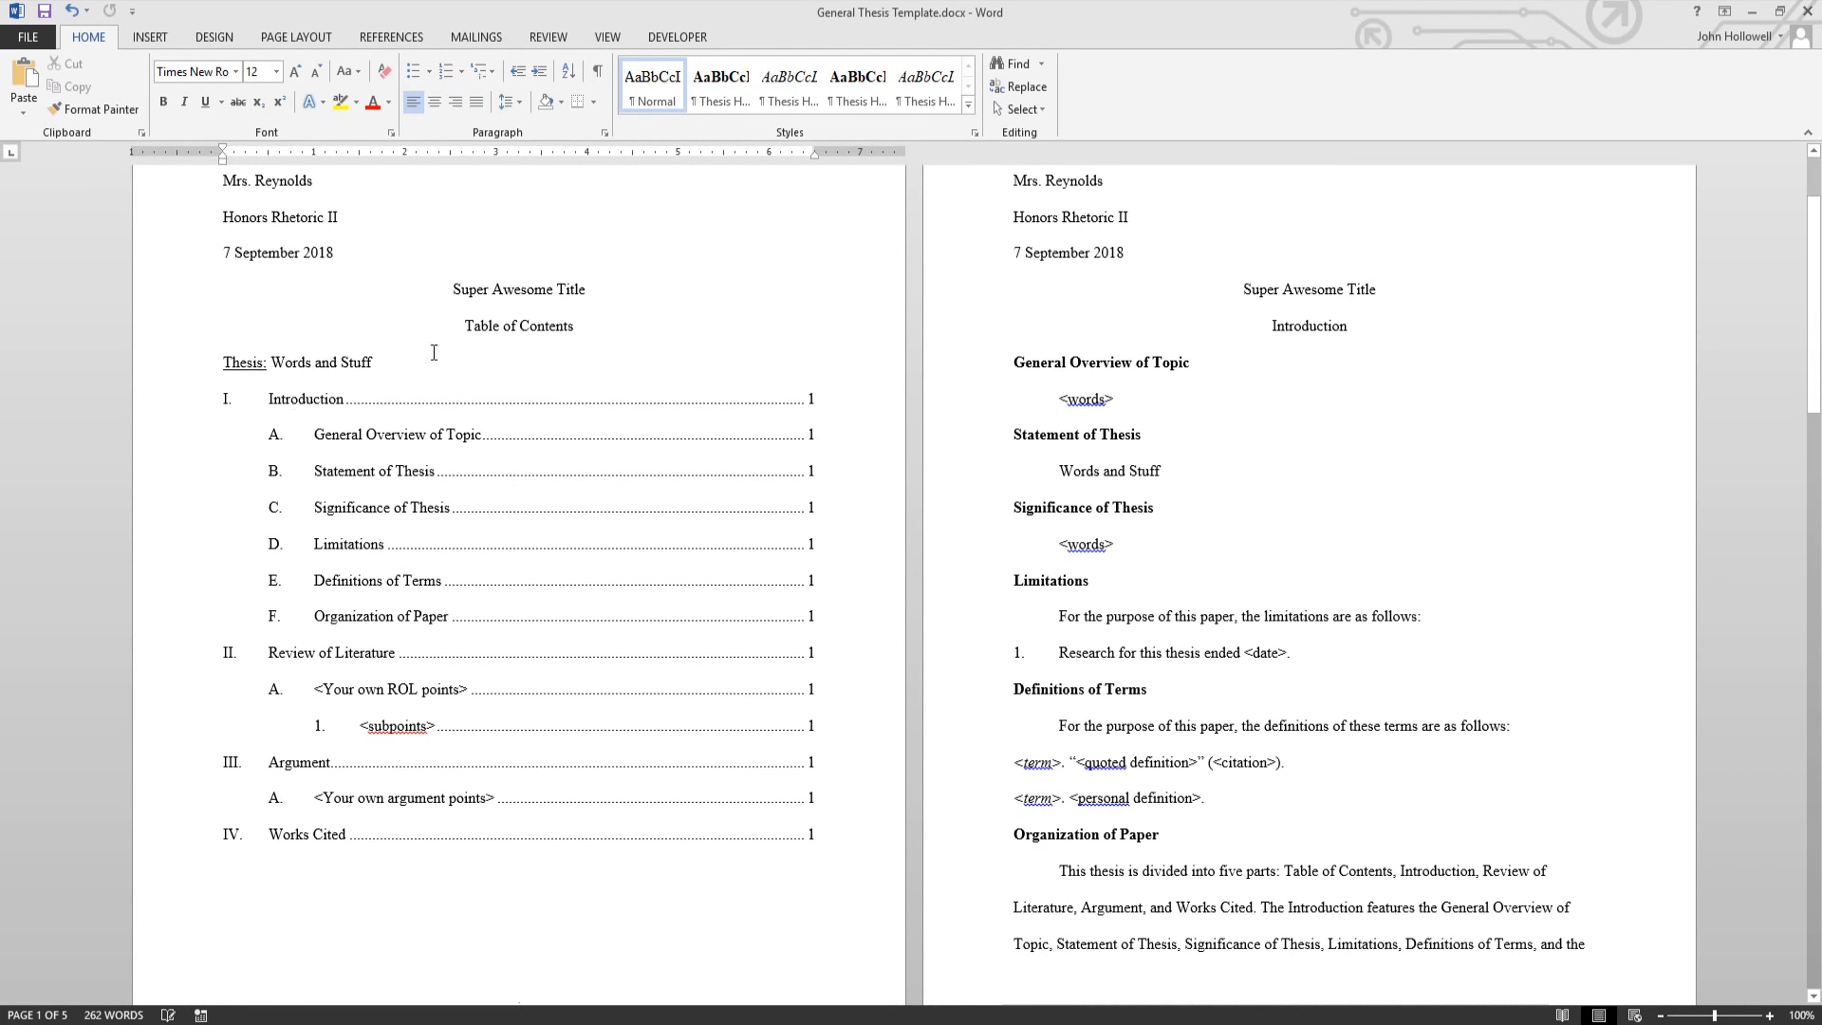
pyautogui.click(321, 406)
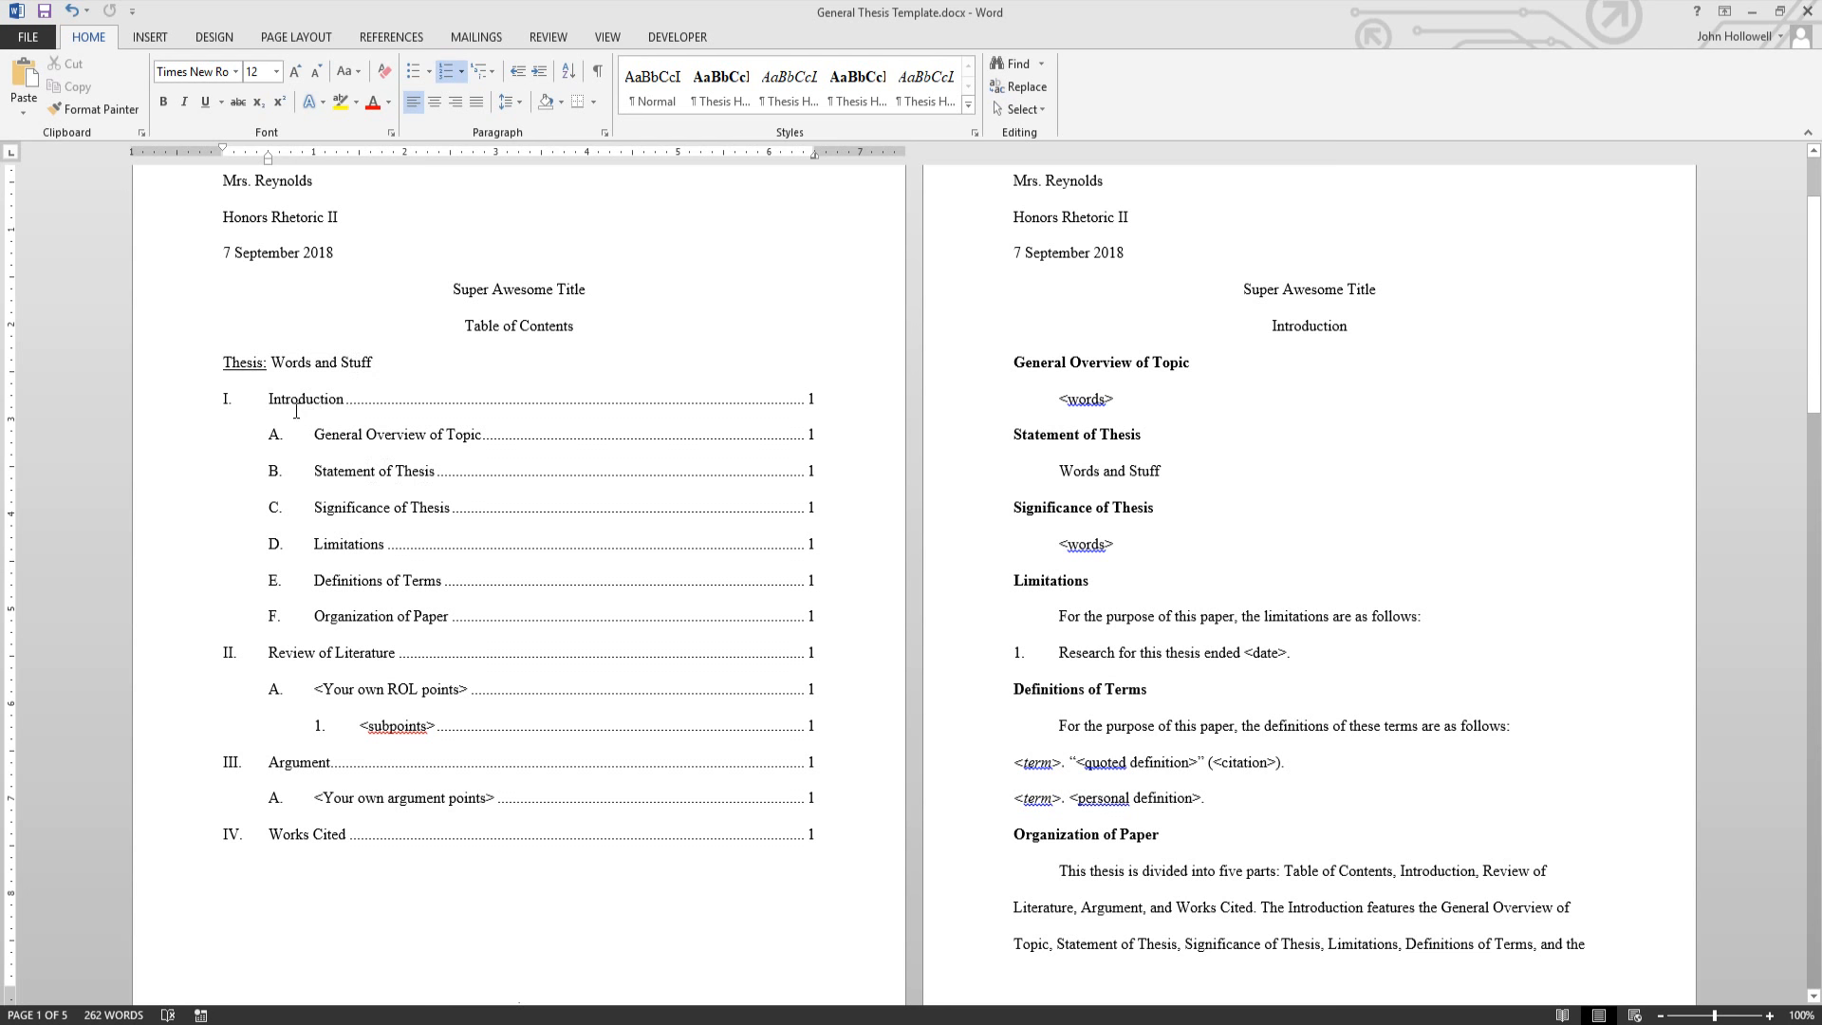
pyautogui.scroll(-3, 509, 570)
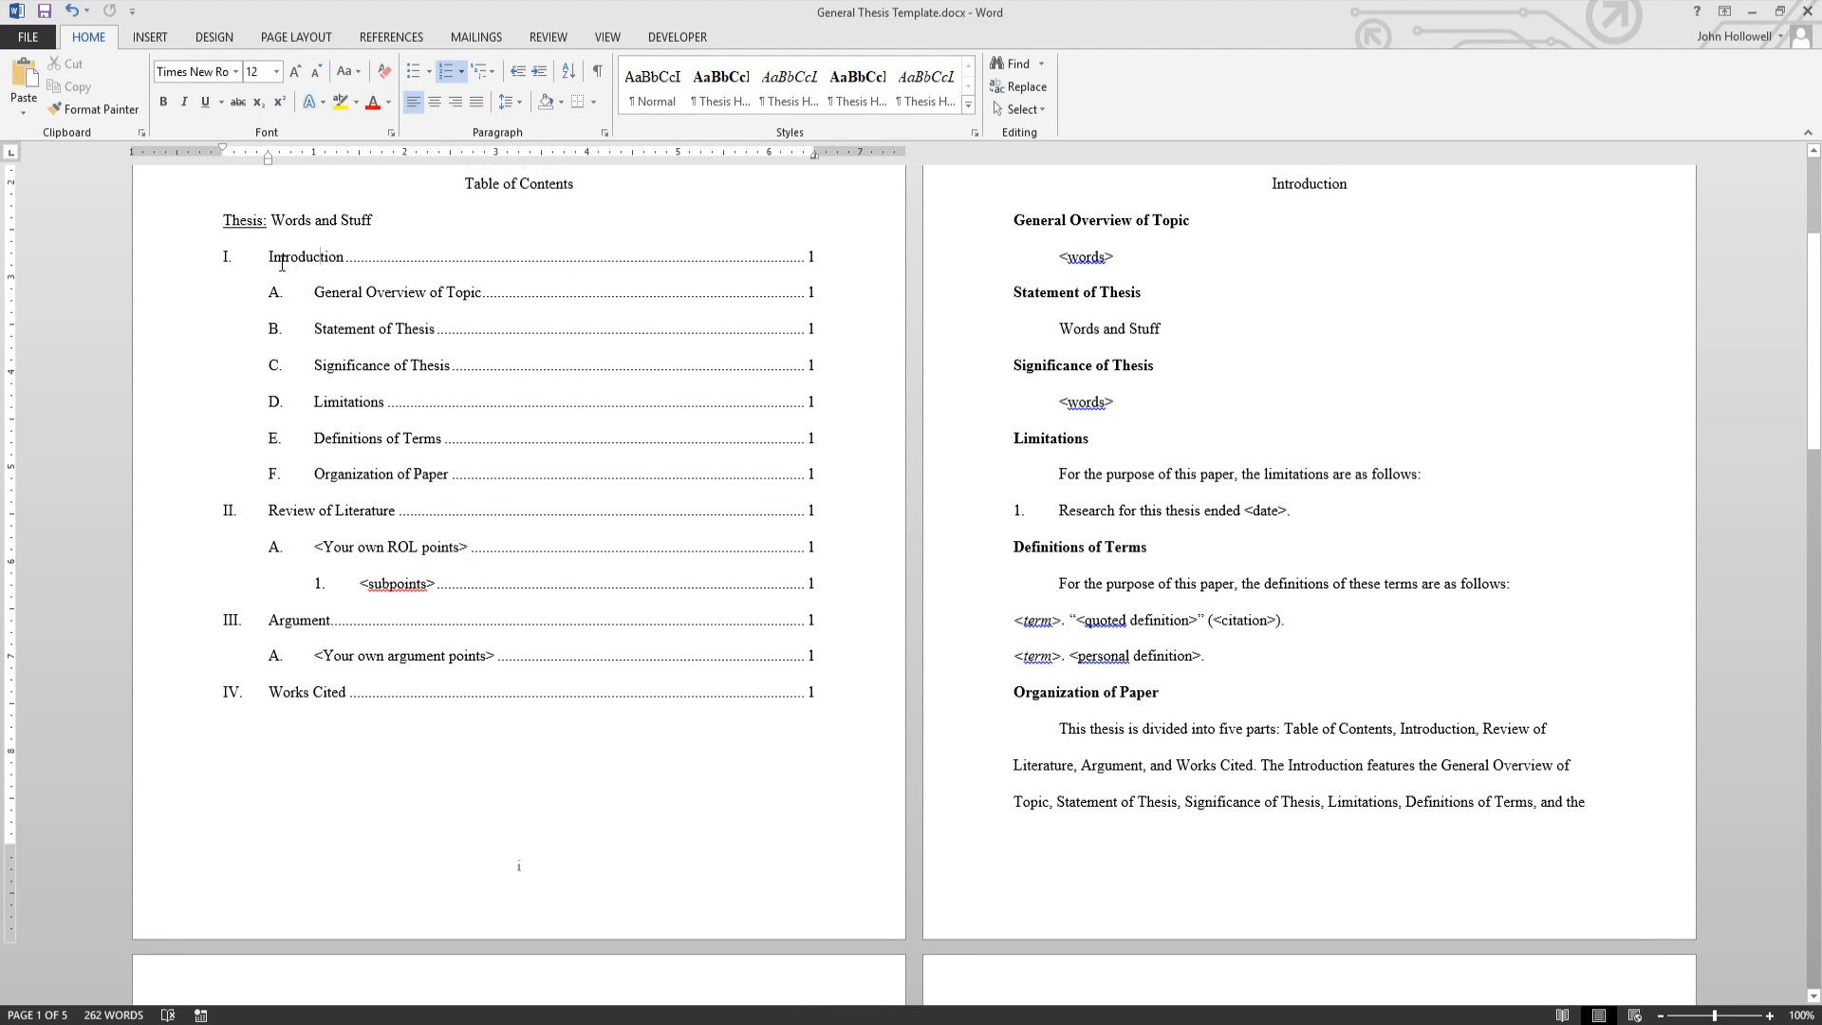
pyautogui.moveTo(268, 254); pyautogui.dragTo(473, 492)
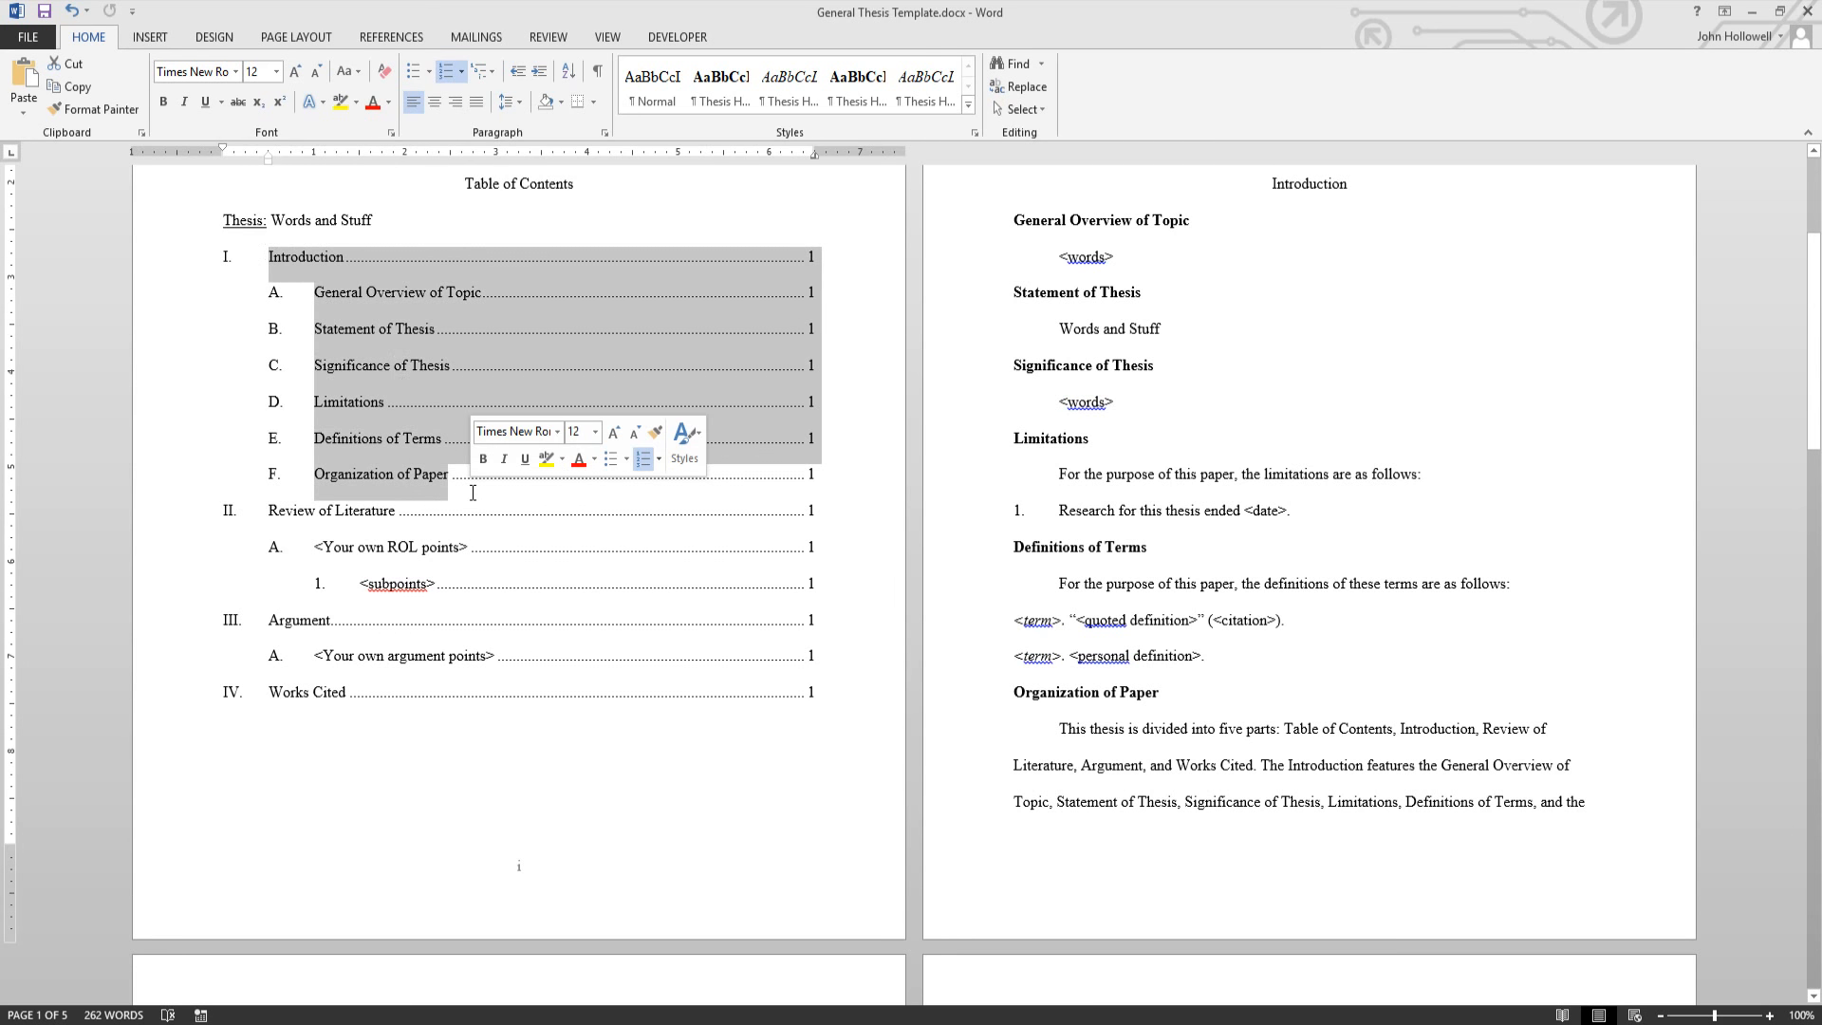
pyautogui.click(816, 272)
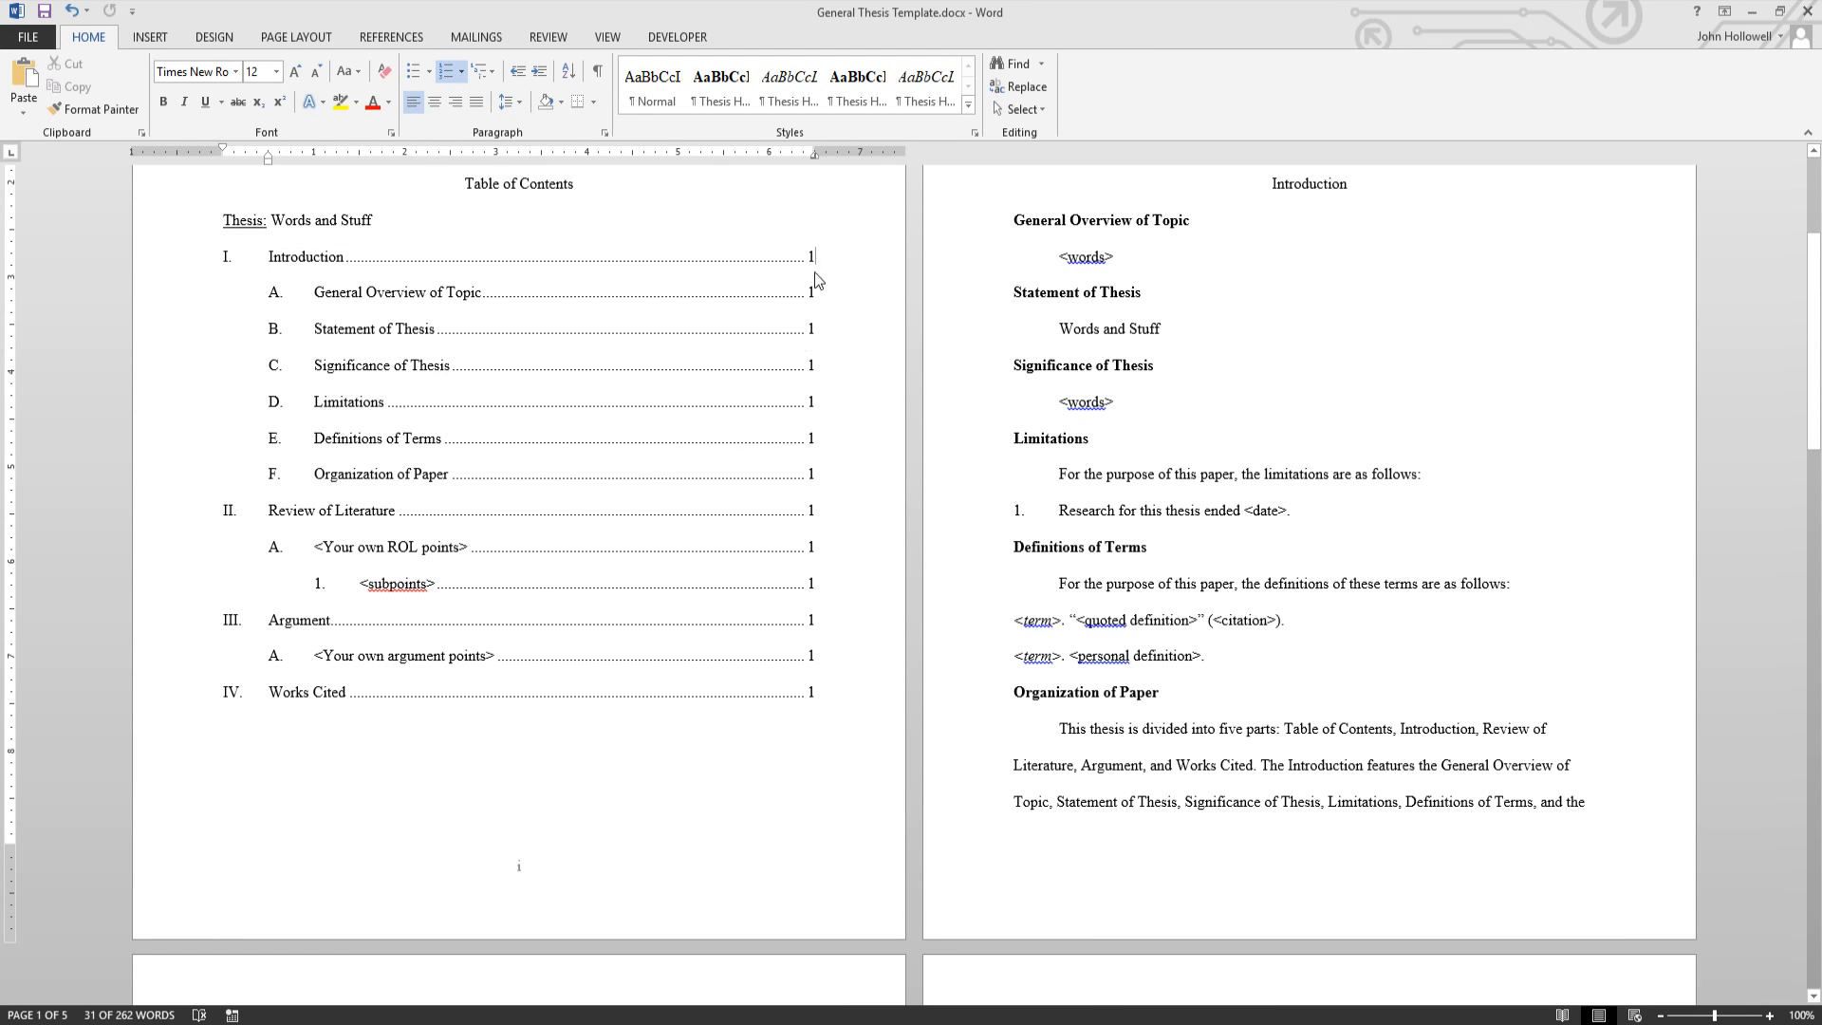
pyautogui.scroll(2, 925, 579)
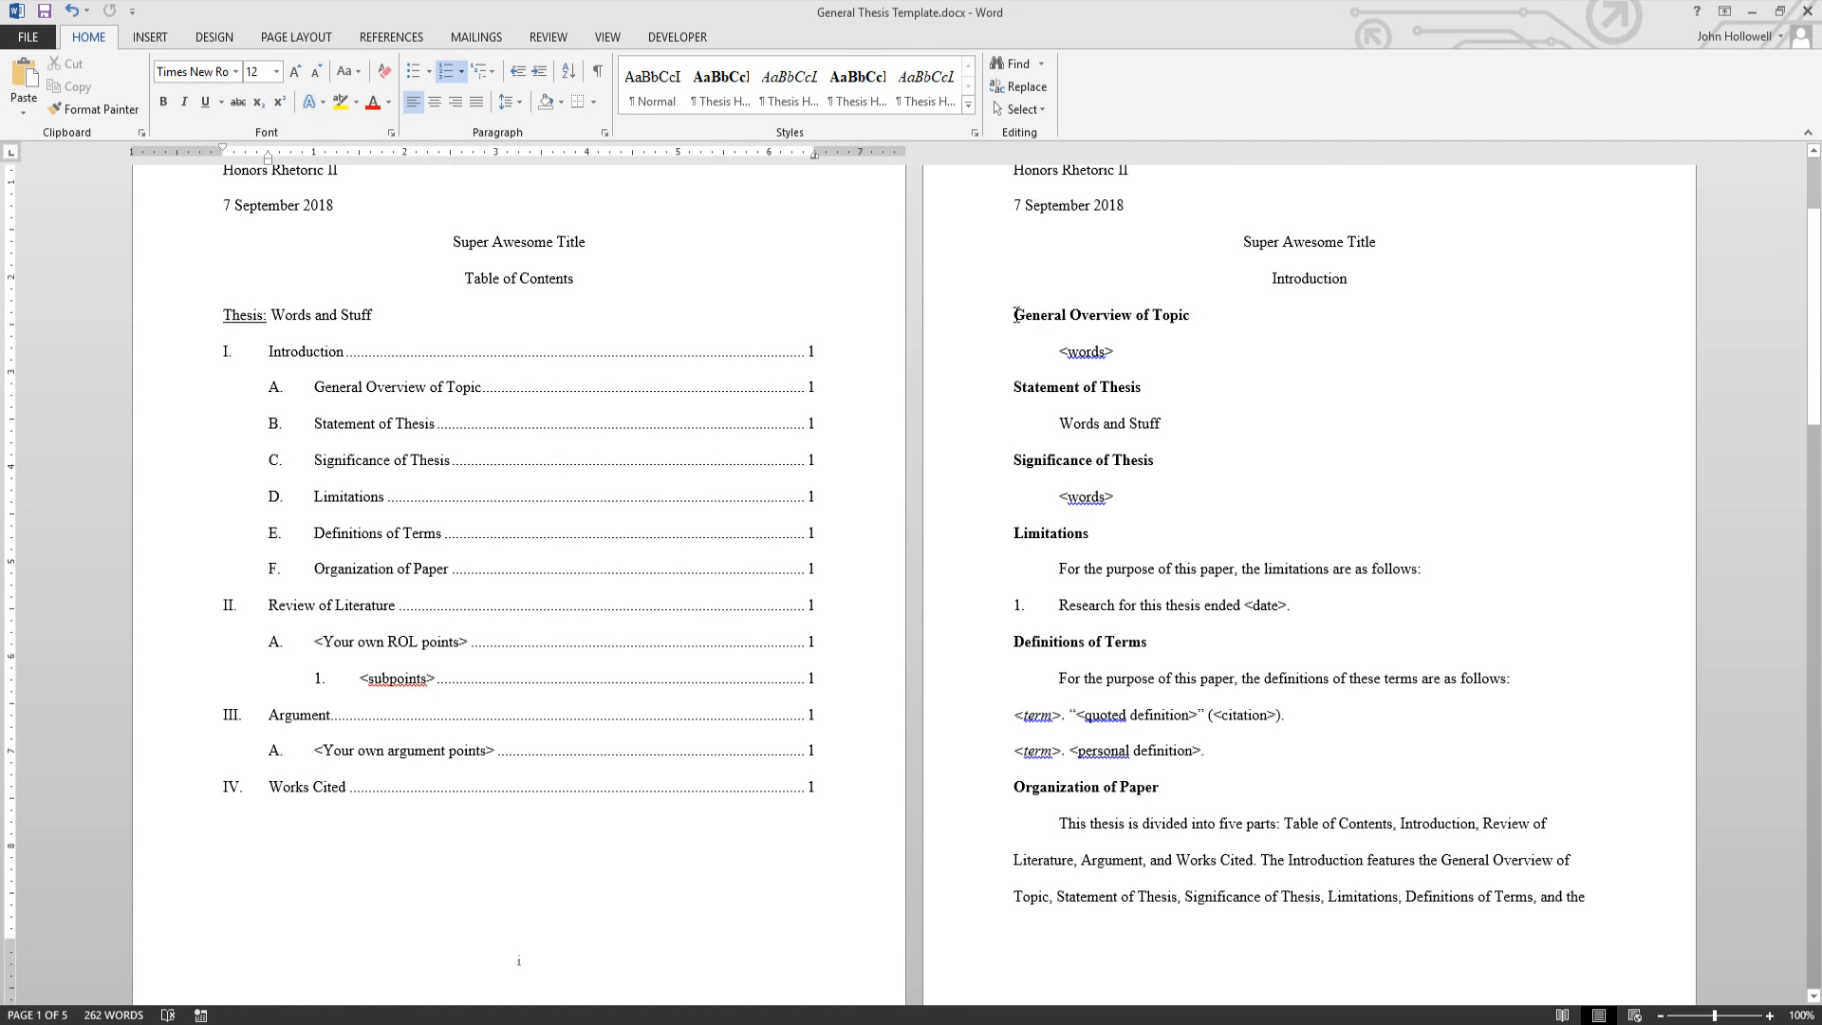
pyautogui.moveTo(1016, 315); pyautogui.dragTo(1270, 785)
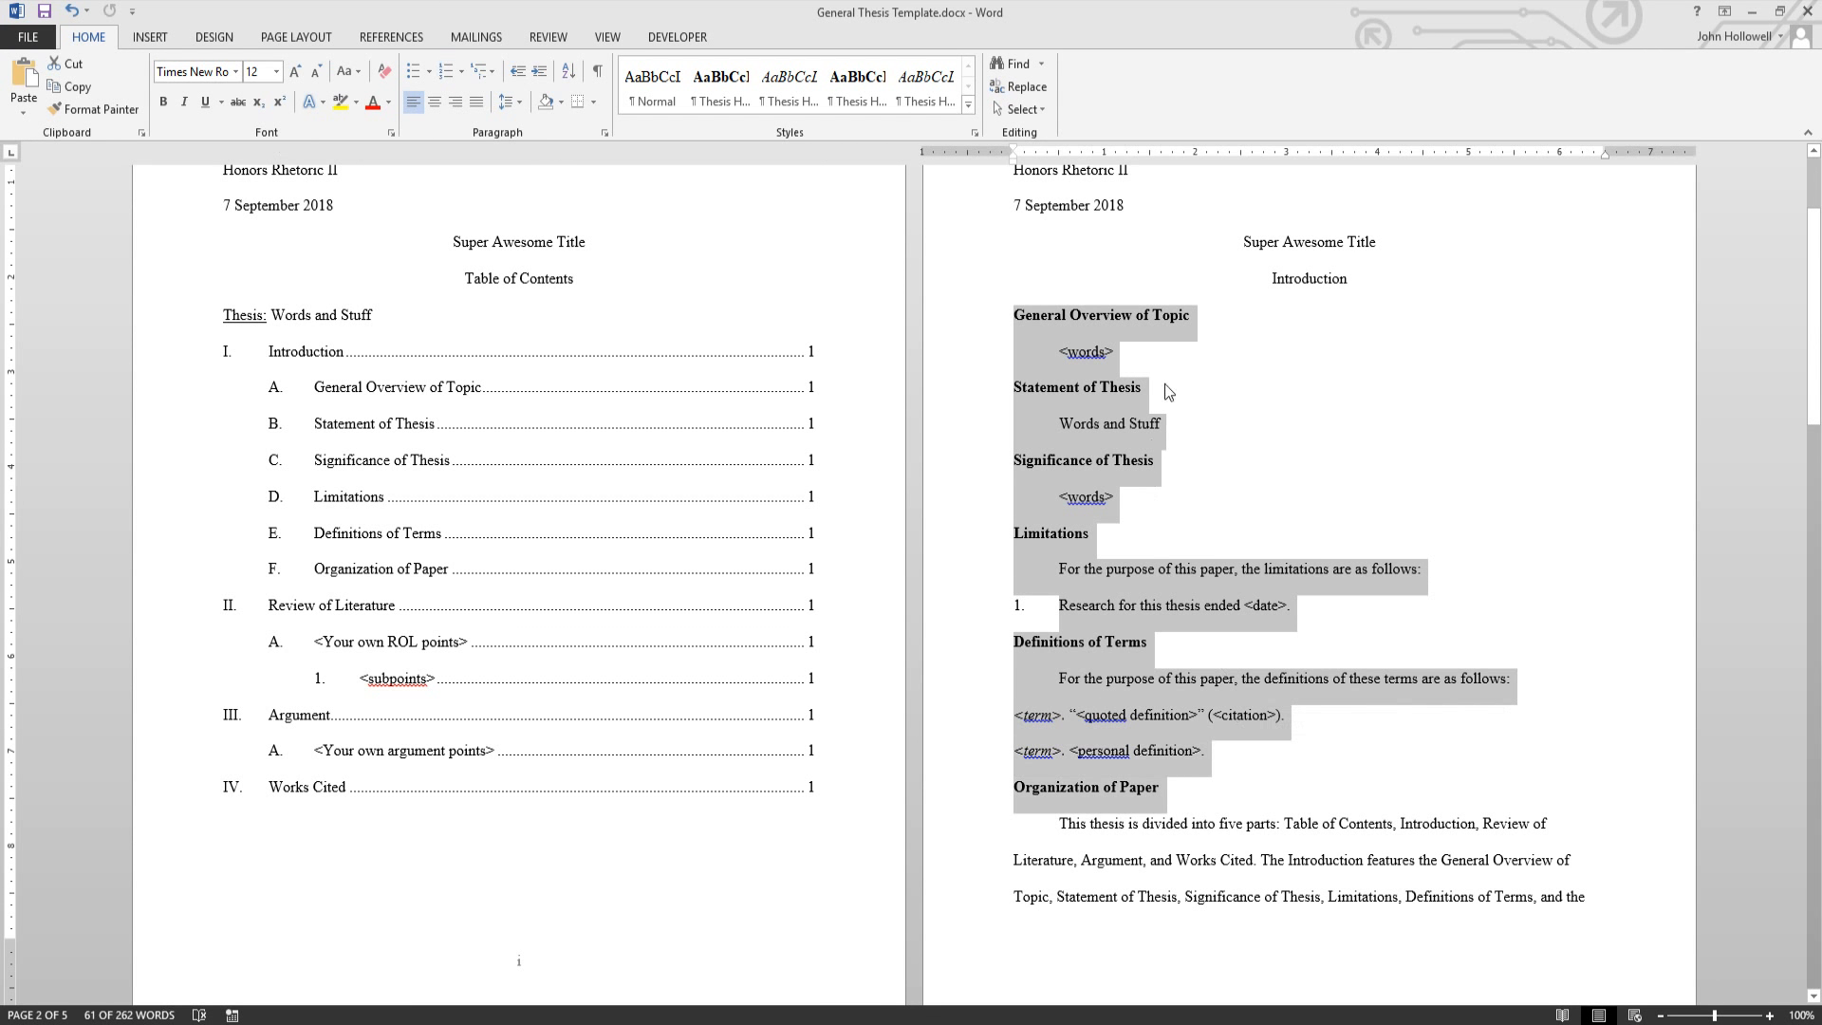
pyautogui.click(1148, 355)
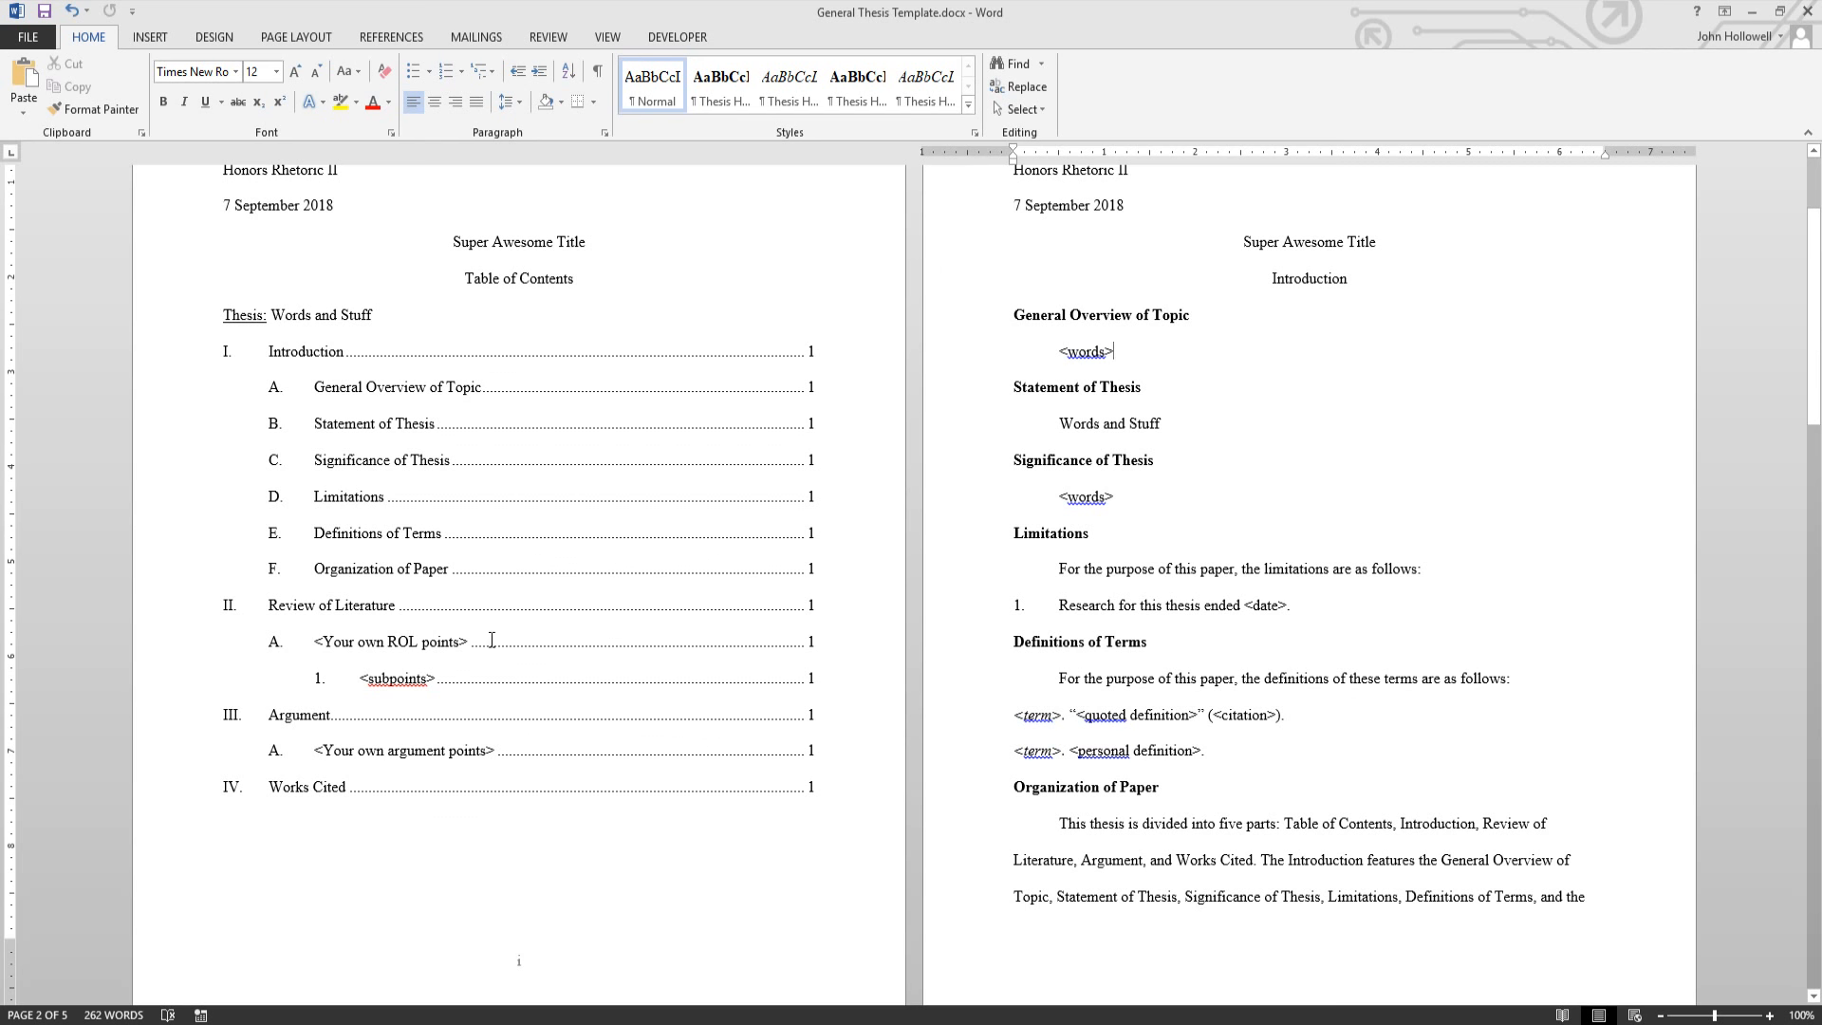
# - Add a 'new stuff' line below the ROL points entry with a dotted leader tab
pyautogui.click(830, 645)
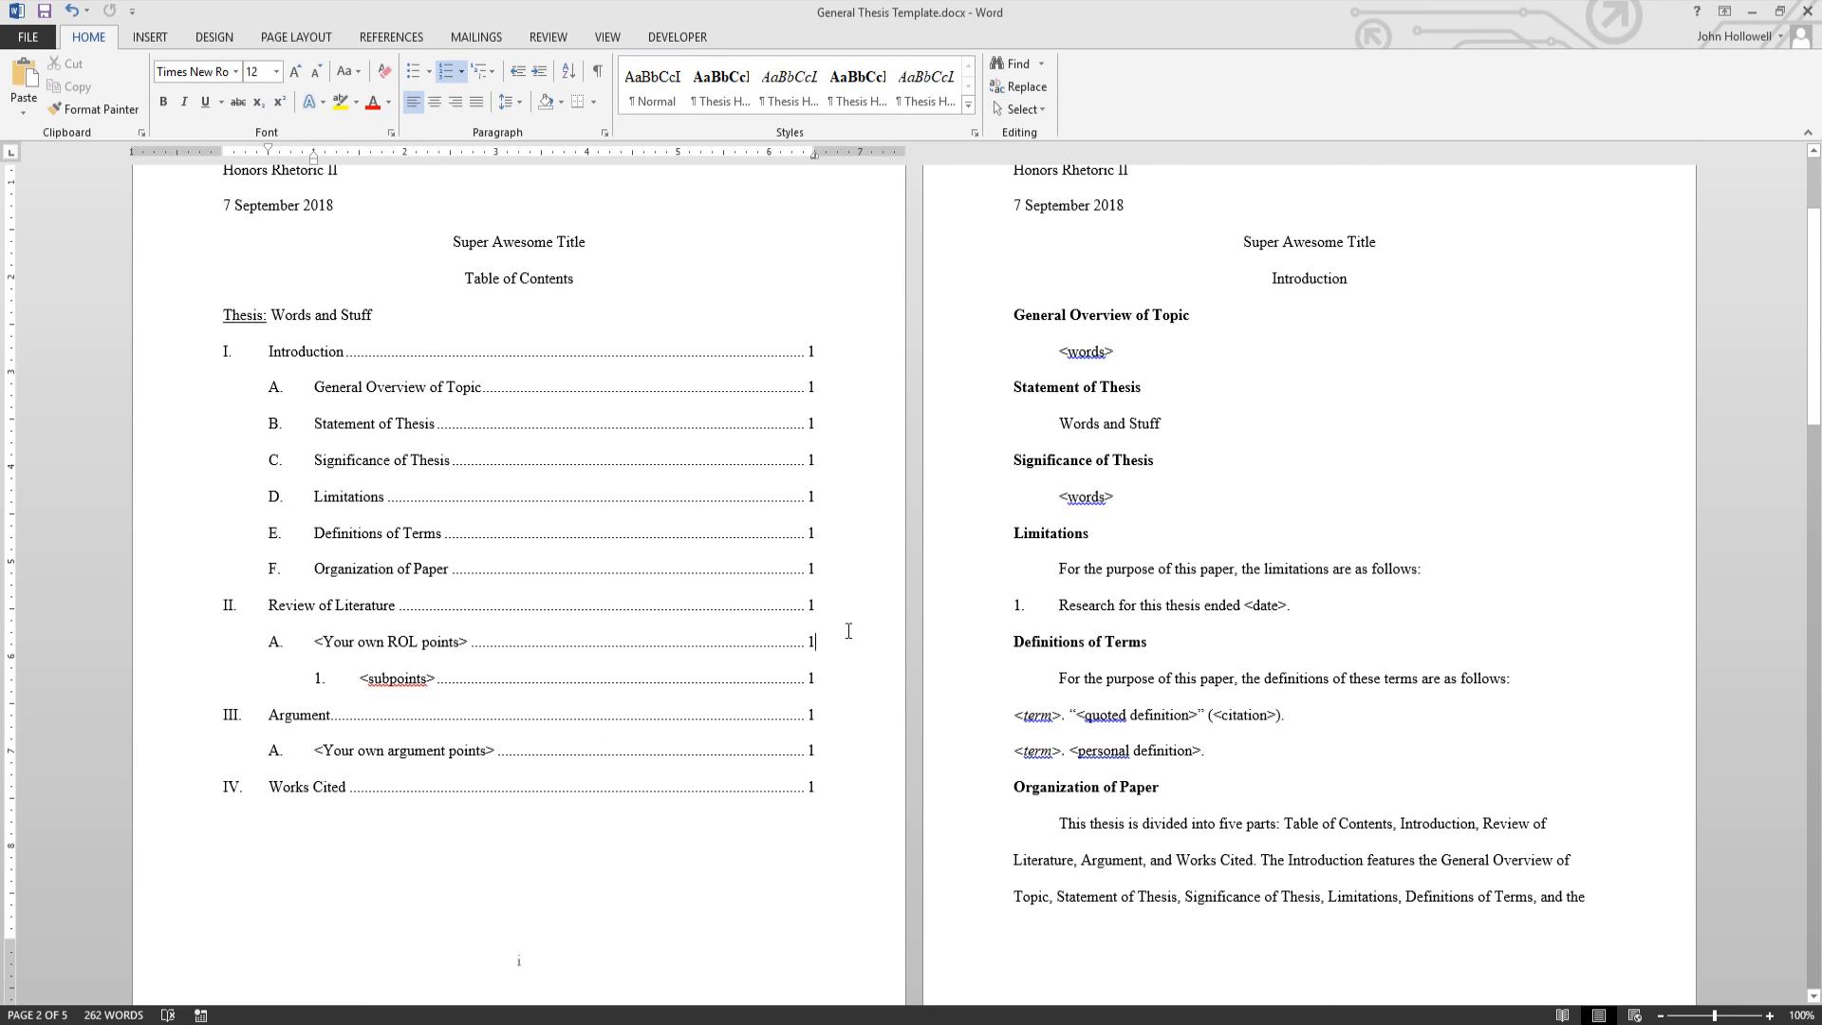
pyautogui.press('Return')
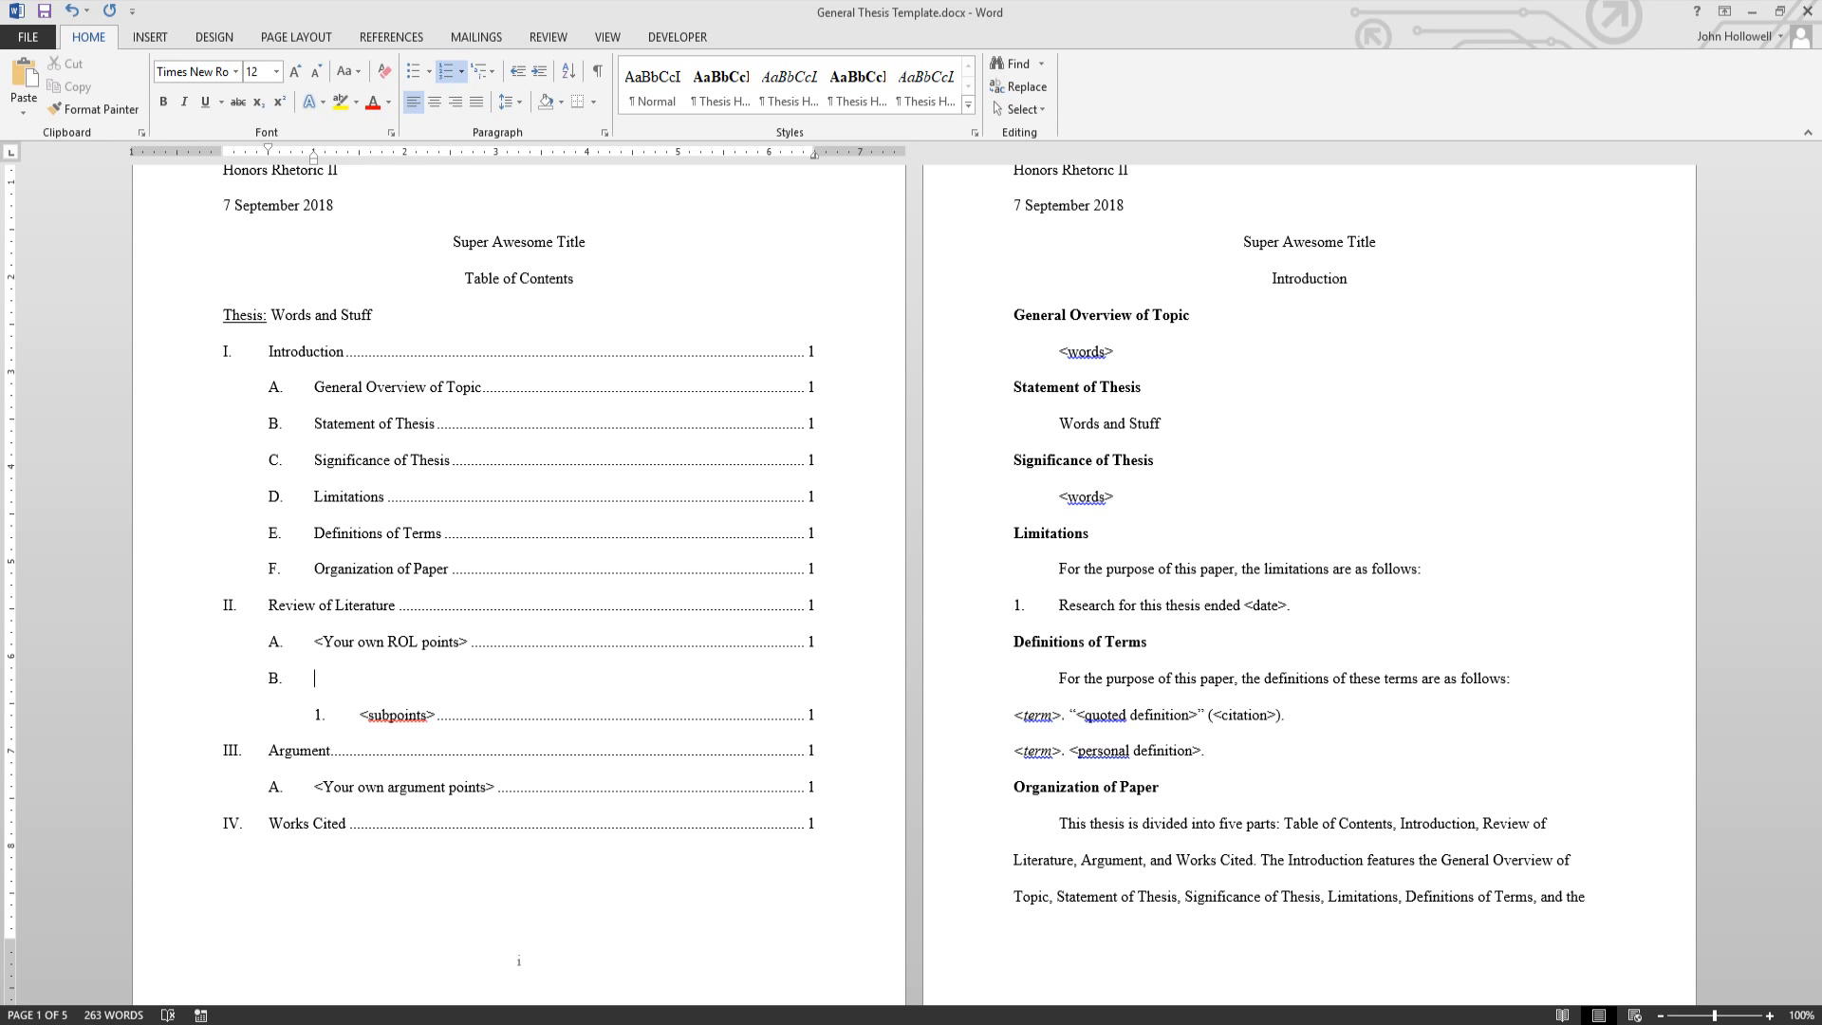
pyautogui.write('new stuff')
pyautogui.press('Tab')
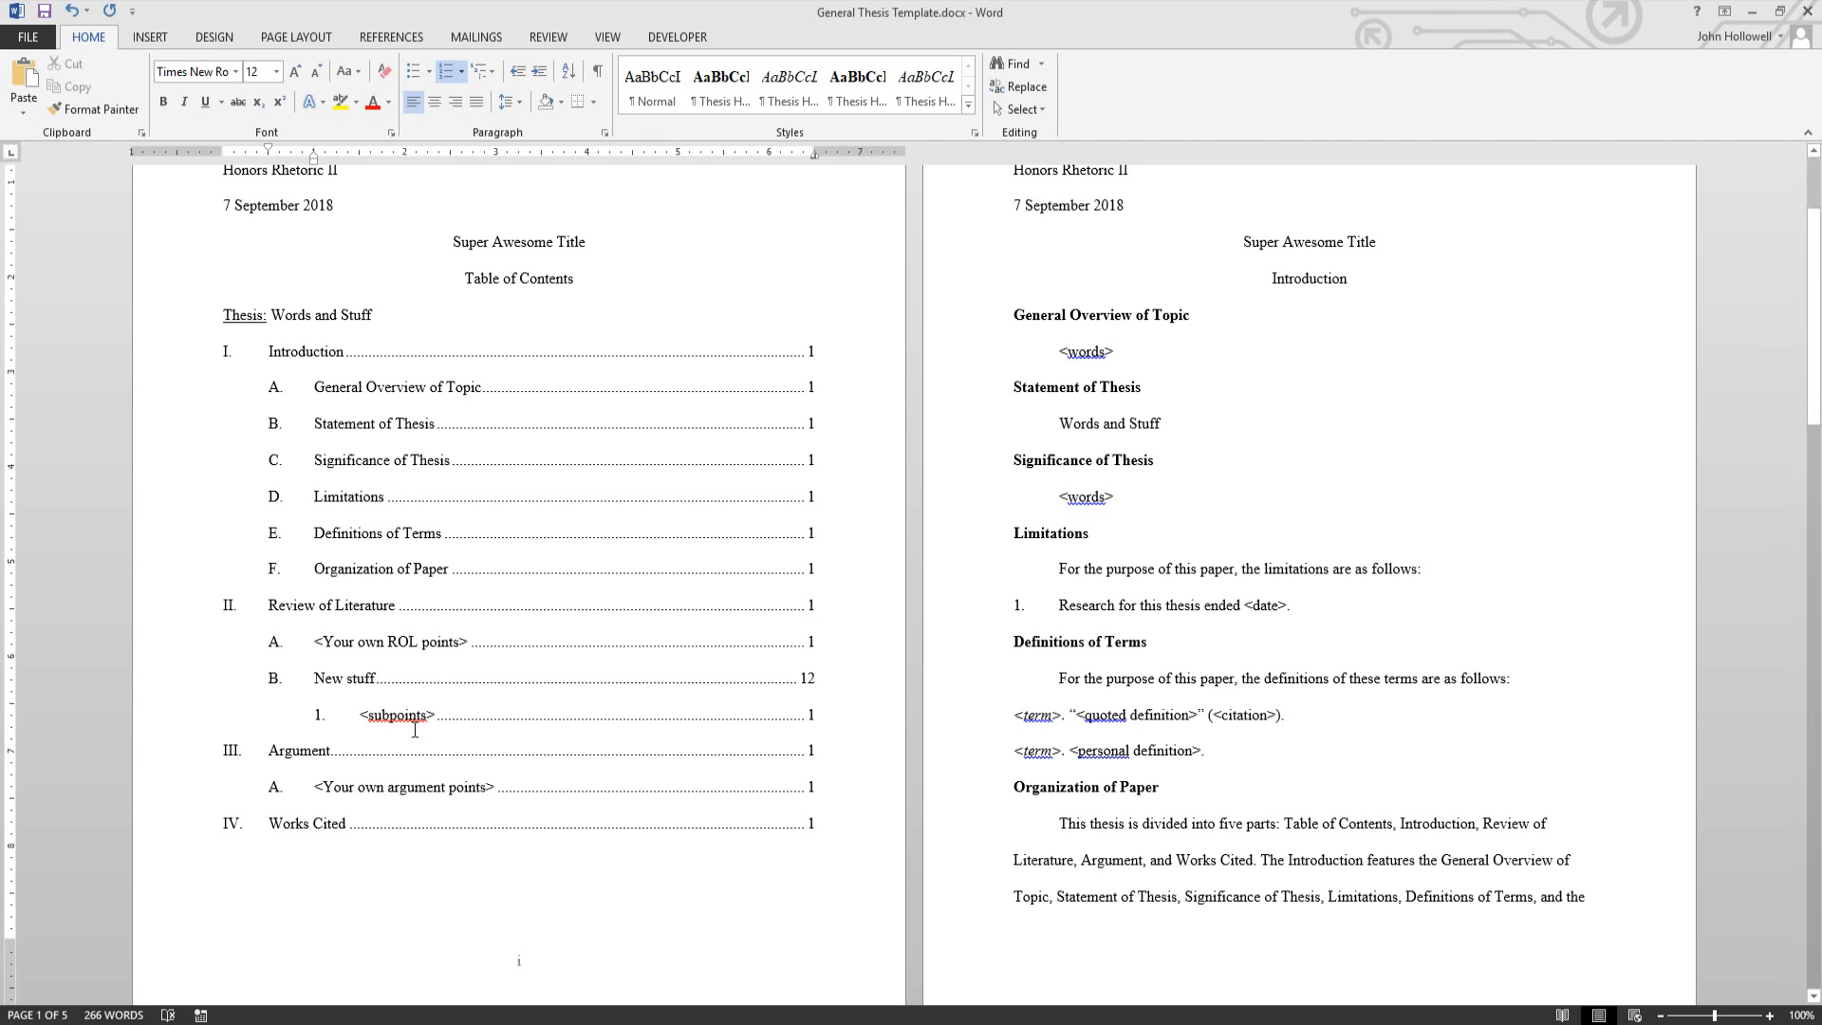
# - Try indent levels on the New stuff entry, leaving it as item B under Review of Literature
pyautogui.click(277, 678)
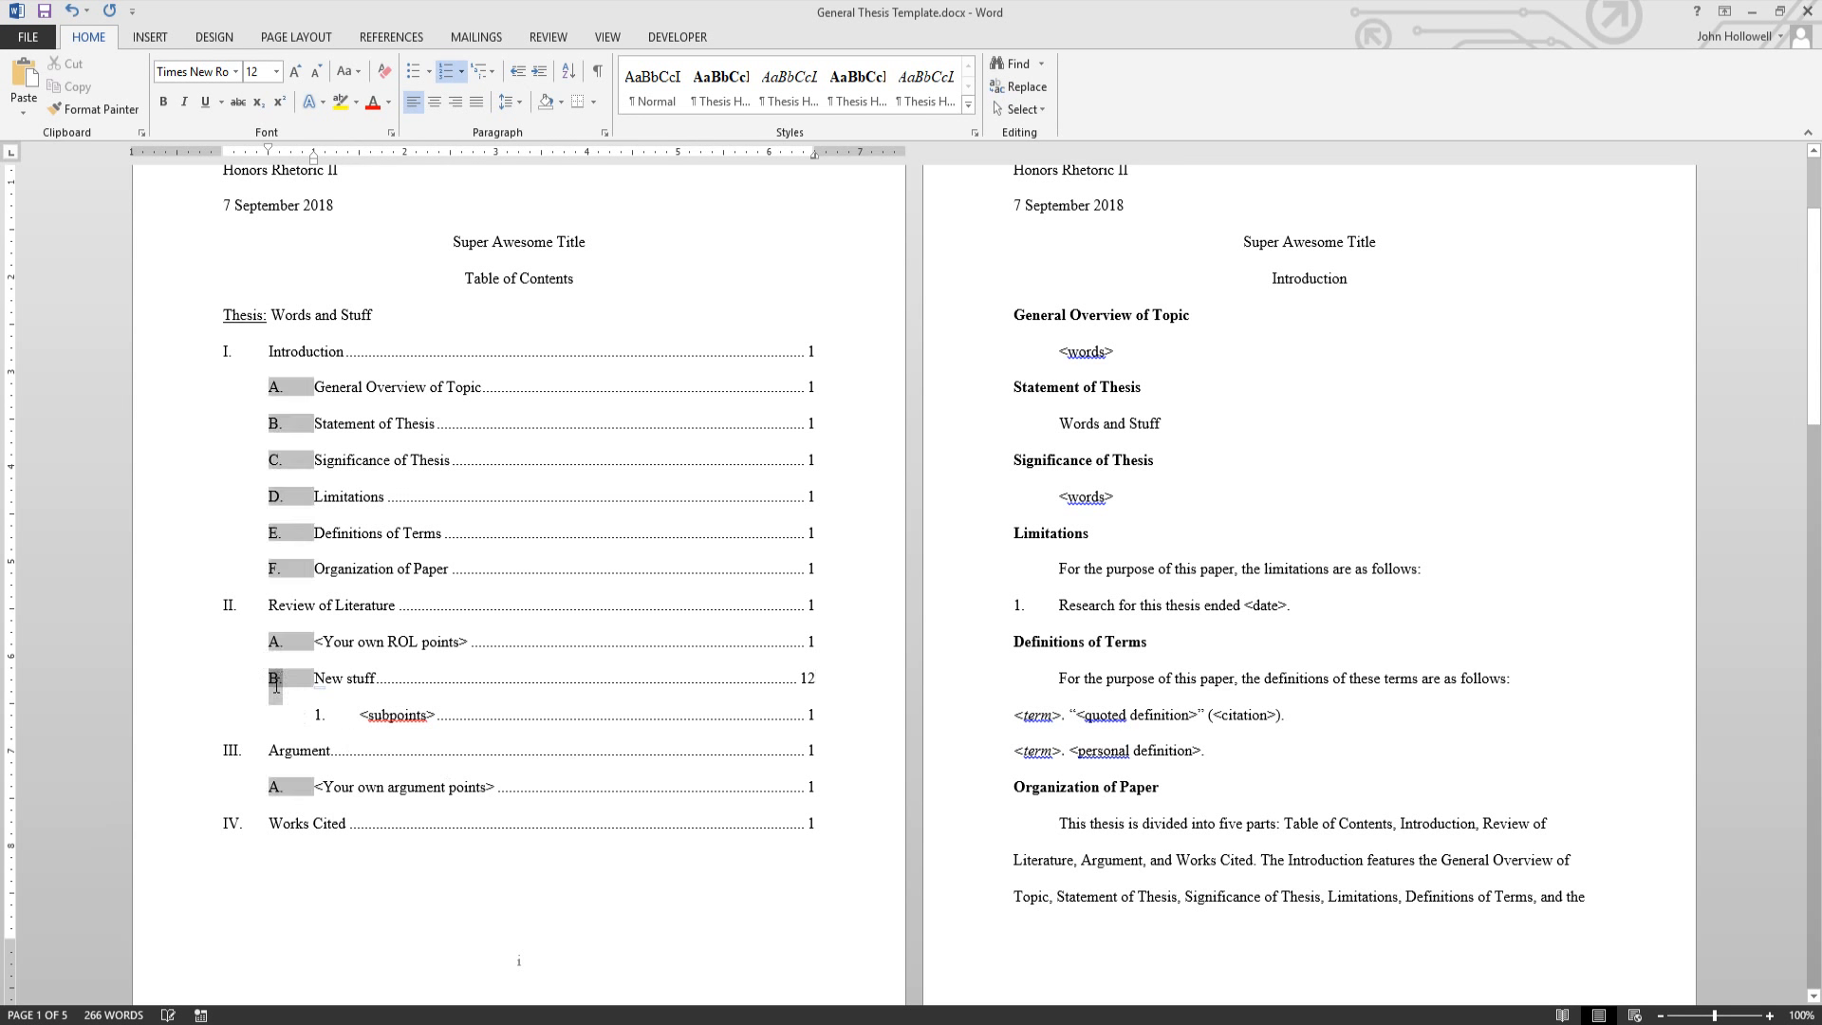
pyautogui.click(332, 684)
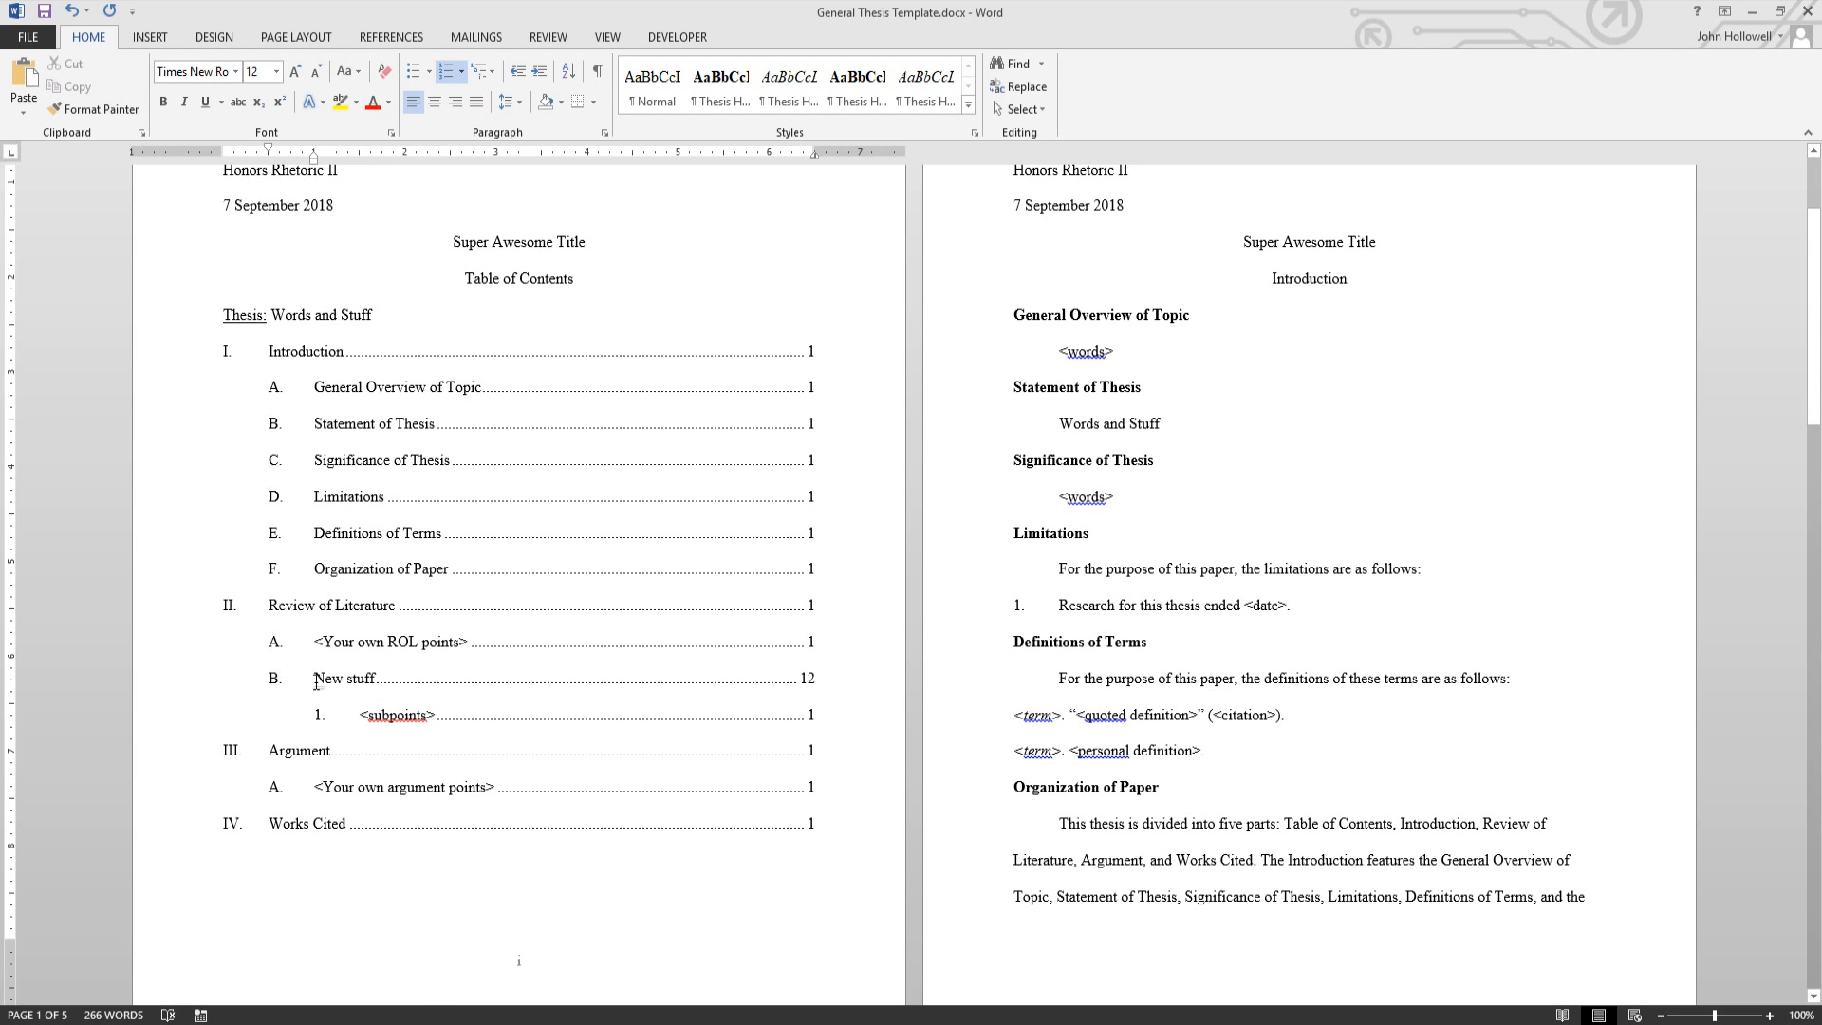
pyautogui.click(541, 71)
pyautogui.click(541, 71)
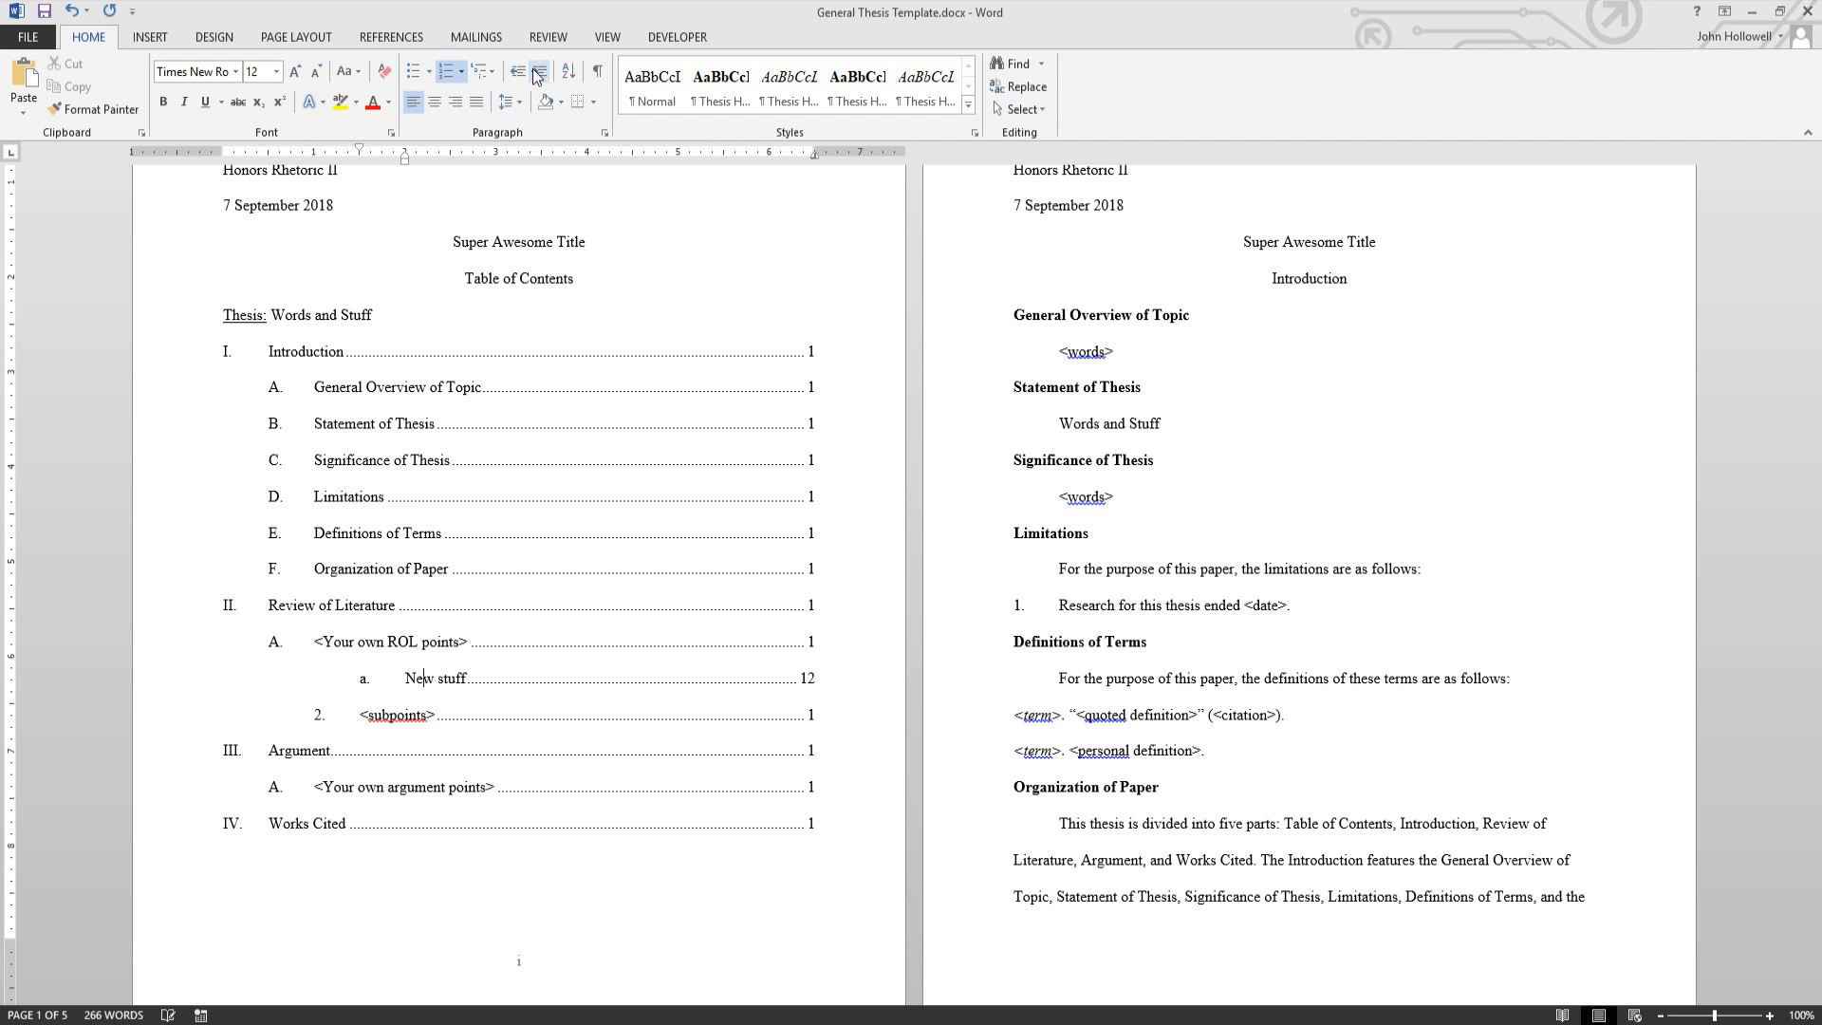
pyautogui.click(521, 74)
pyautogui.click(521, 74)
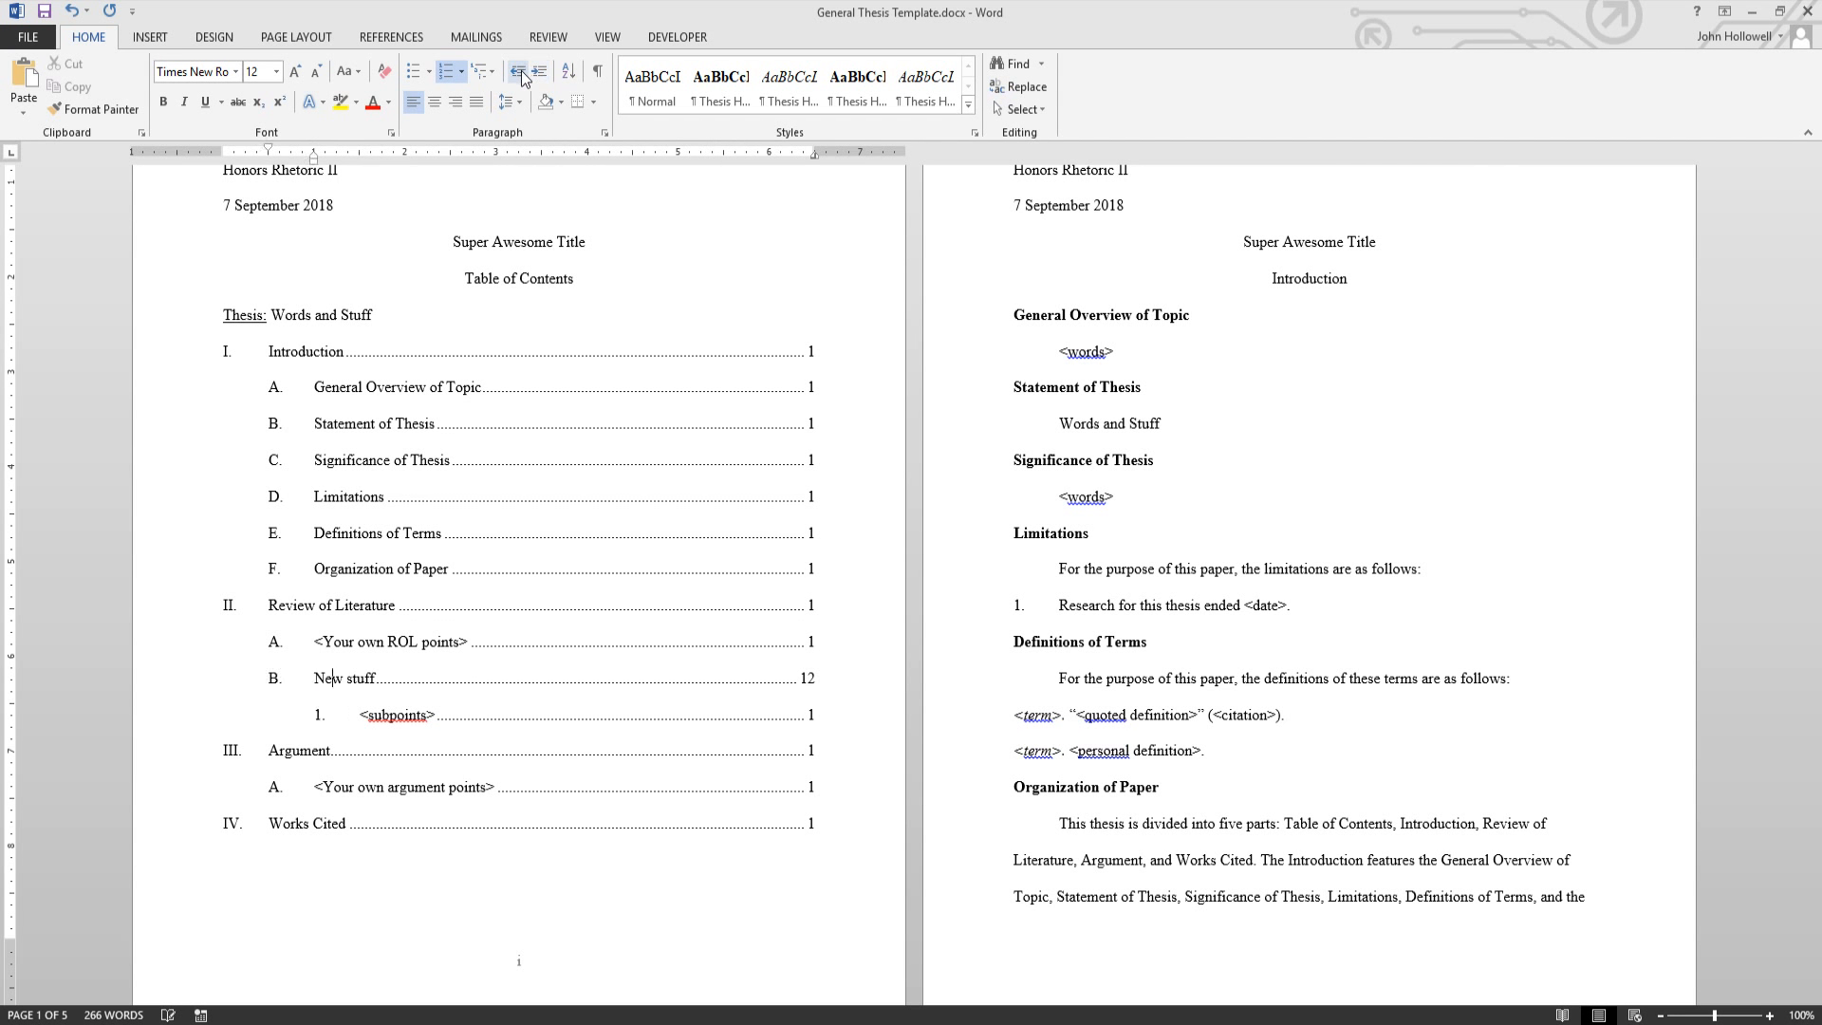
pyautogui.click(521, 74)
pyautogui.click(540, 72)
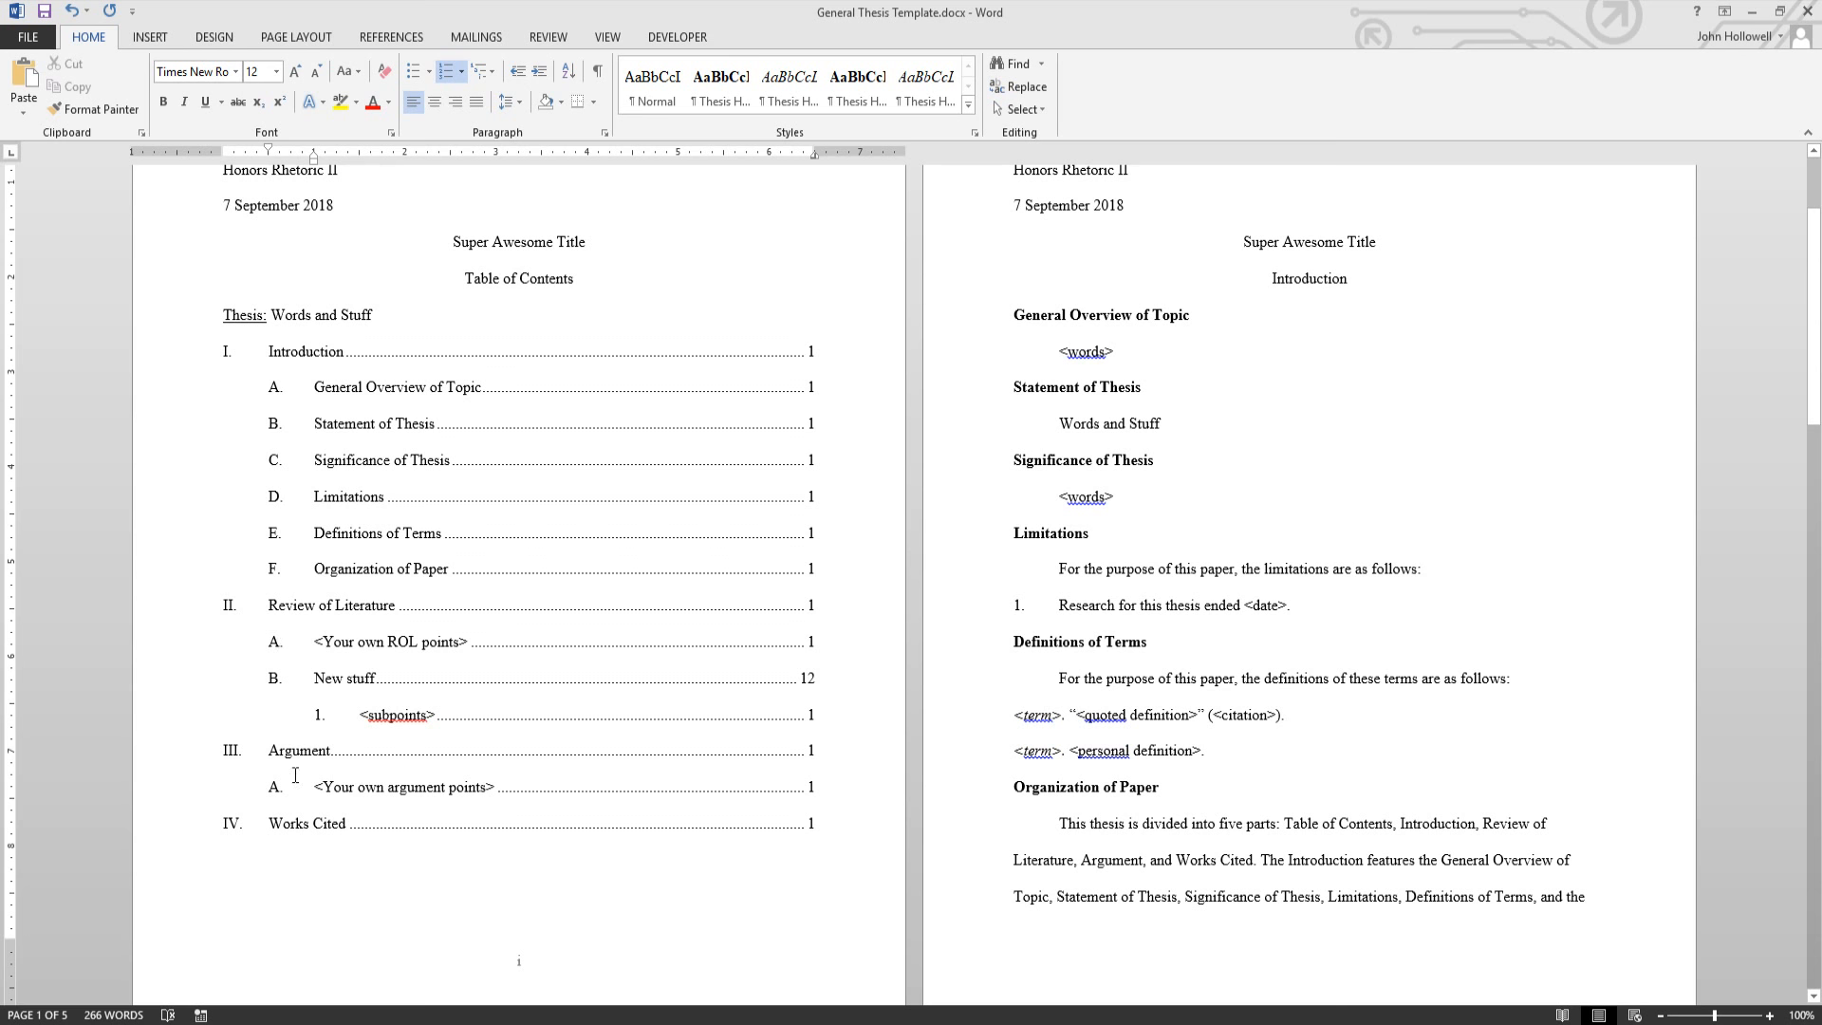
pyautogui.scroll(-2, 570, 712)
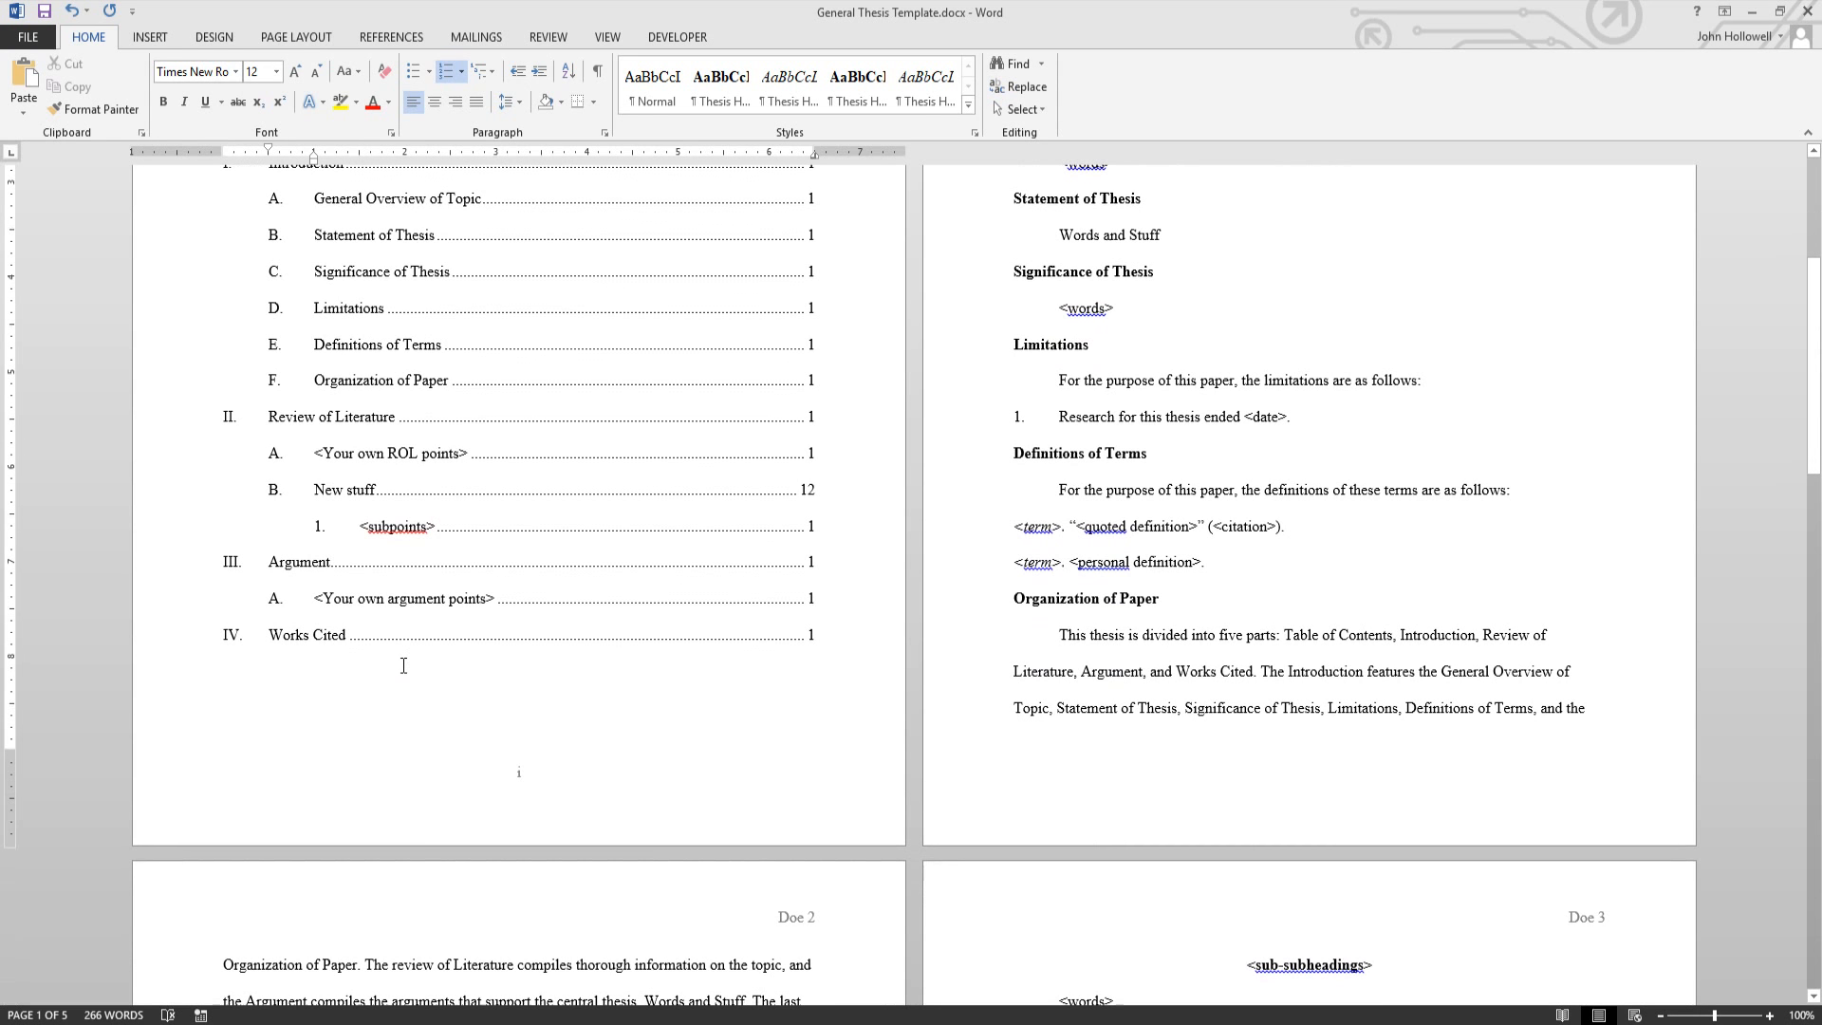
pyautogui.scroll(3, 493, 797)
pyautogui.scroll(2, 570, 588)
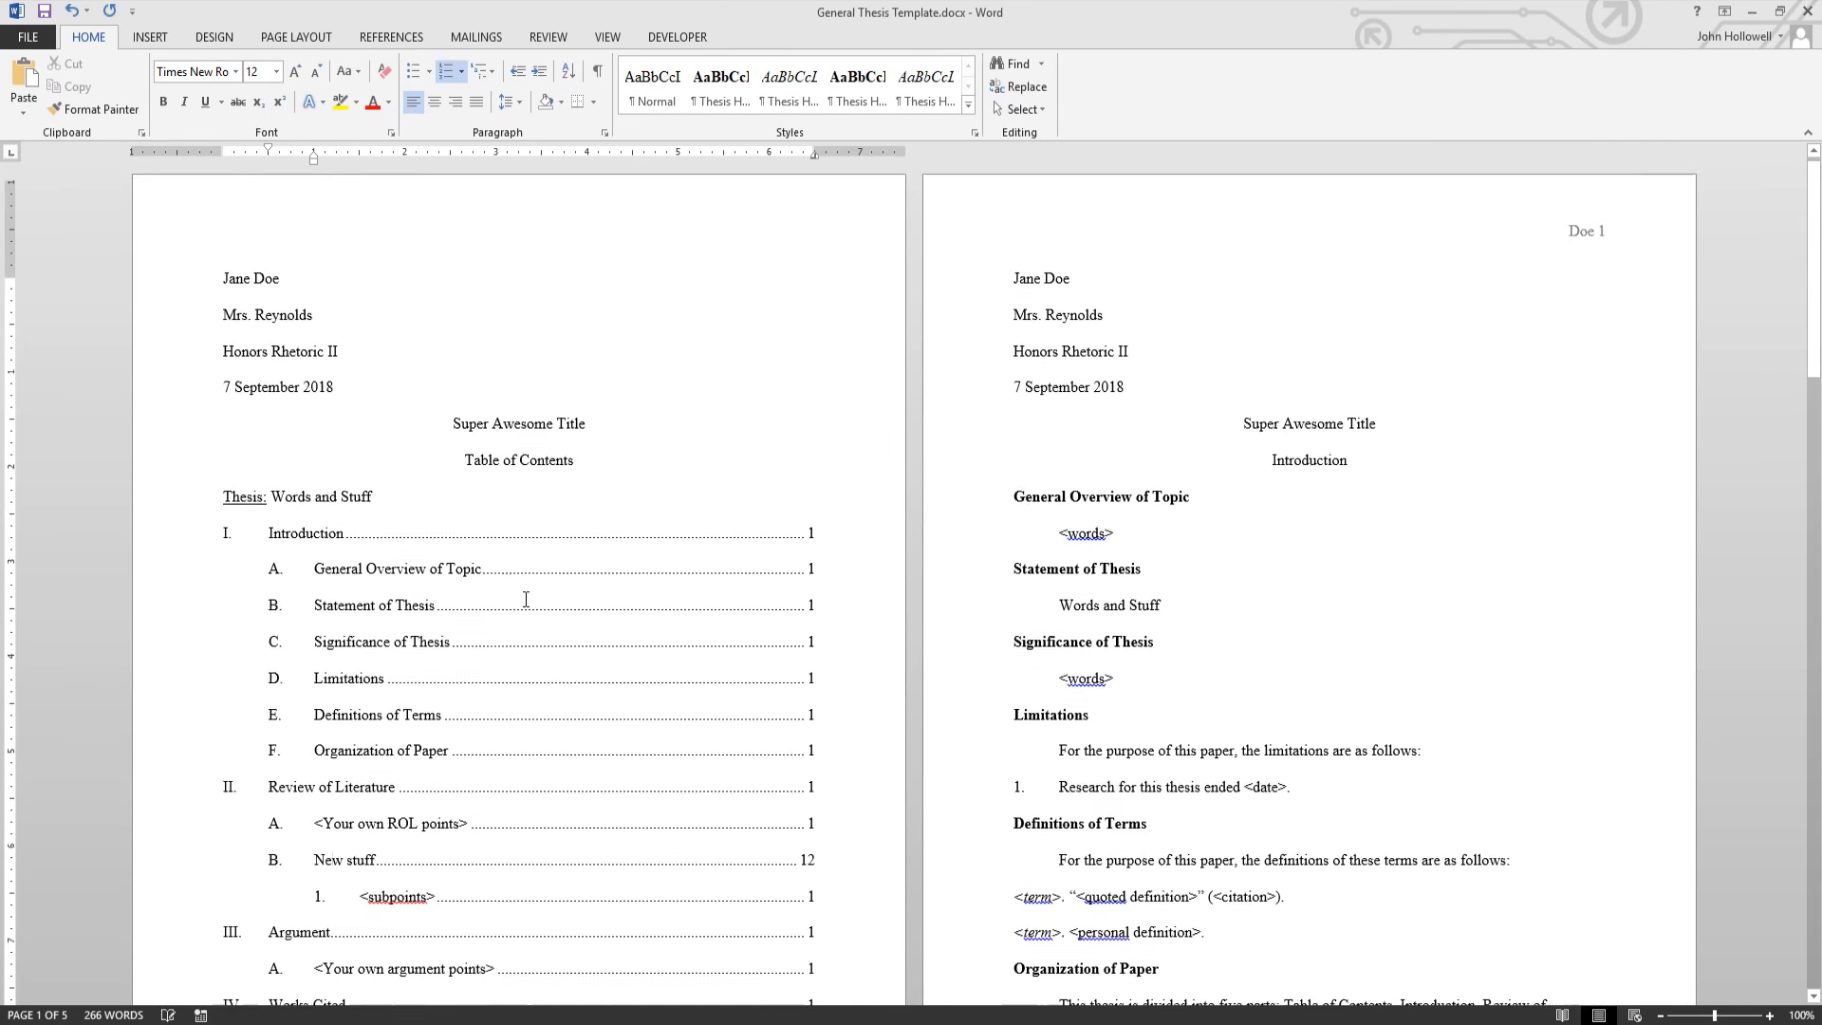
pyautogui.scroll(-1, 1194, 539)
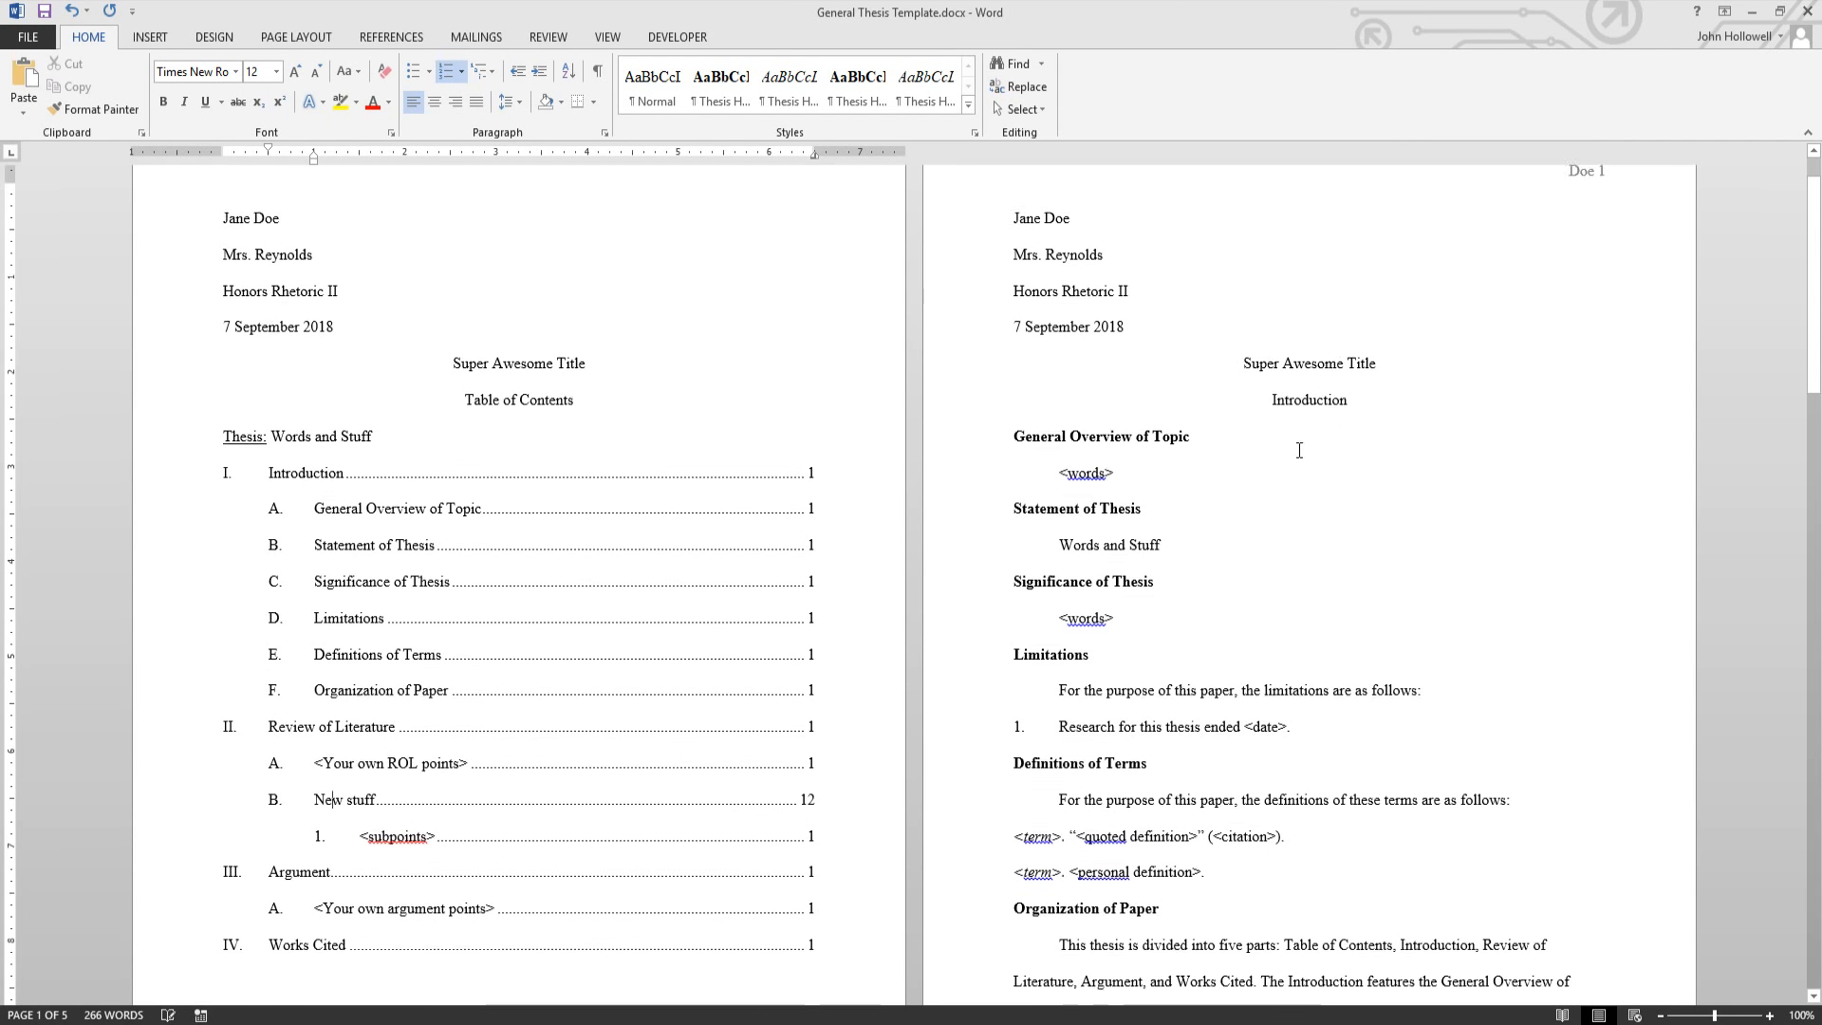
pyautogui.click(1273, 339)
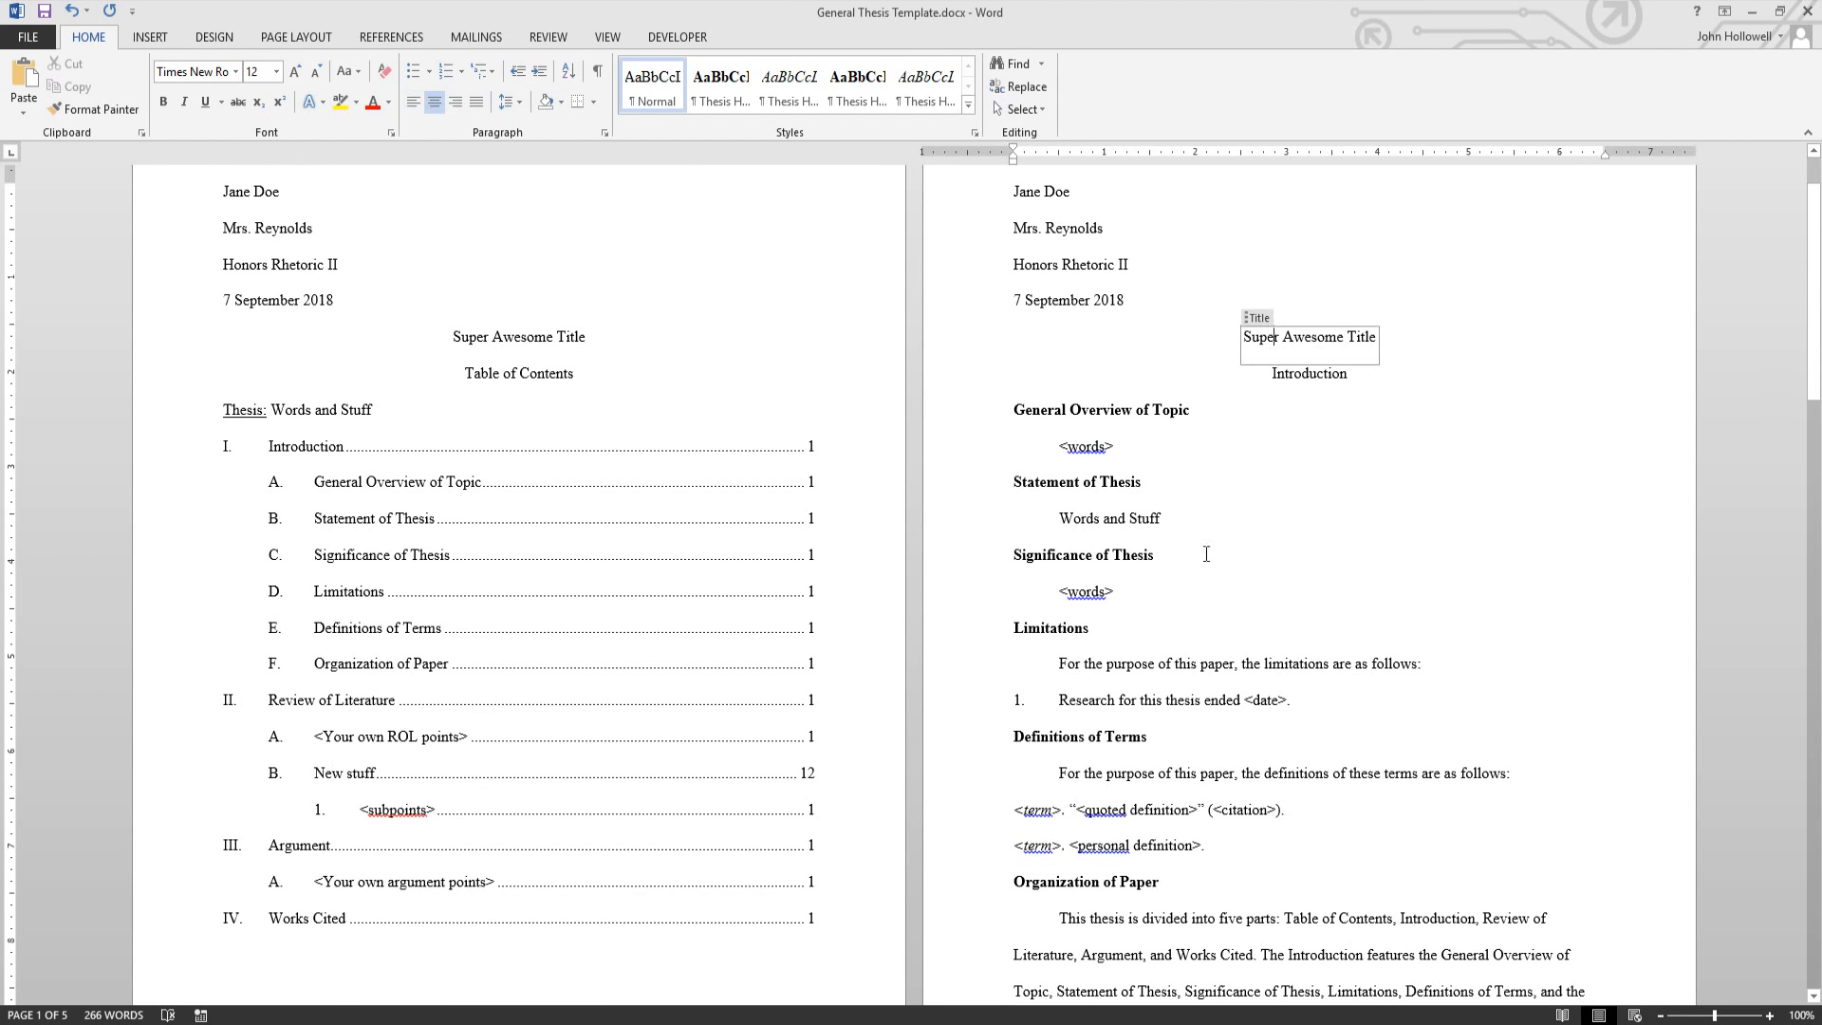
pyautogui.click(1140, 524)
pyautogui.click(1137, 485)
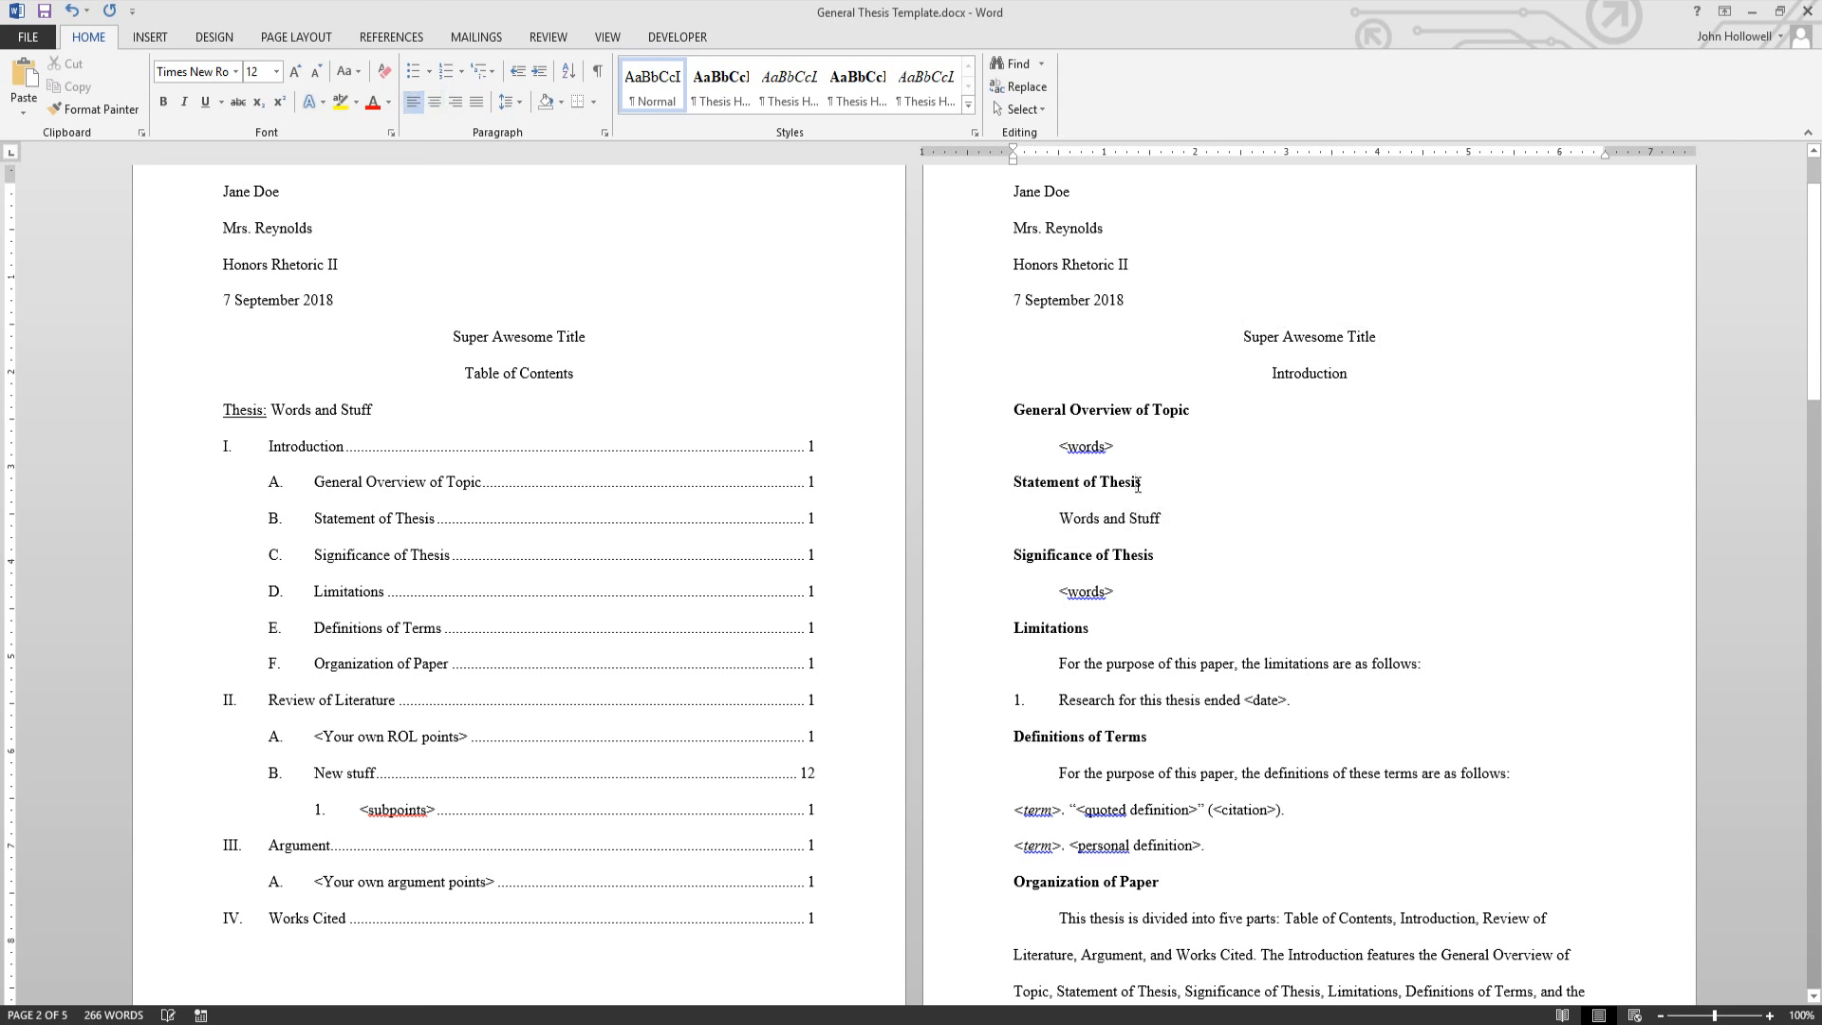
pyautogui.click(1069, 444)
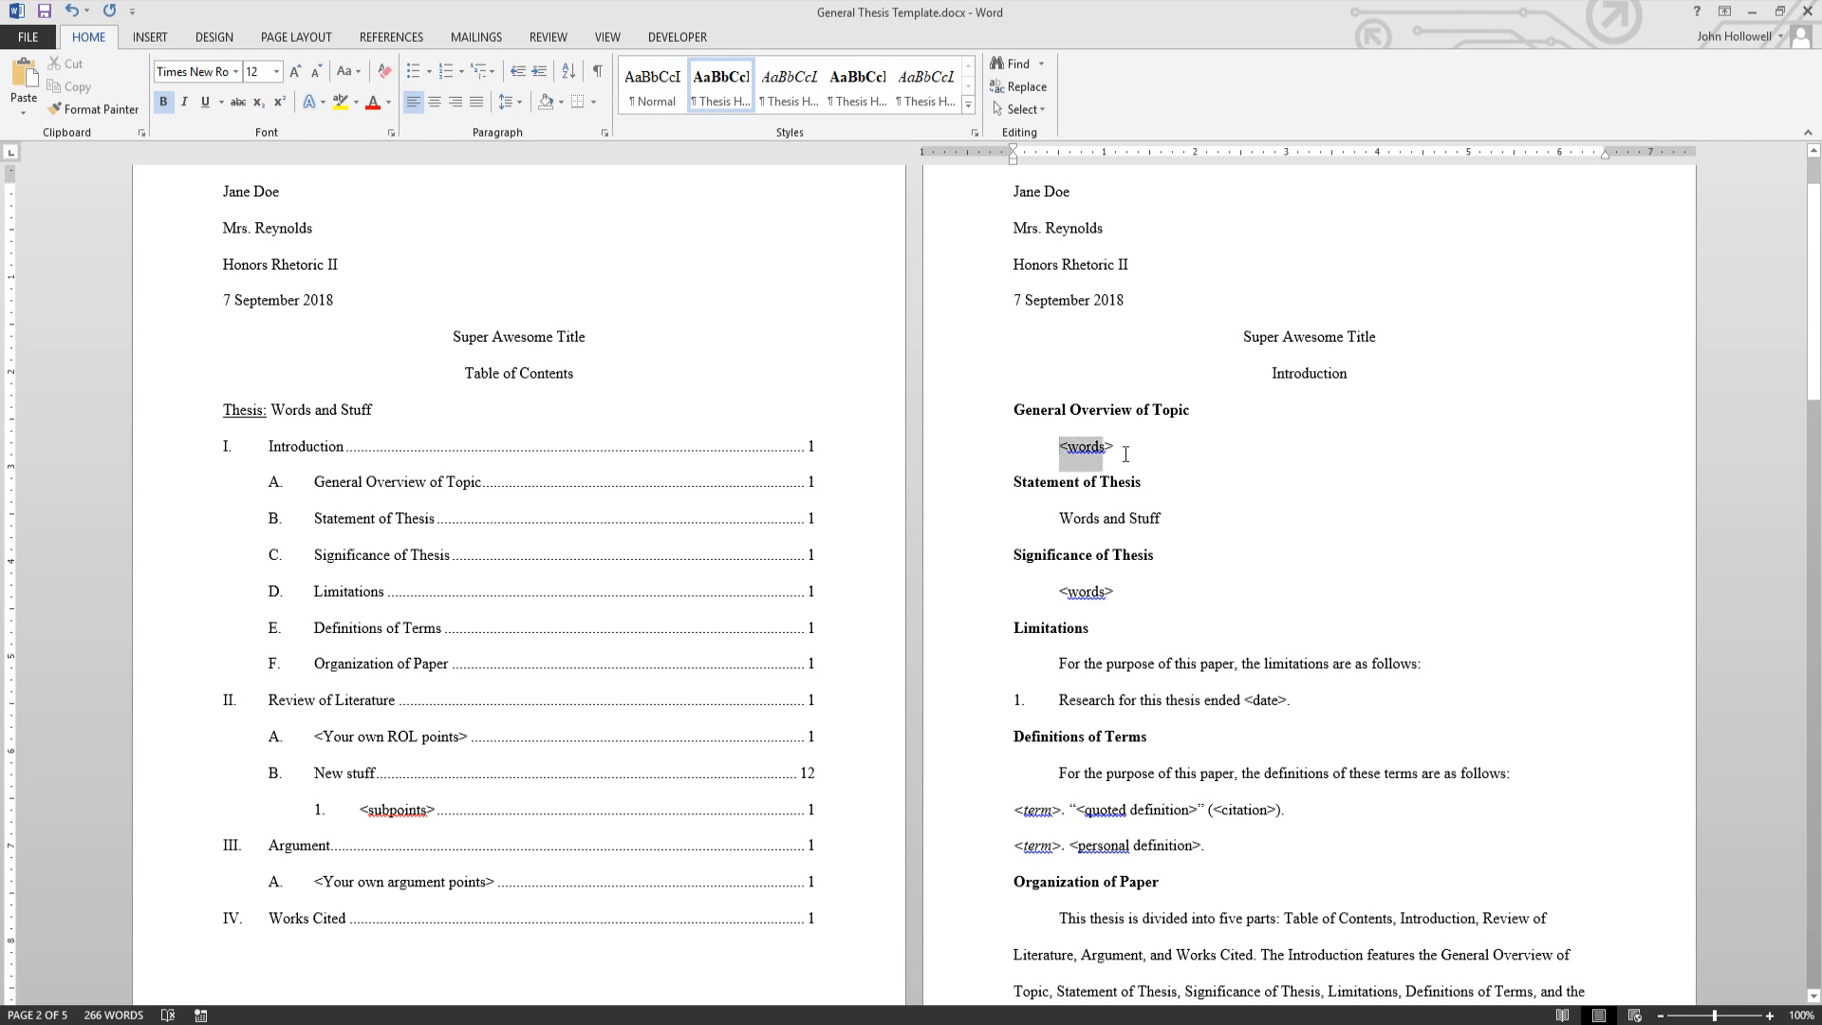
pyautogui.click(1162, 600)
pyautogui.scroll(-1, 1213, 471)
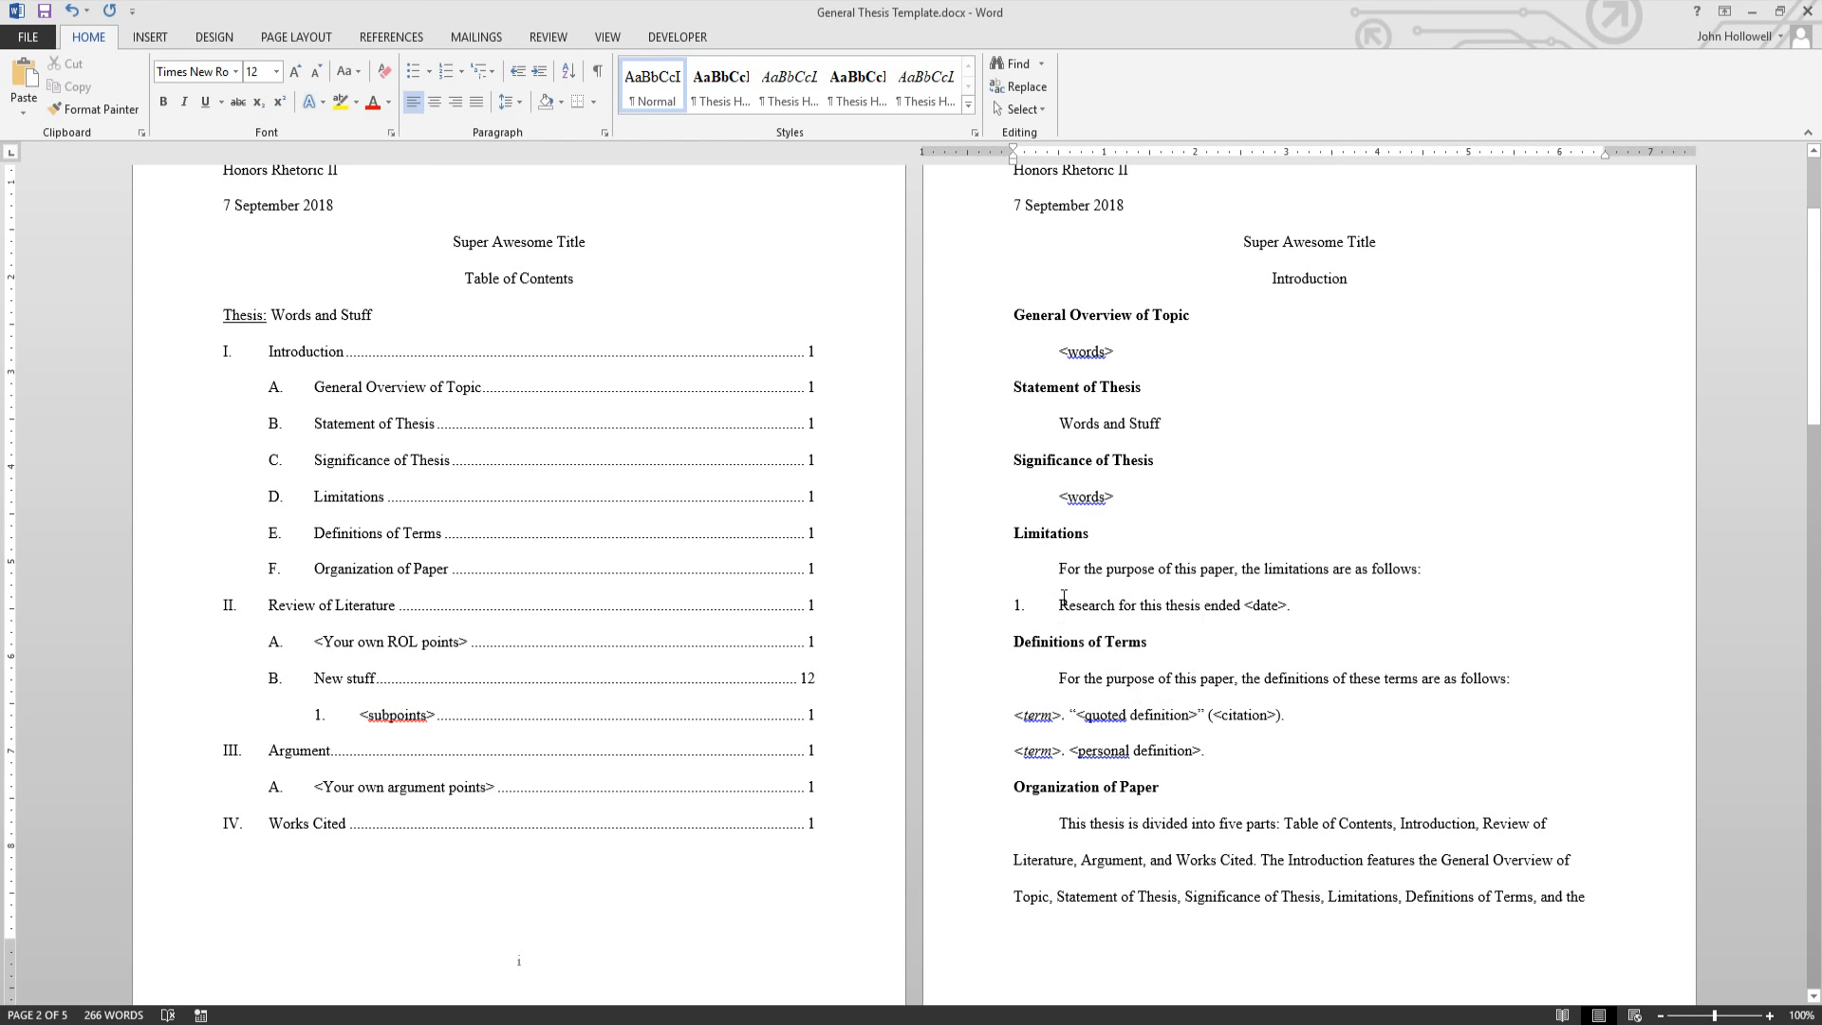
pyautogui.moveTo(1062, 604); pyautogui.dragTo(1278, 608)
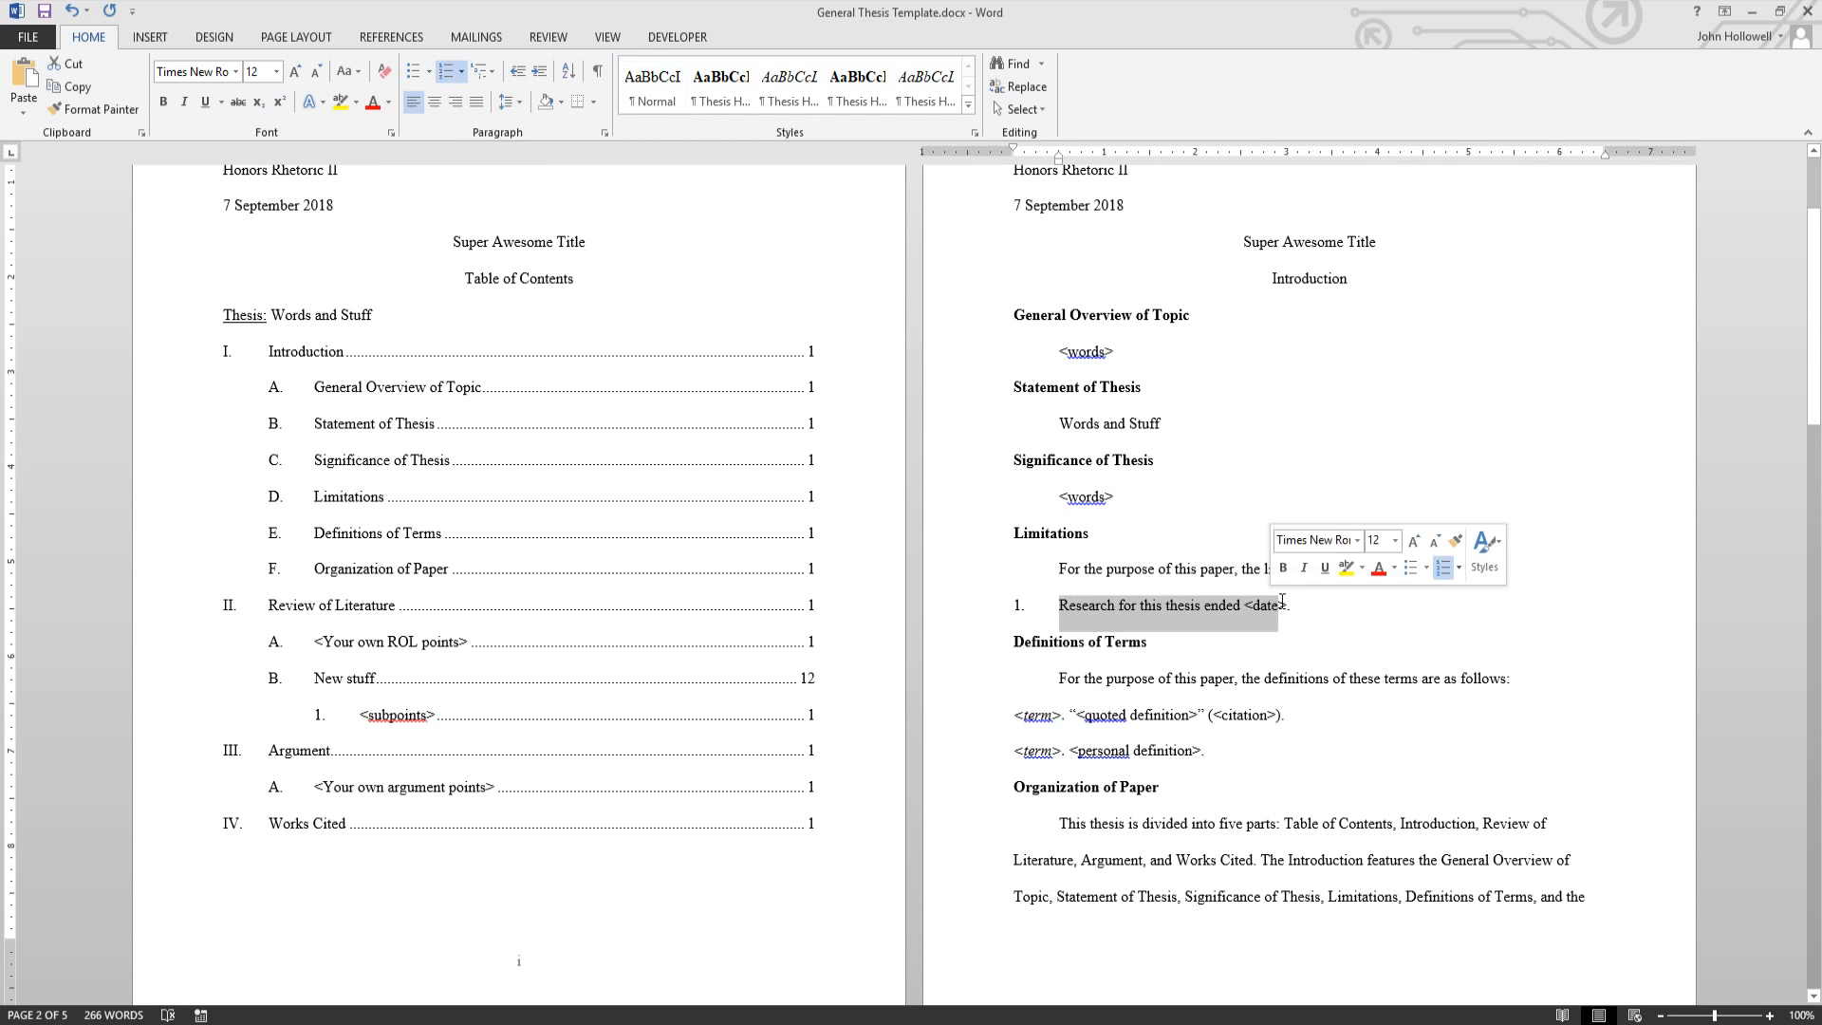
pyautogui.click(1309, 604)
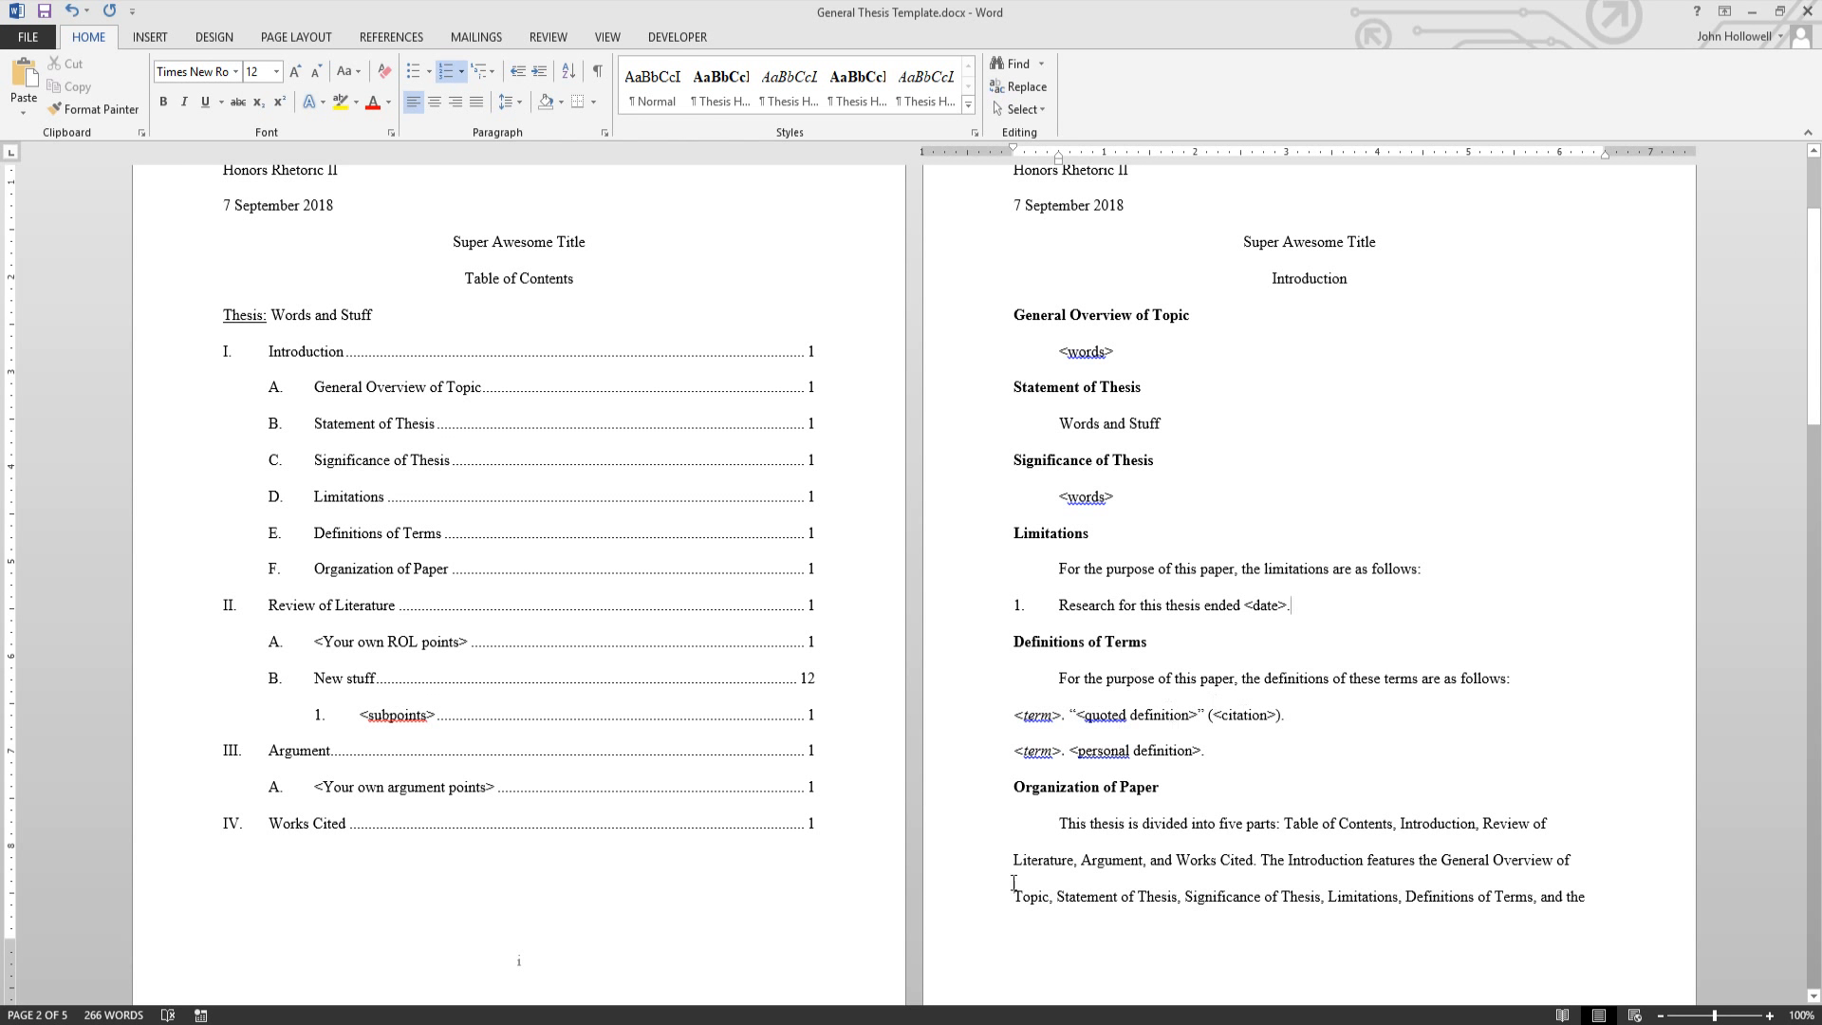
pyautogui.scroll(-1, 1185, 767)
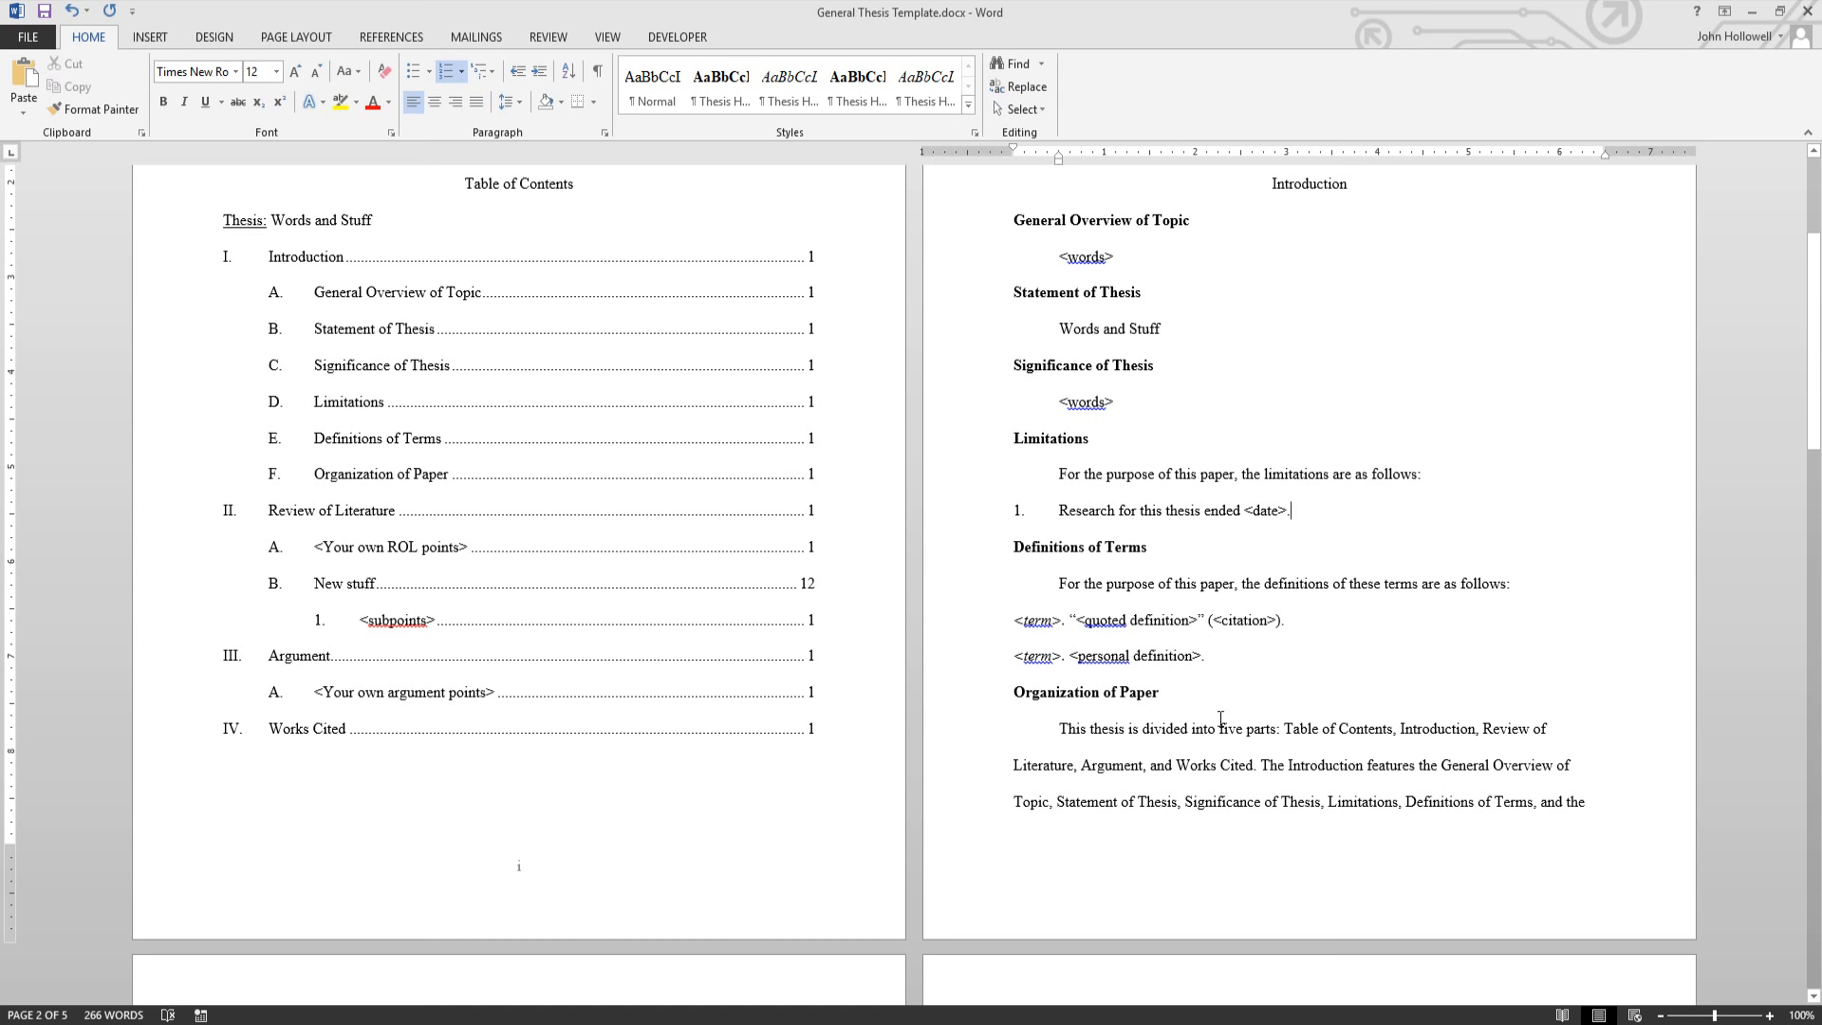
# - Scroll past the Table of Contents and Introduction pages to the Review of Literature placeholders
pyautogui.scroll(-1, 1284, 619)
pyautogui.scroll(-1, 1323, 715)
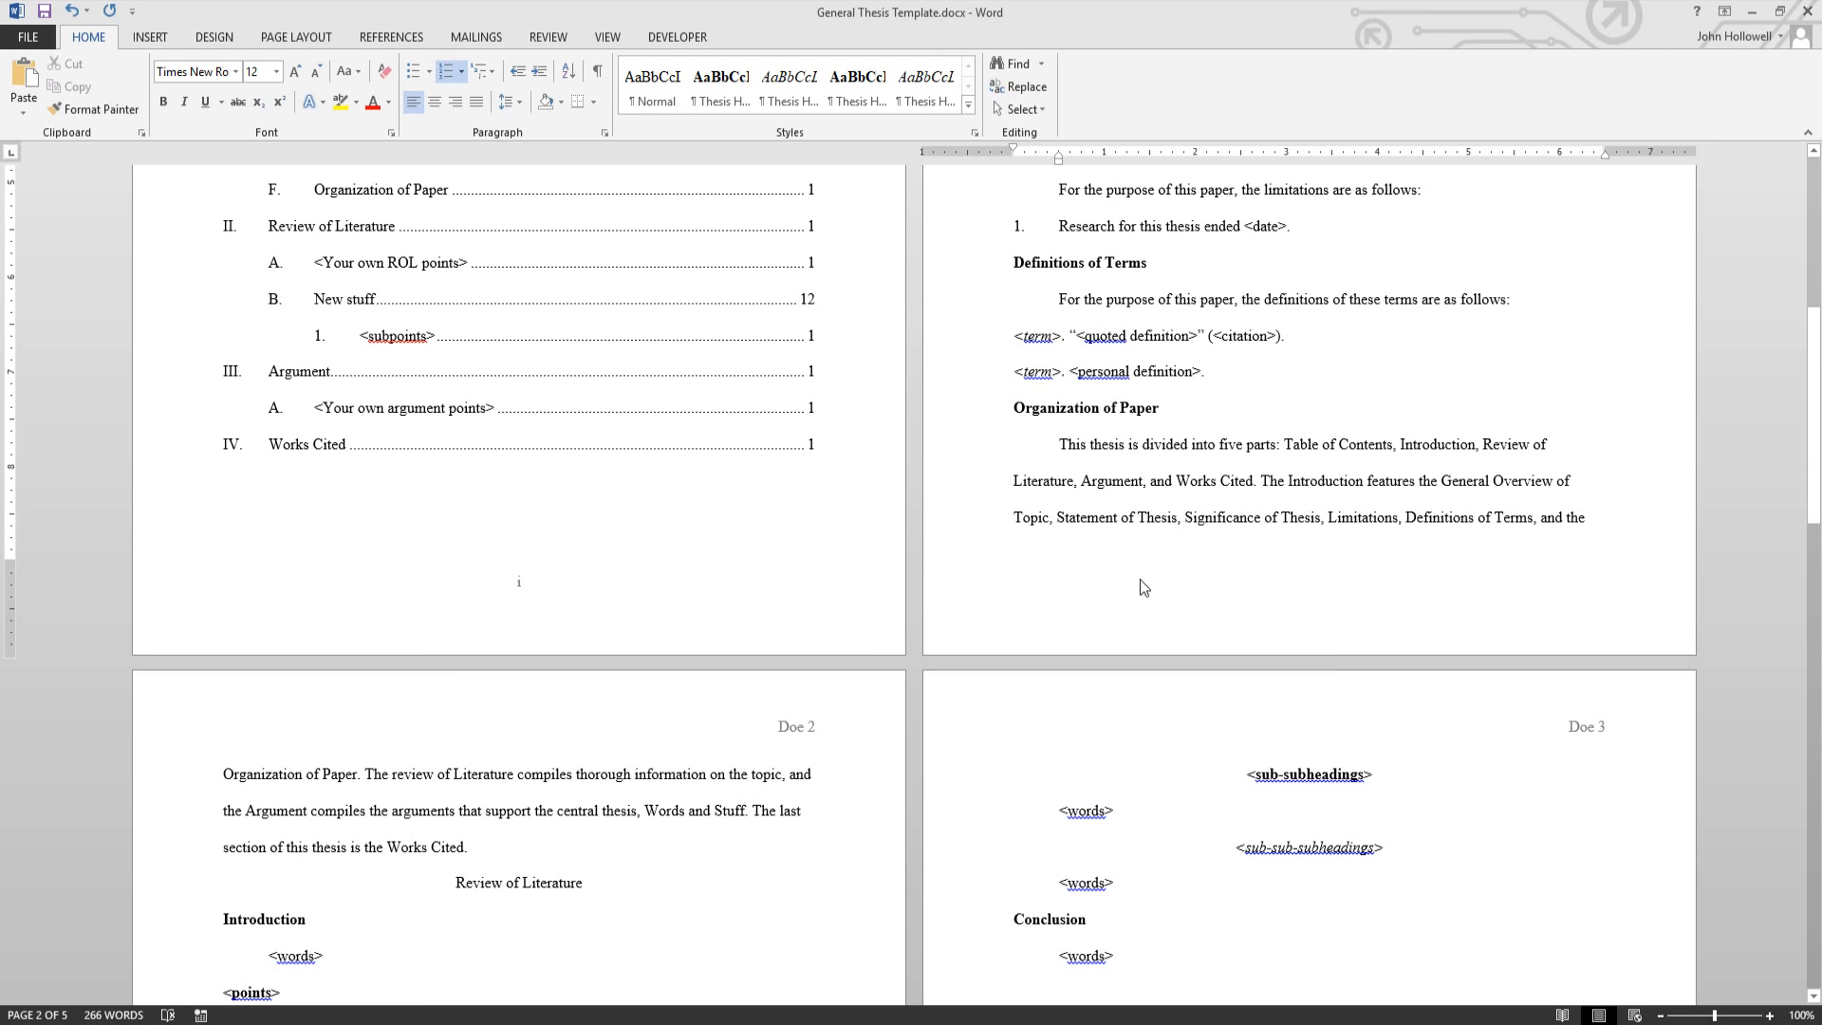
pyautogui.scroll(5, 1139, 494)
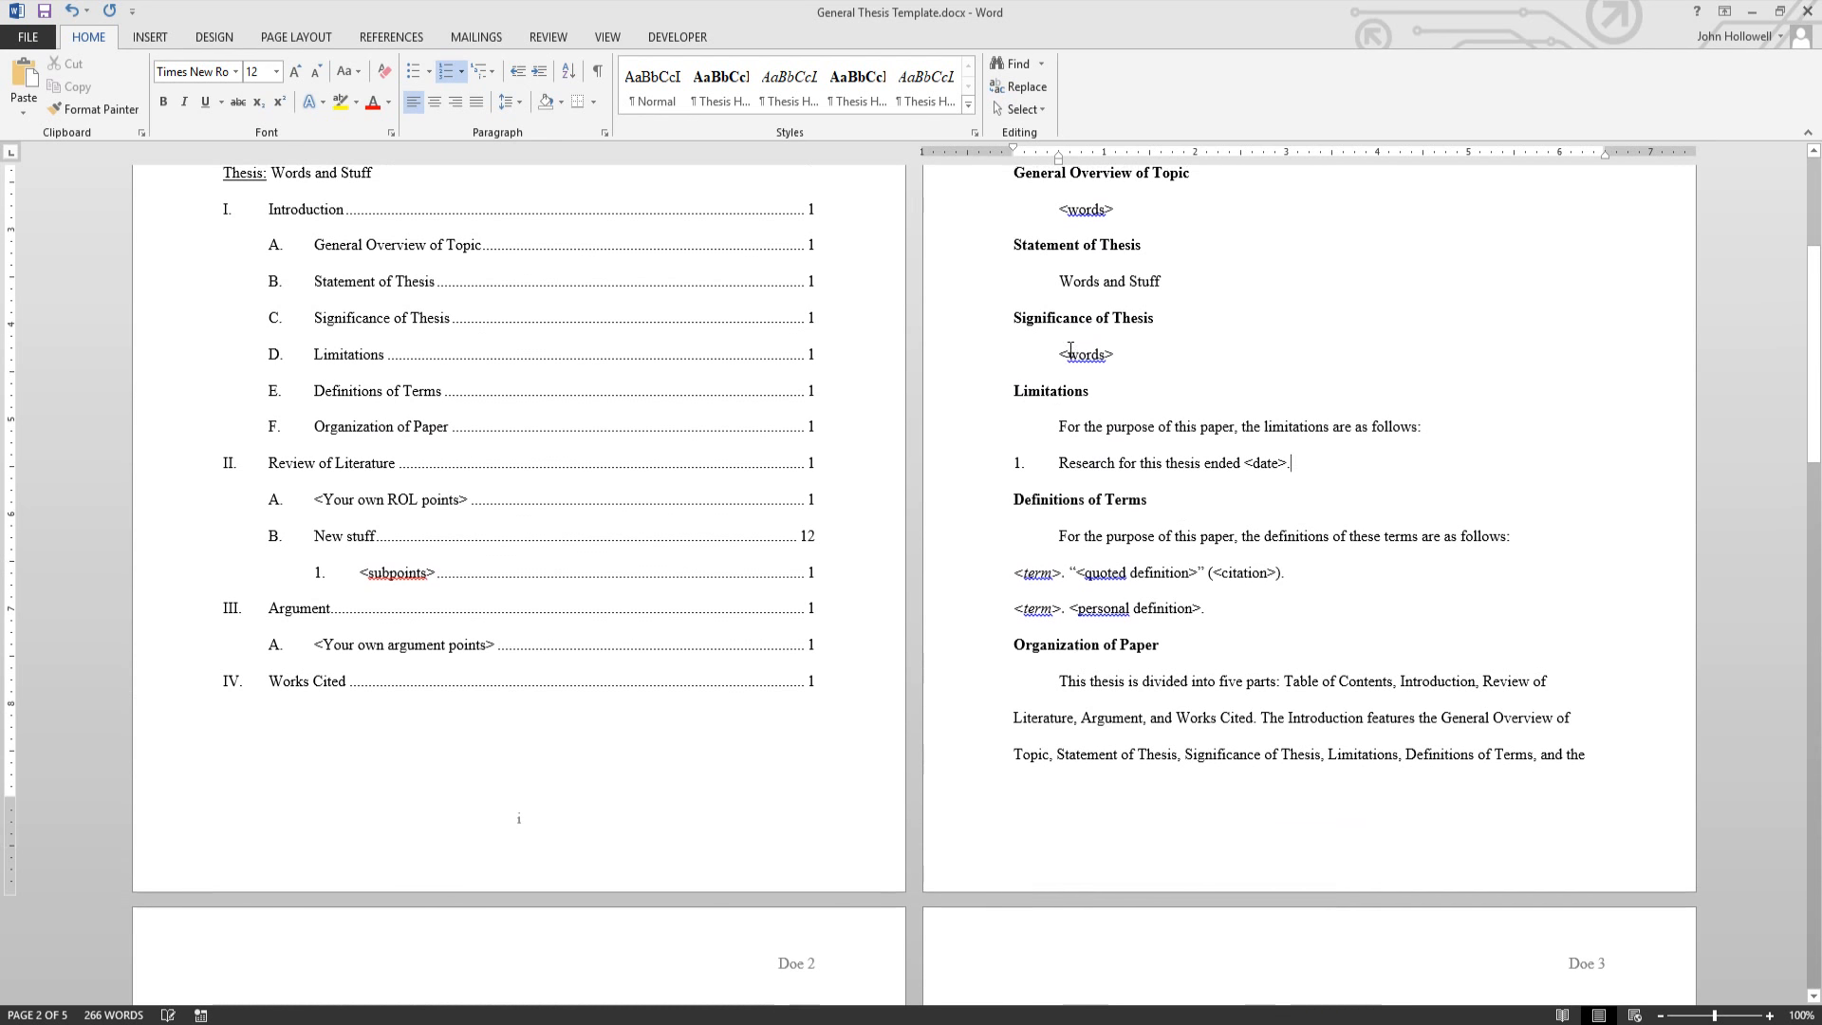
pyautogui.scroll(-5, 1108, 671)
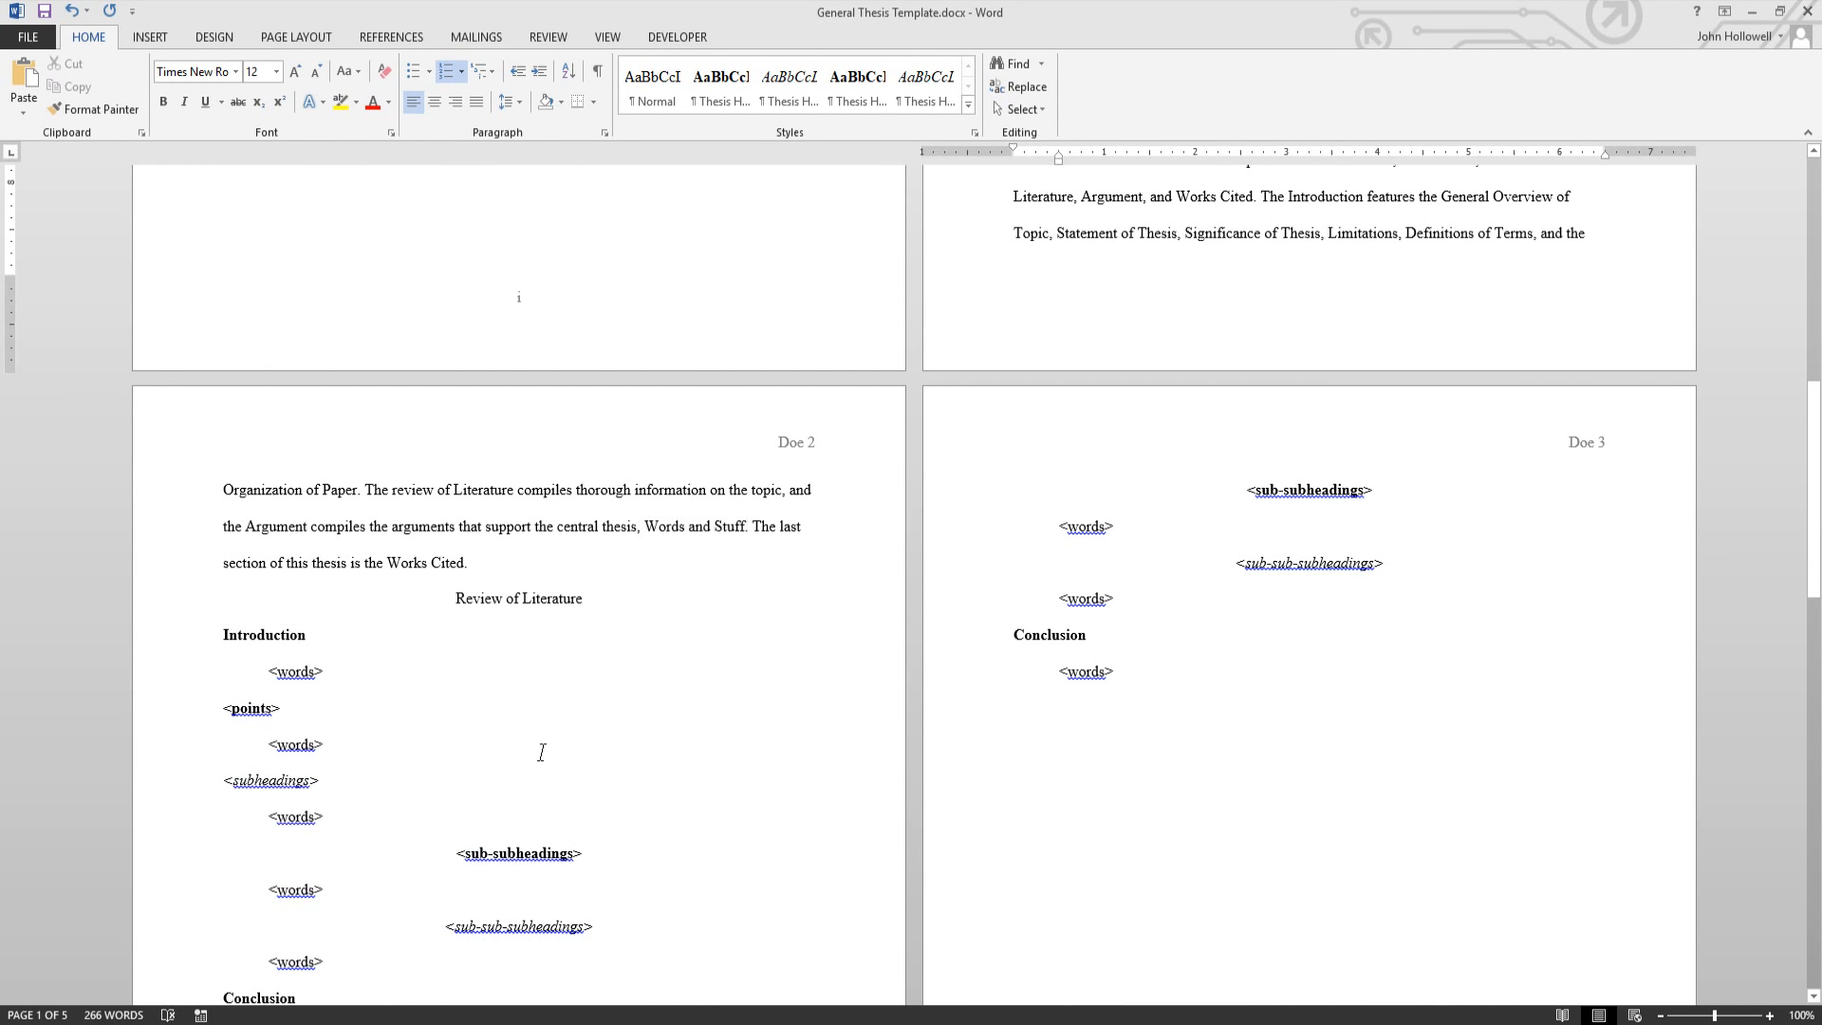
pyautogui.scroll(-3, 541, 753)
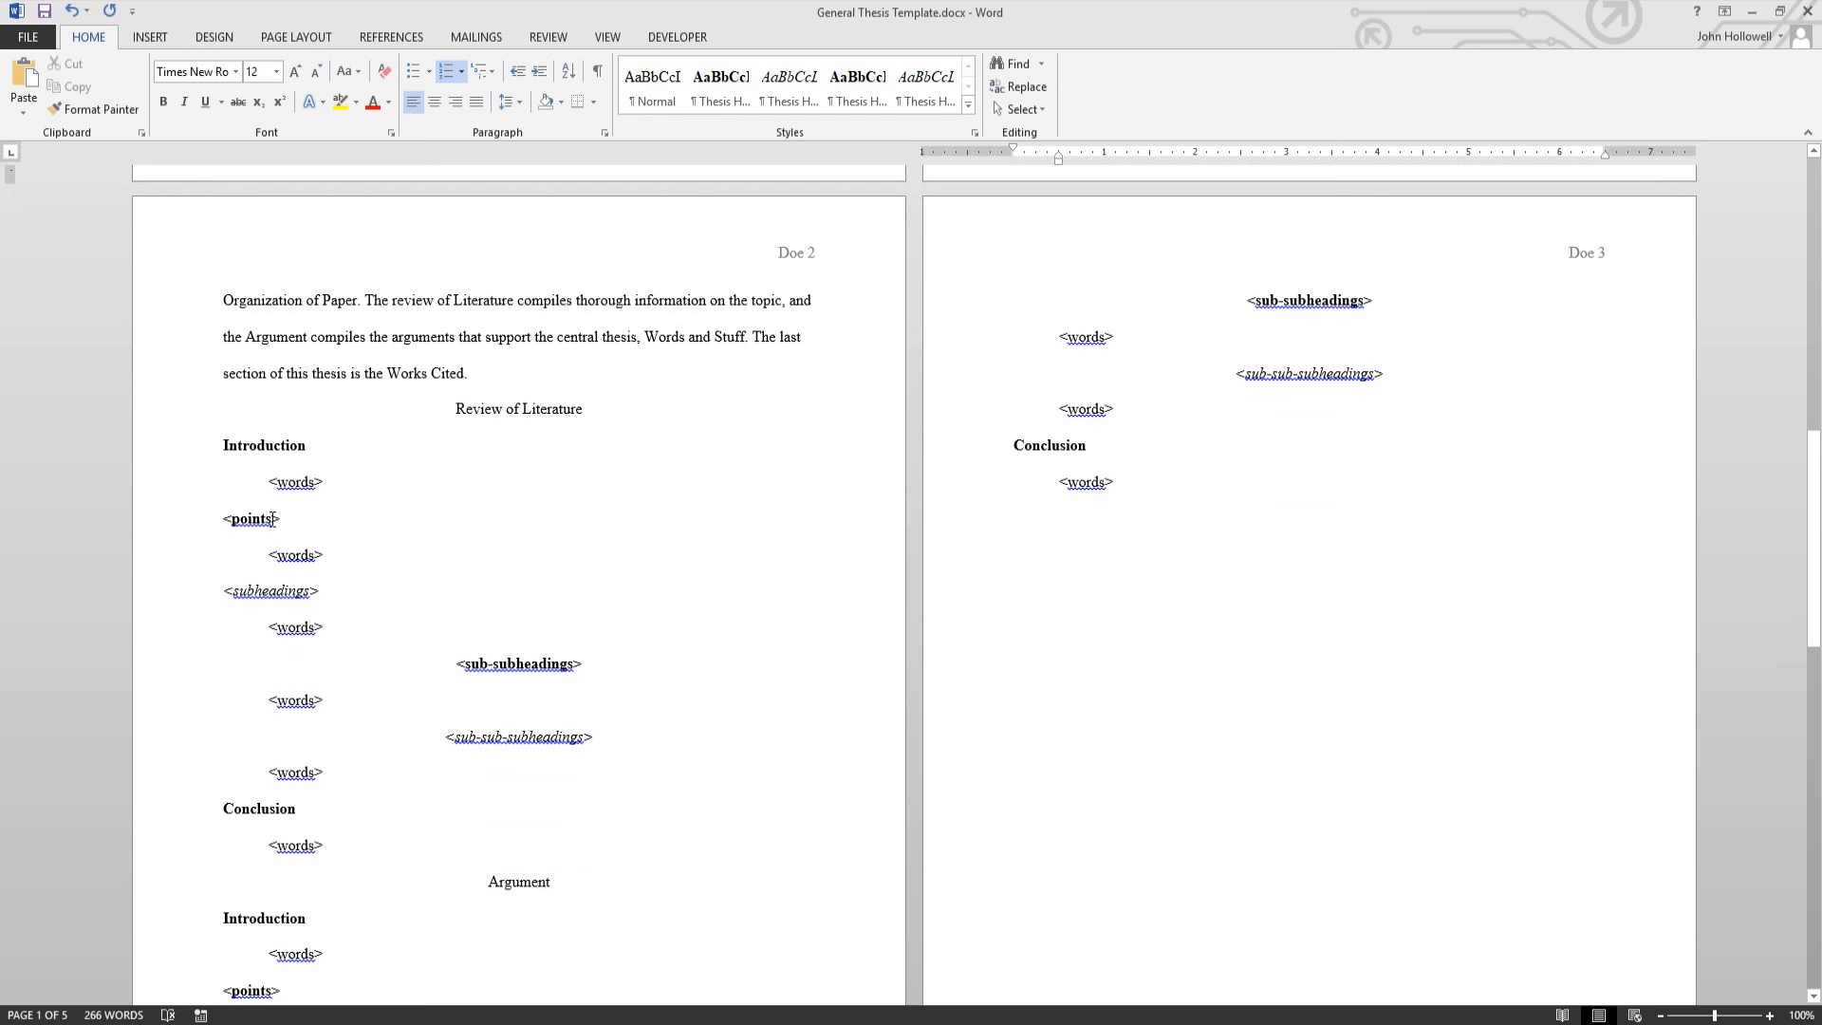
pyautogui.scroll(-3, 272, 518)
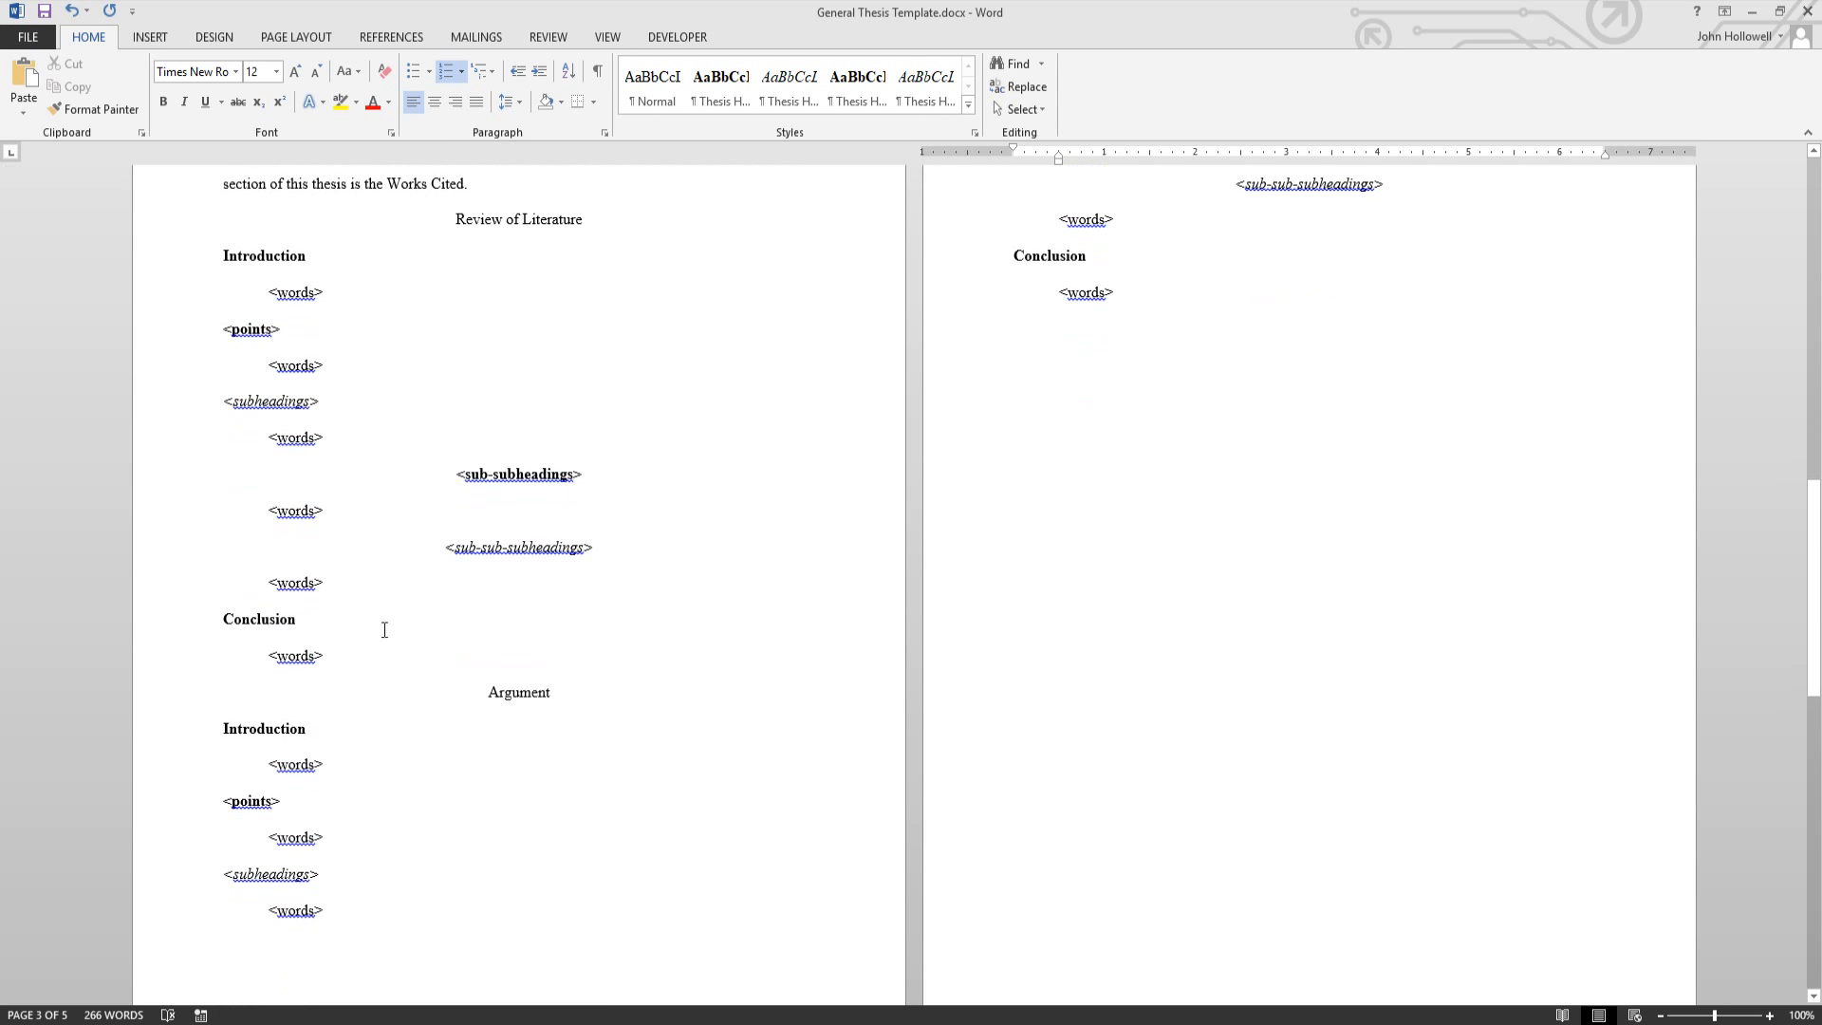
pyautogui.click(249, 329)
pyautogui.click(265, 400)
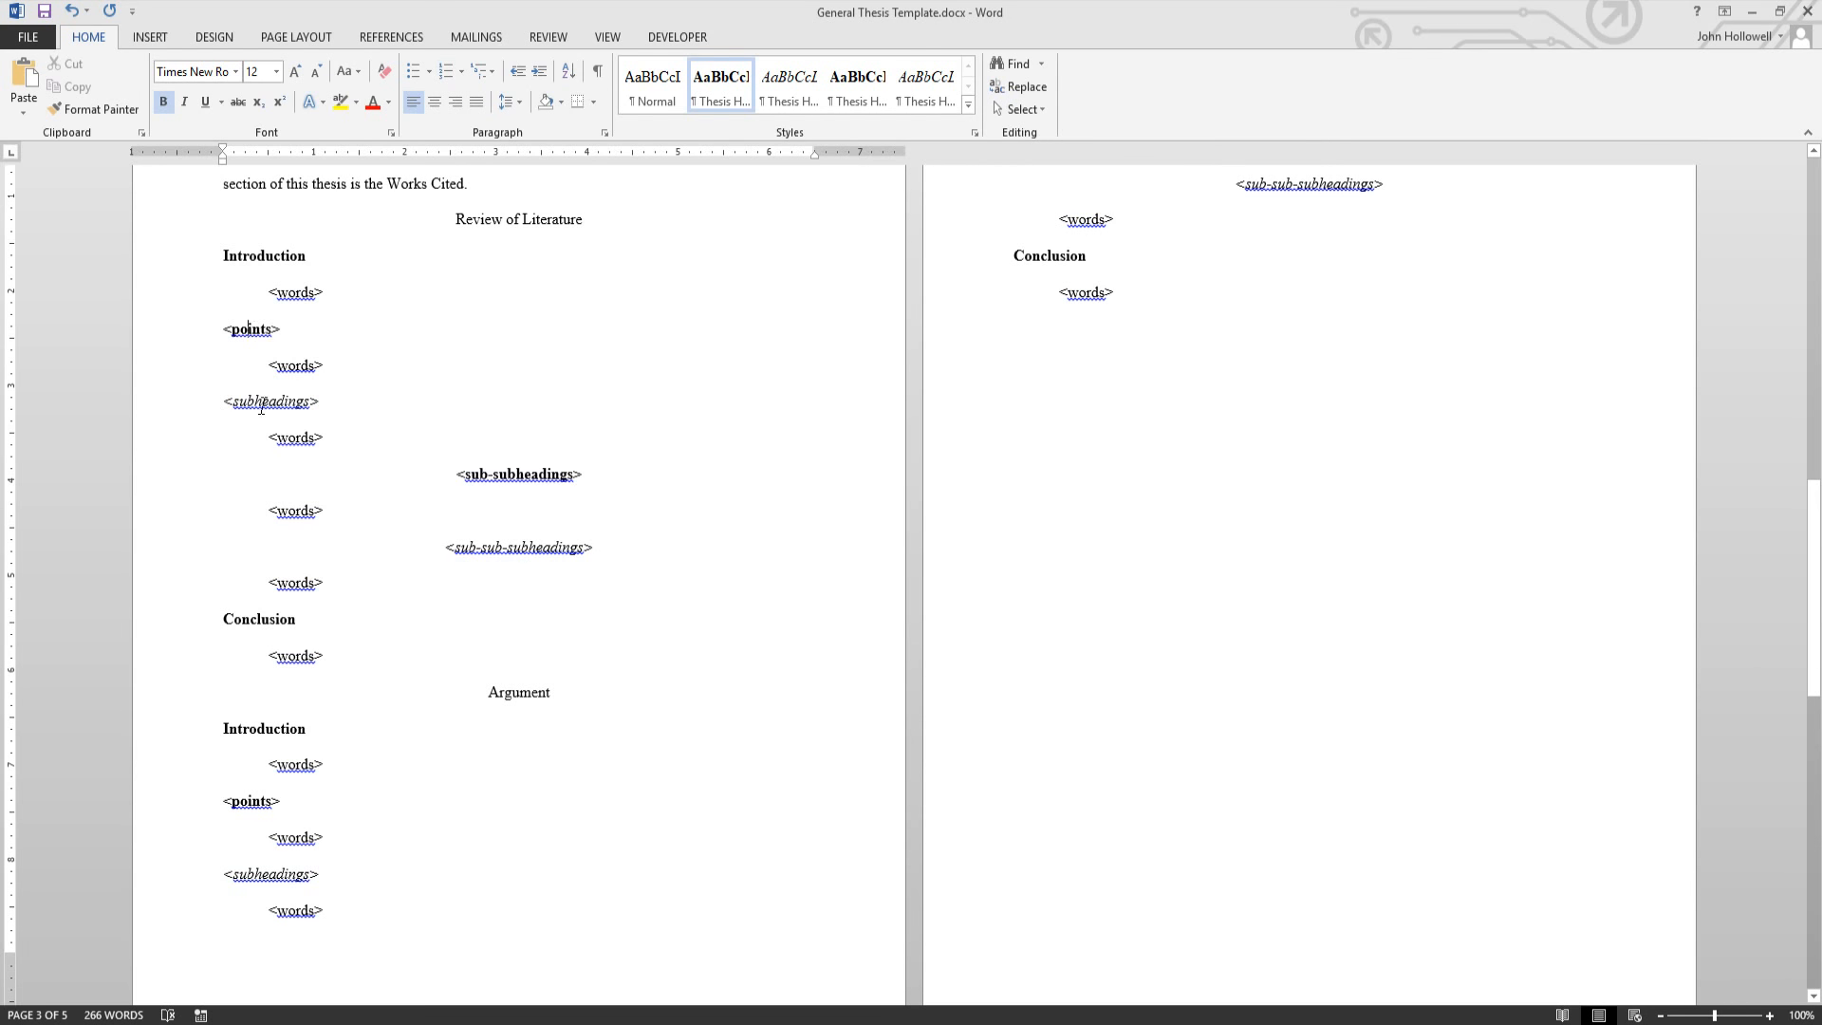
pyautogui.click(460, 472)
pyautogui.click(488, 547)
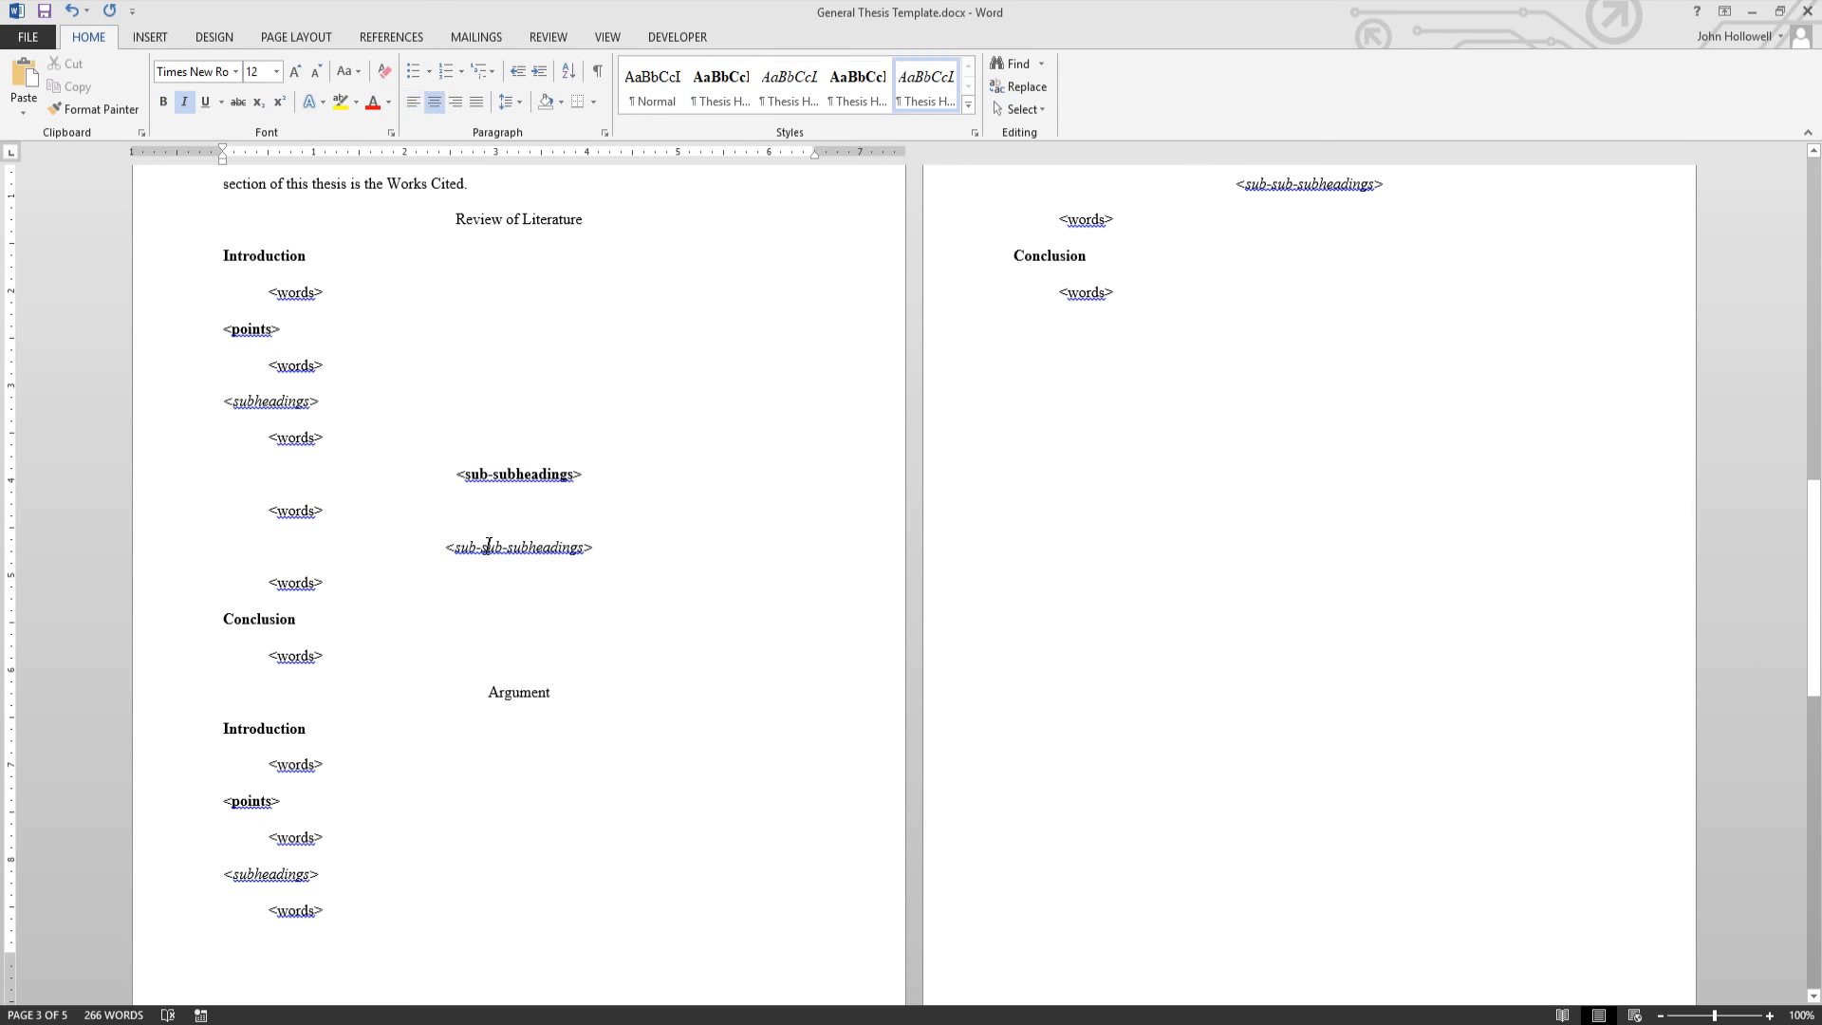
pyautogui.click(304, 444)
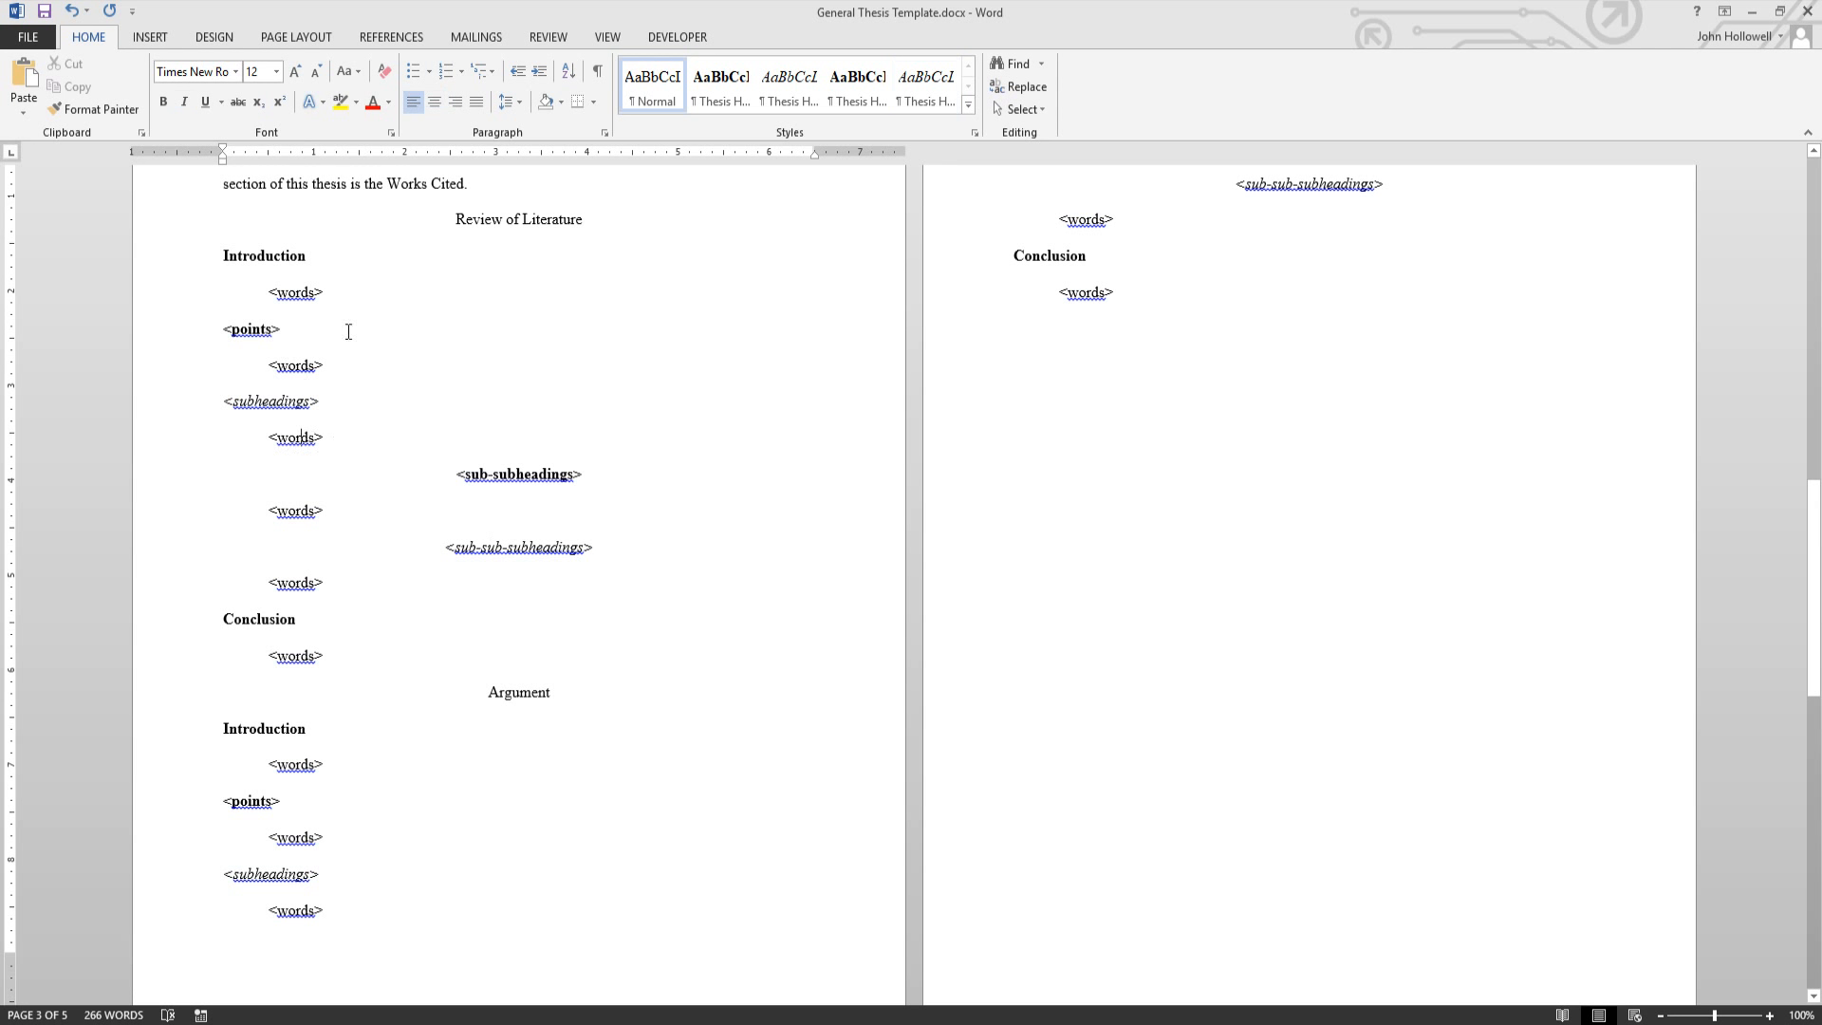
pyautogui.click(330, 399)
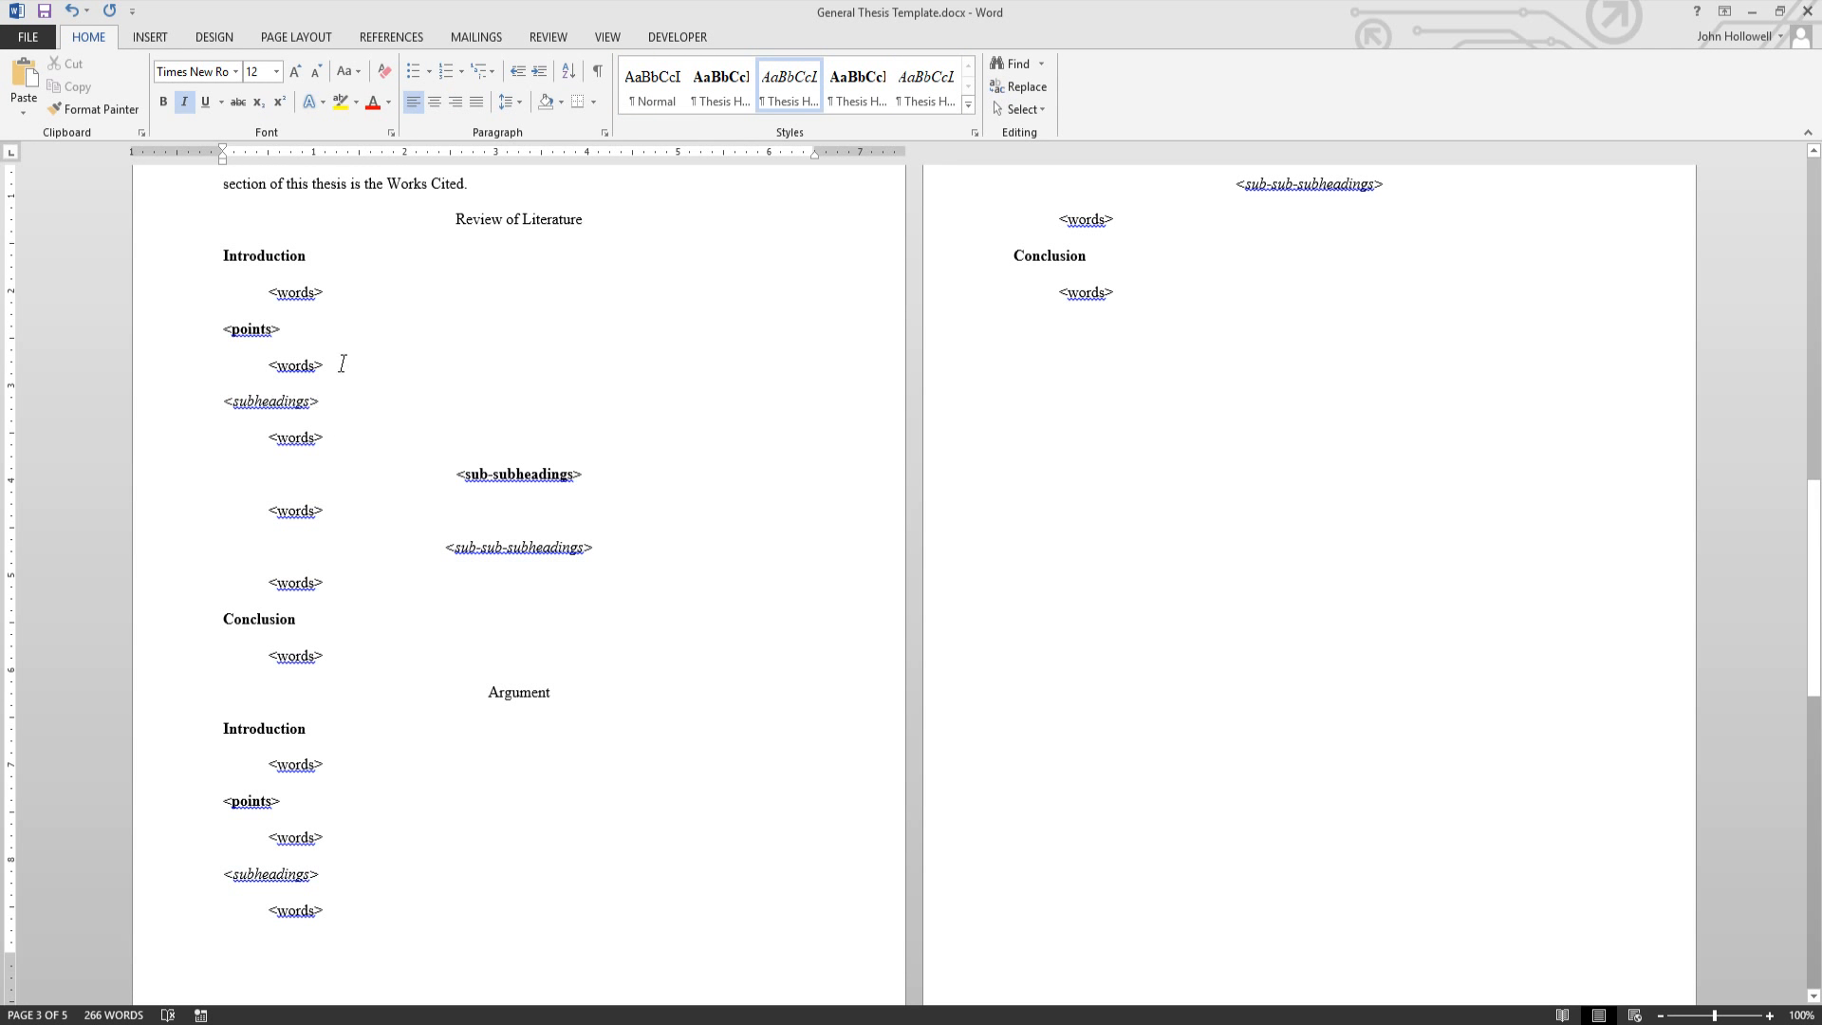
pyautogui.click(342, 364)
# - Add a 'Heading Title' line above <subheadings> and give it the centred italic thesis heading style
pyautogui.press('Return')
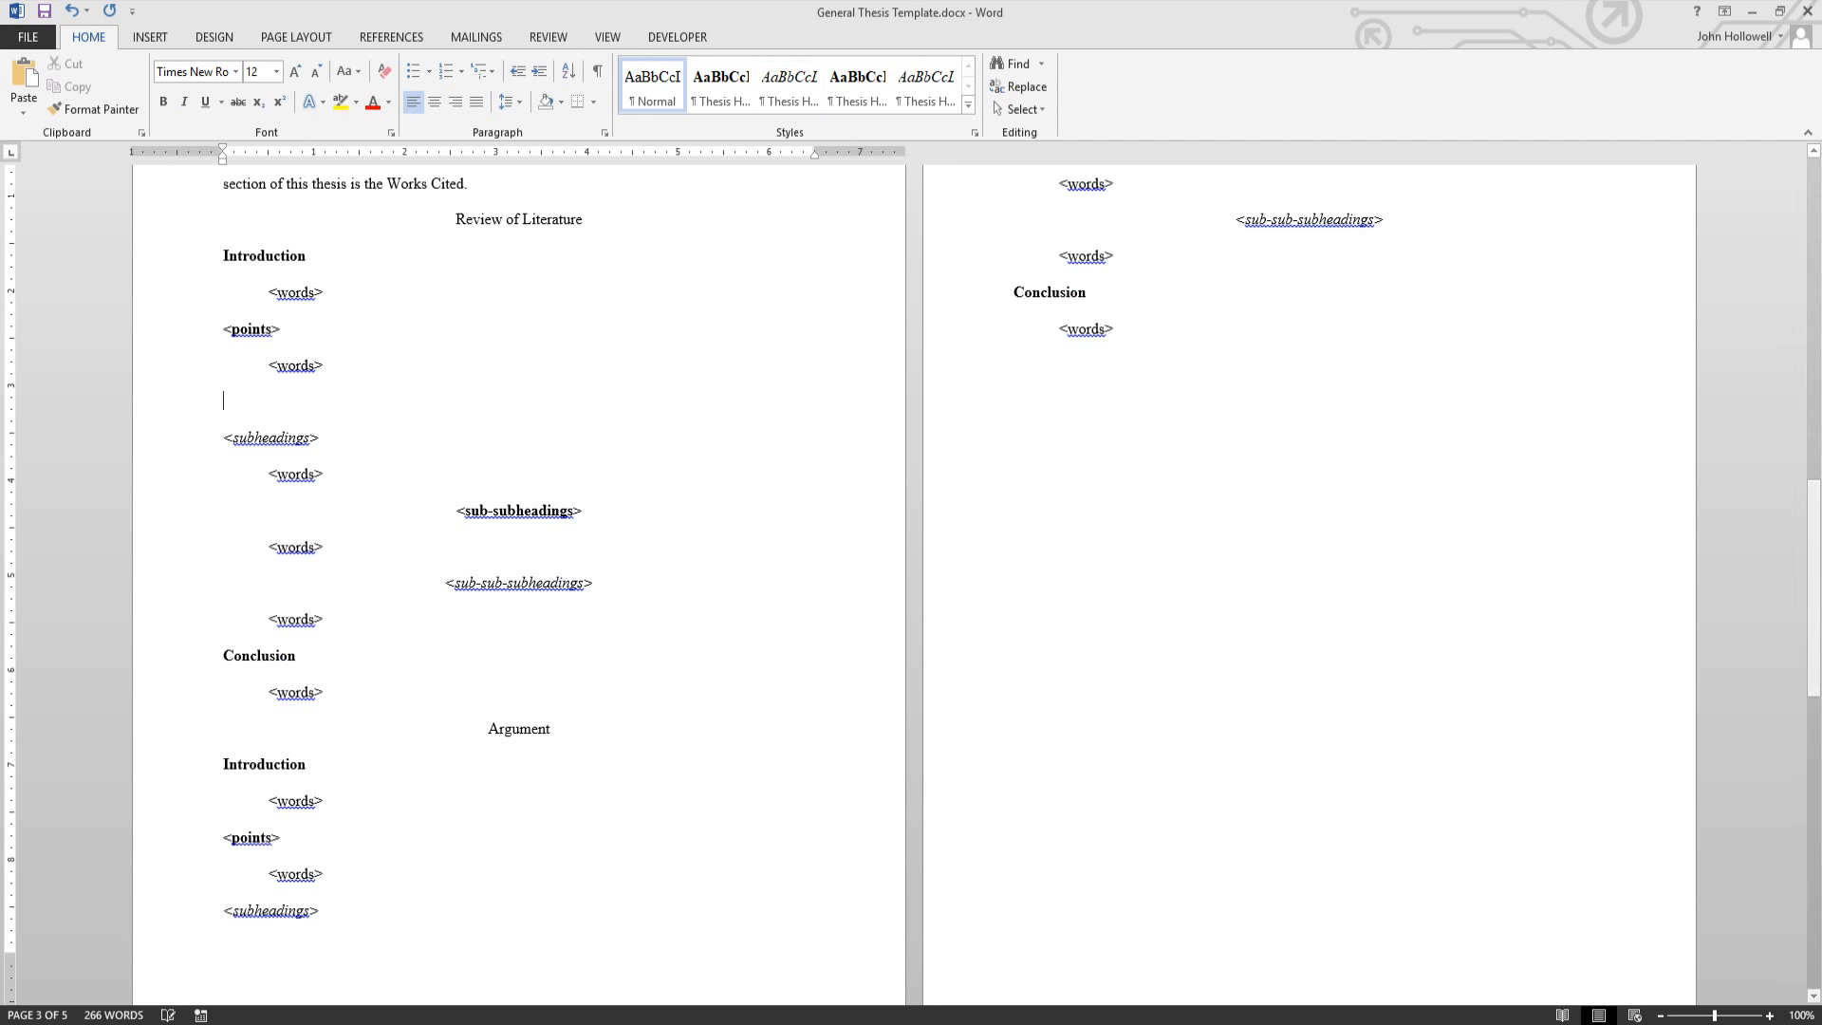
pyautogui.write('Heading Title')
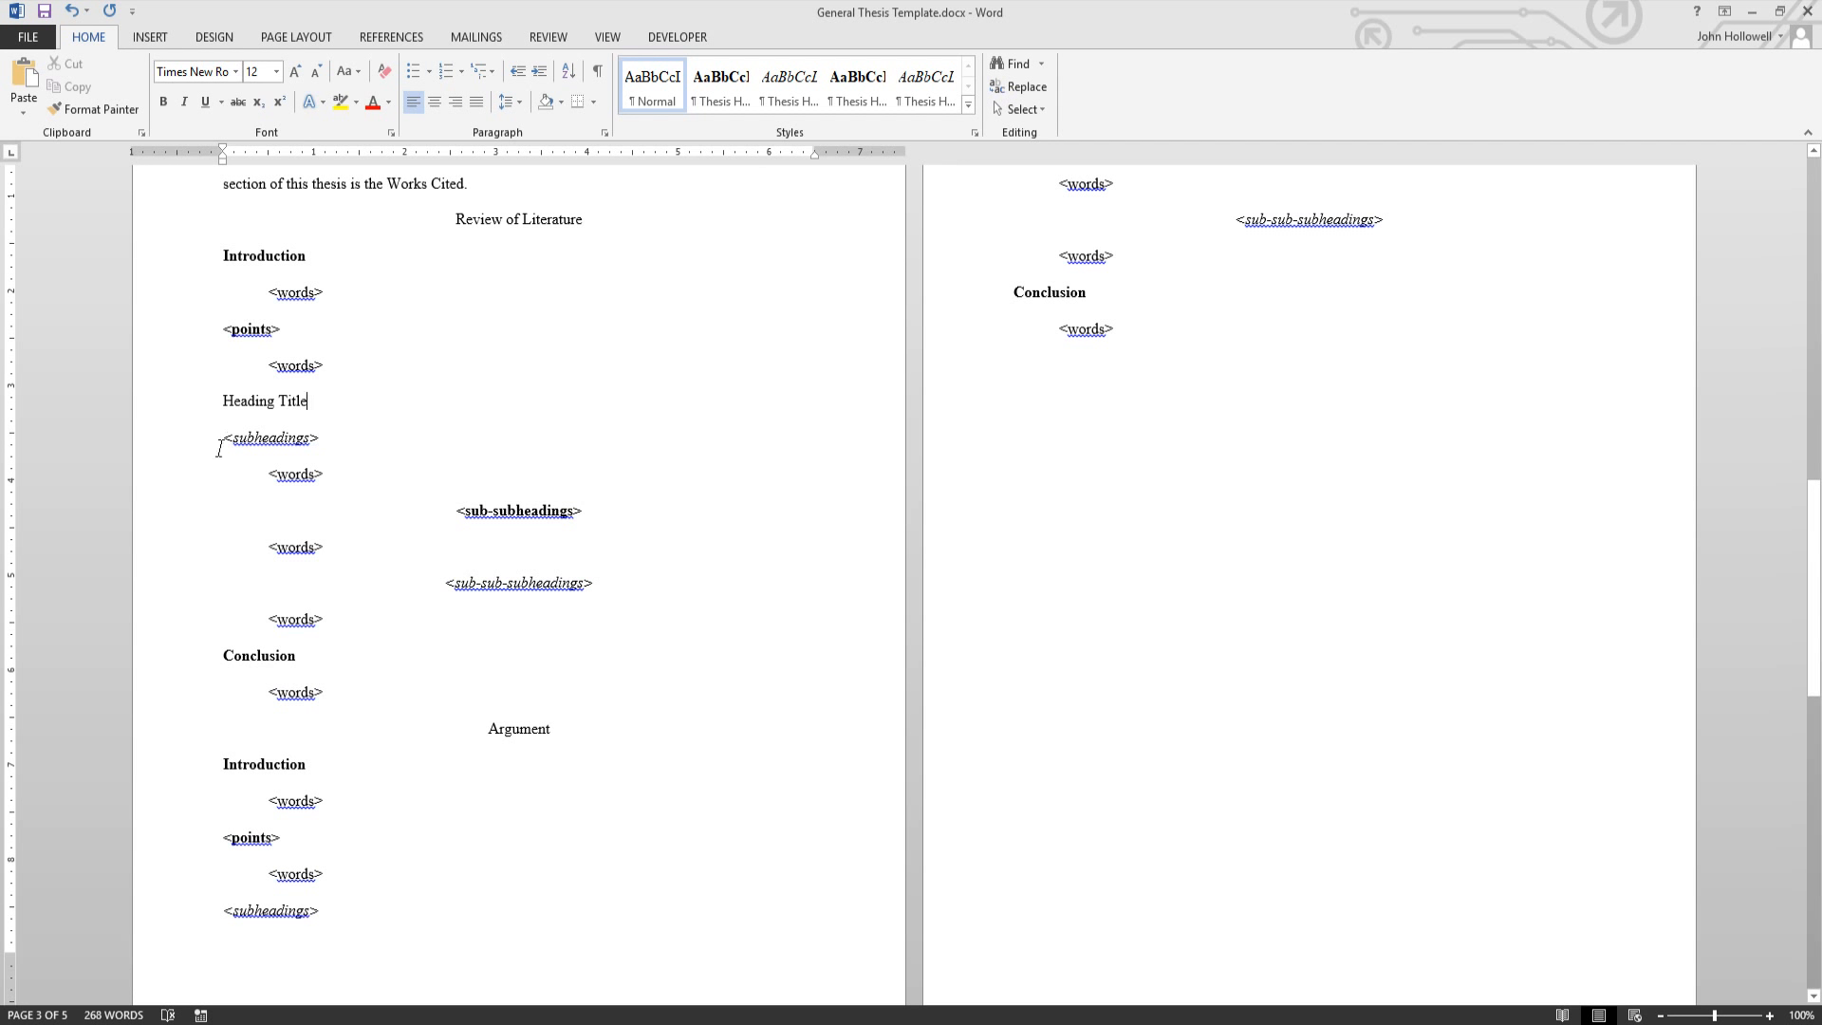
pyautogui.click(730, 97)
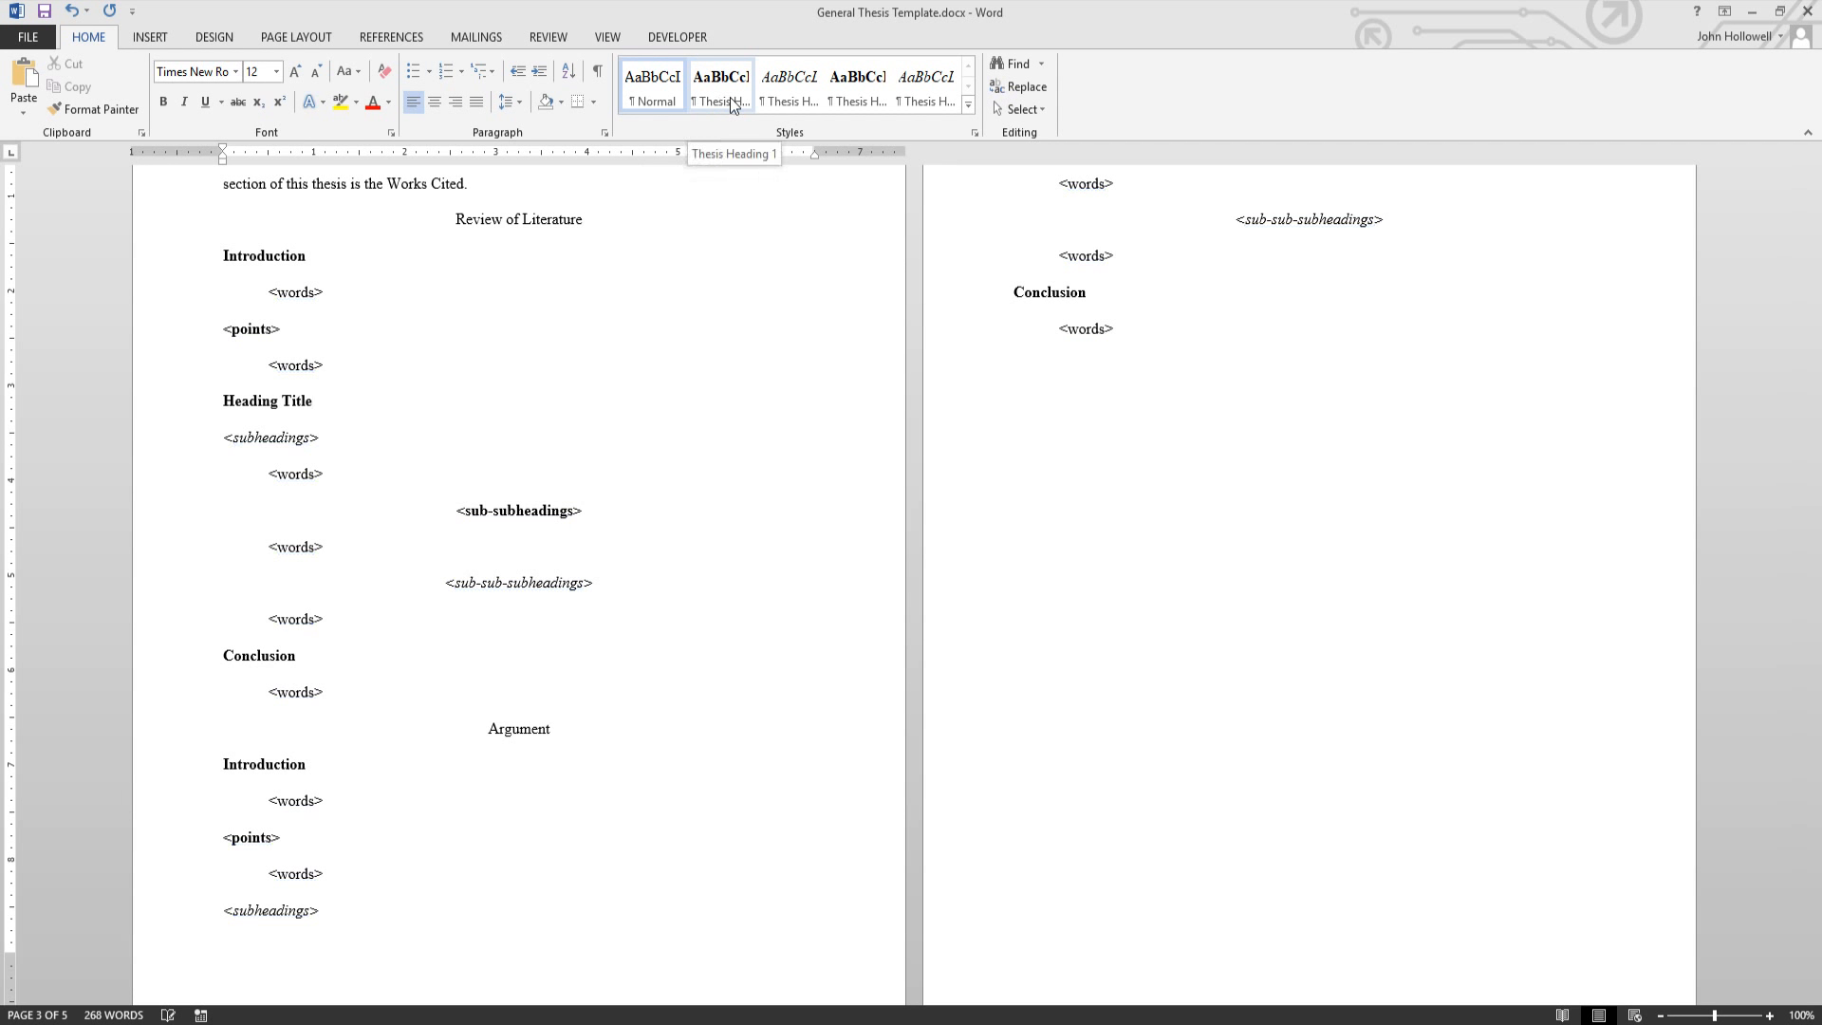
pyautogui.click(798, 98)
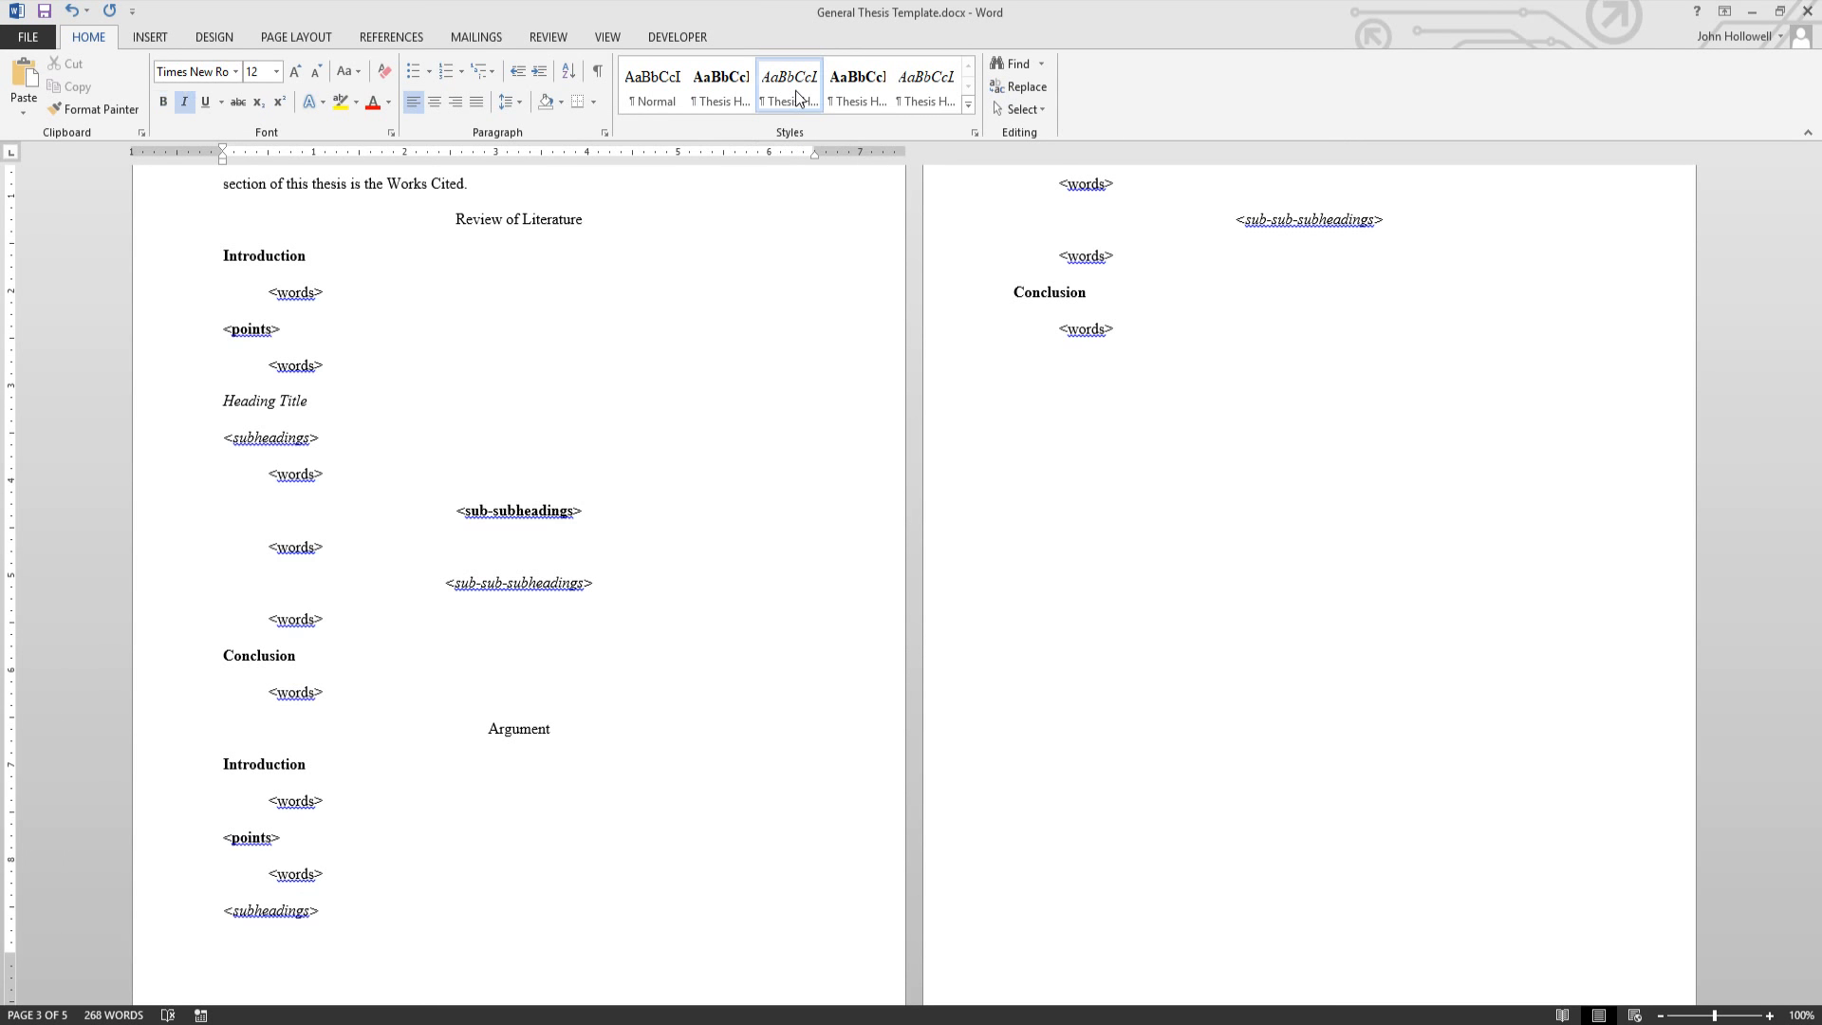
pyautogui.click(862, 95)
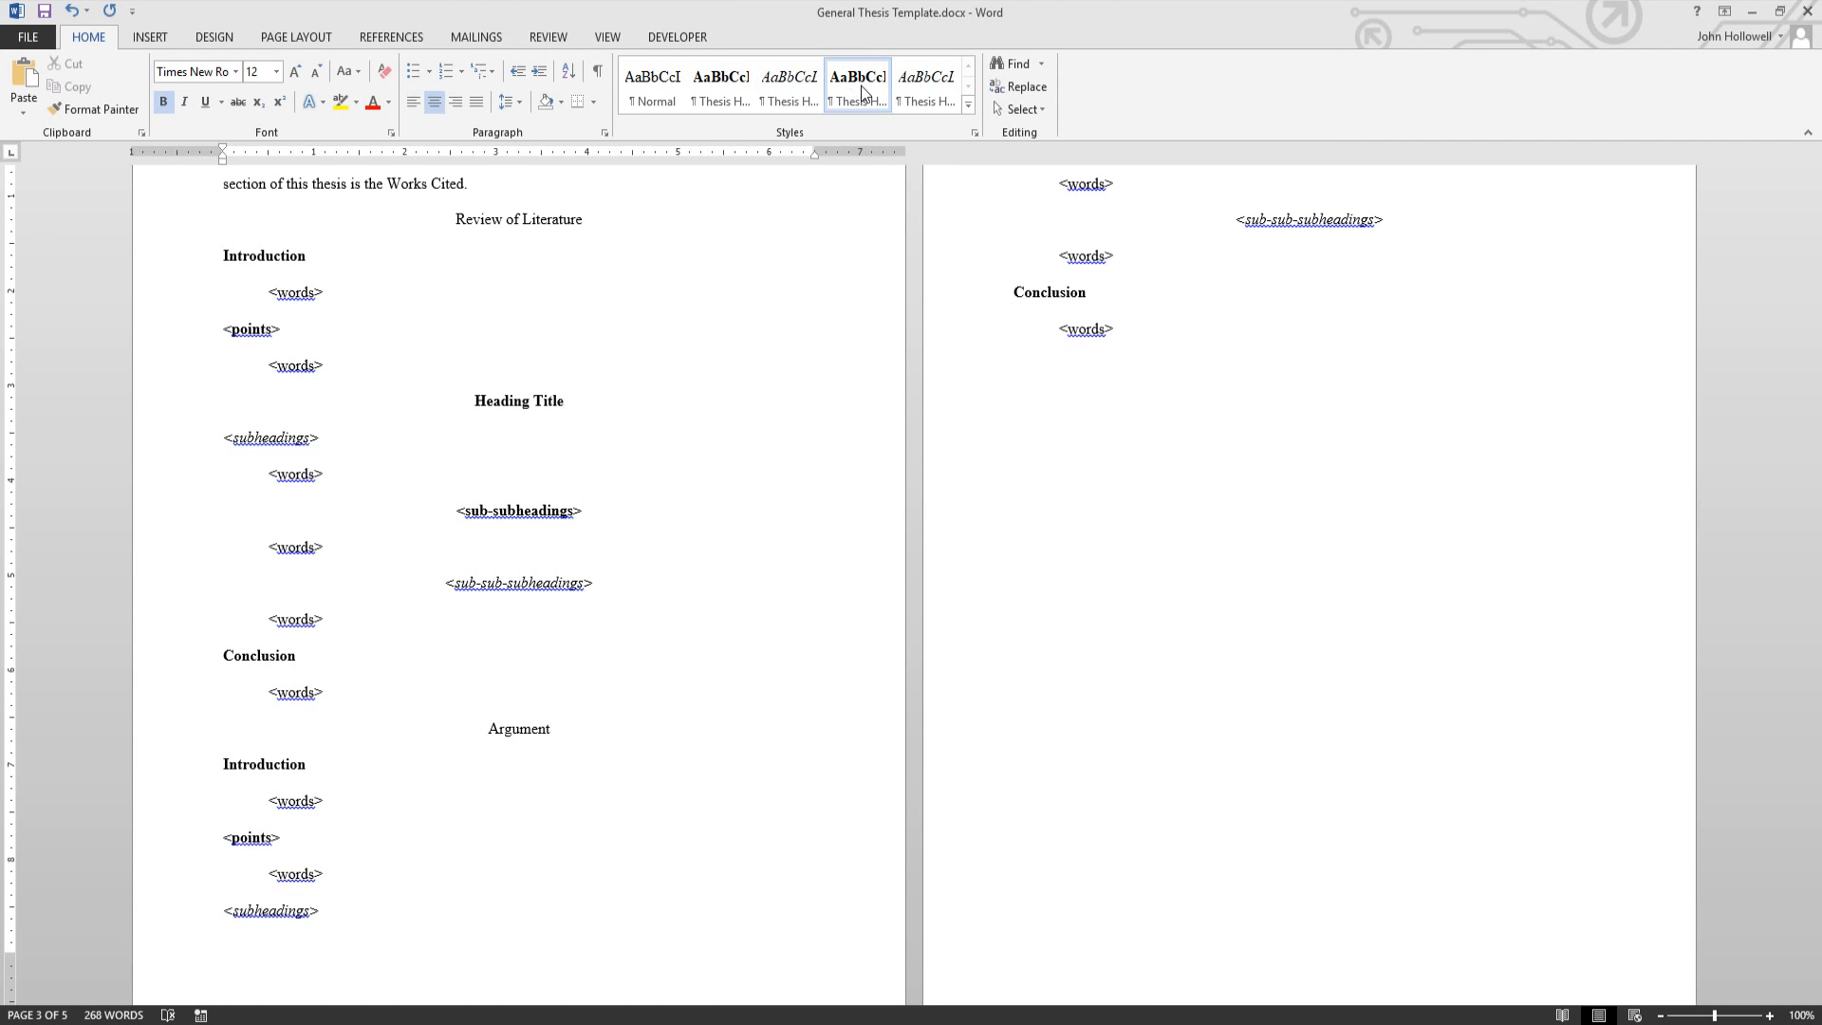
pyautogui.click(918, 92)
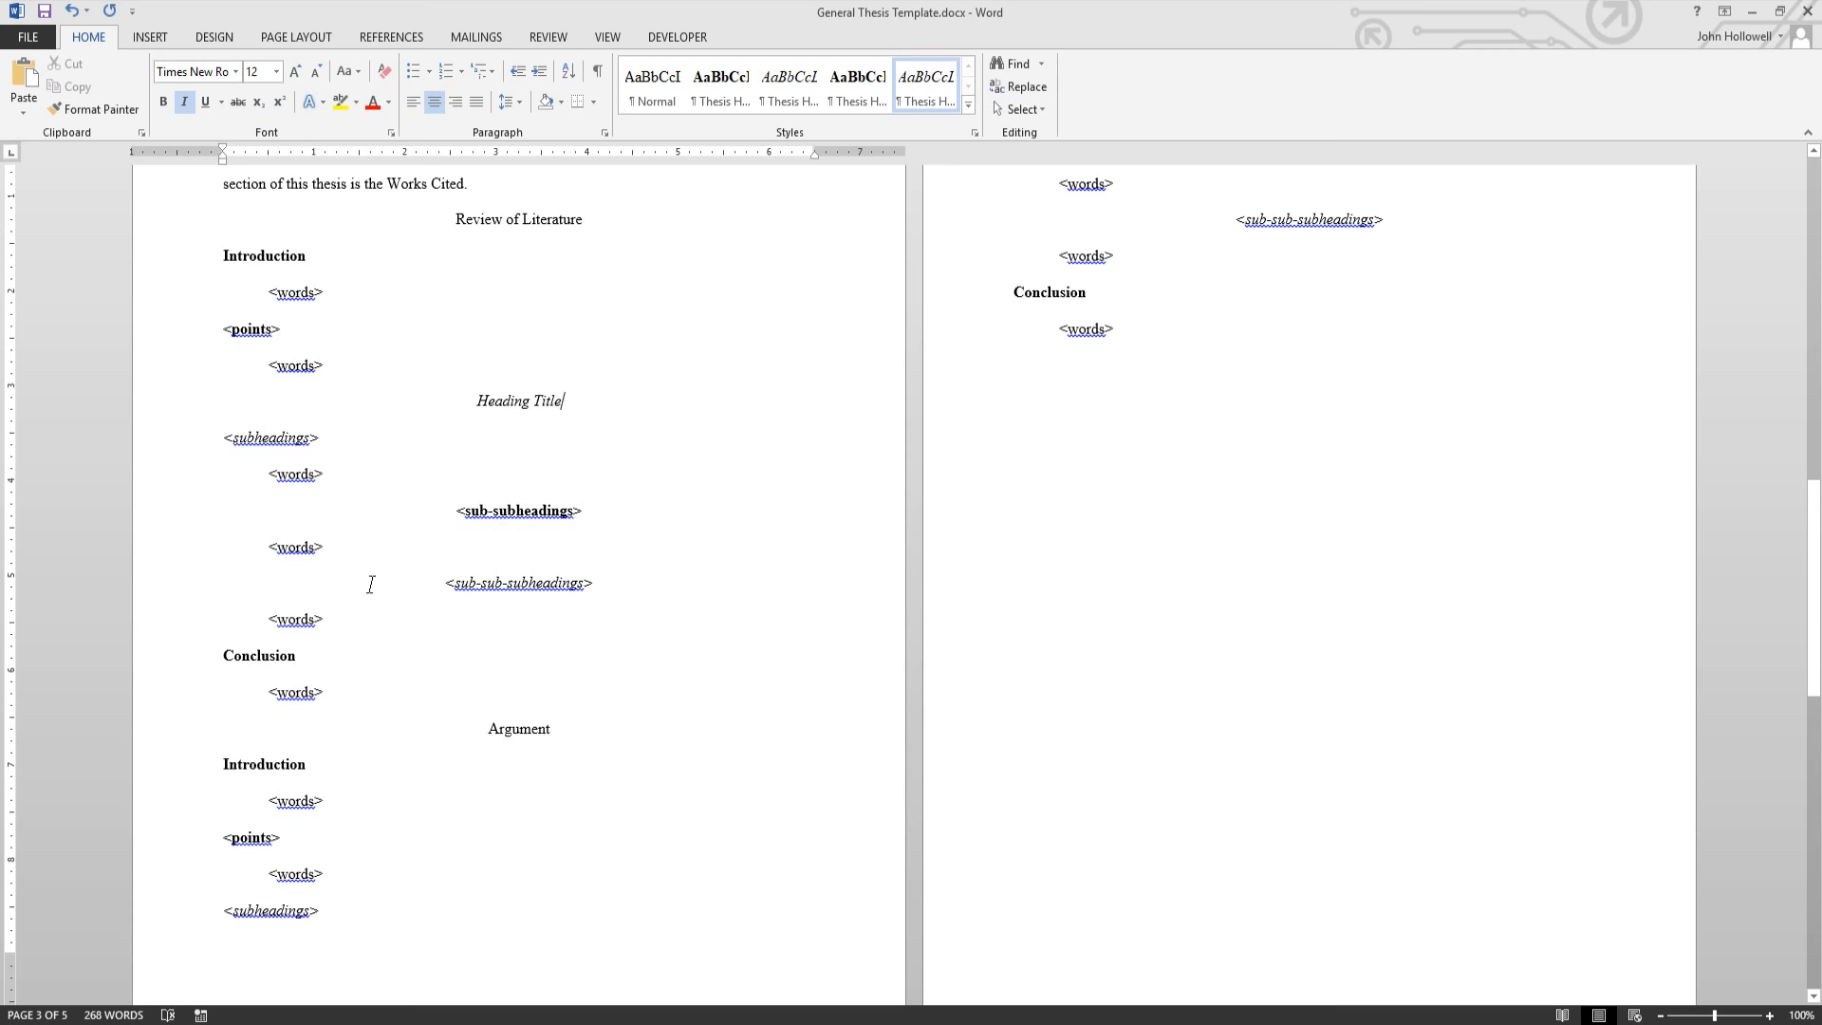
# - Scroll down toward Works Cited, then back up to the title and table of contents
pyautogui.scroll(-3, 347, 602)
pyautogui.scroll(5, 665, 683)
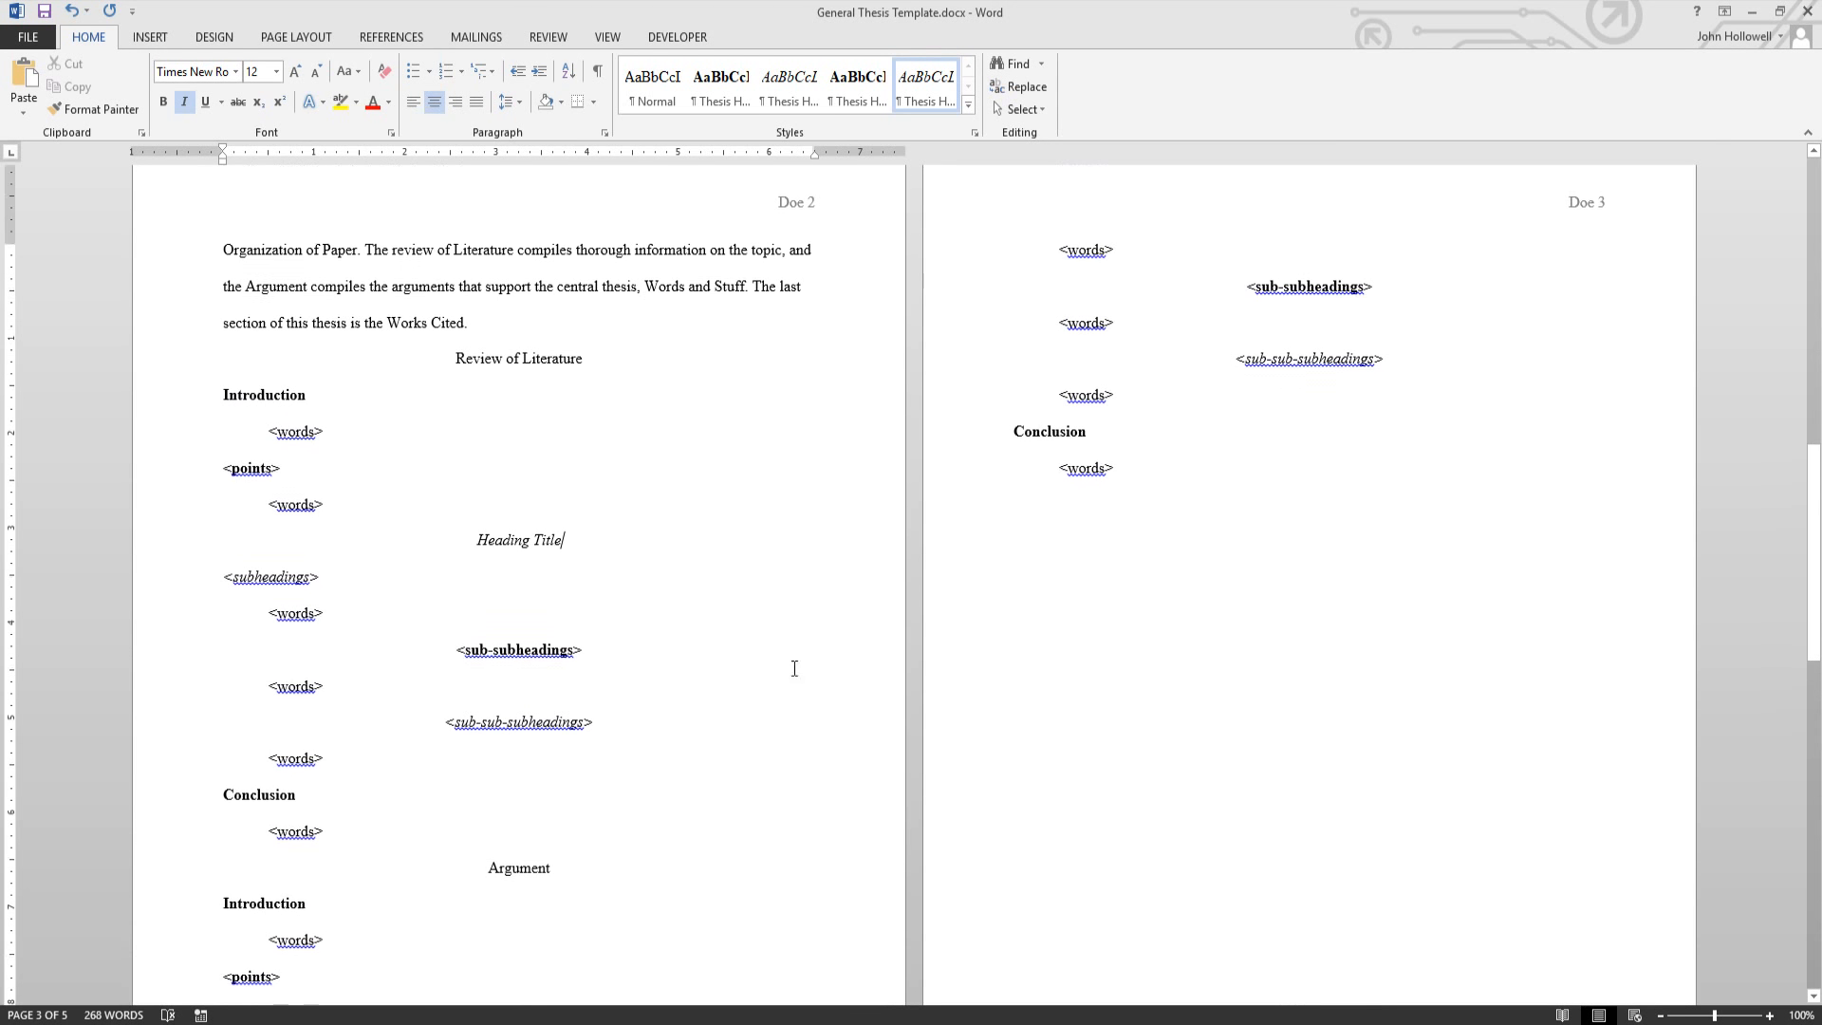
pyautogui.scroll(-8, 607, 673)
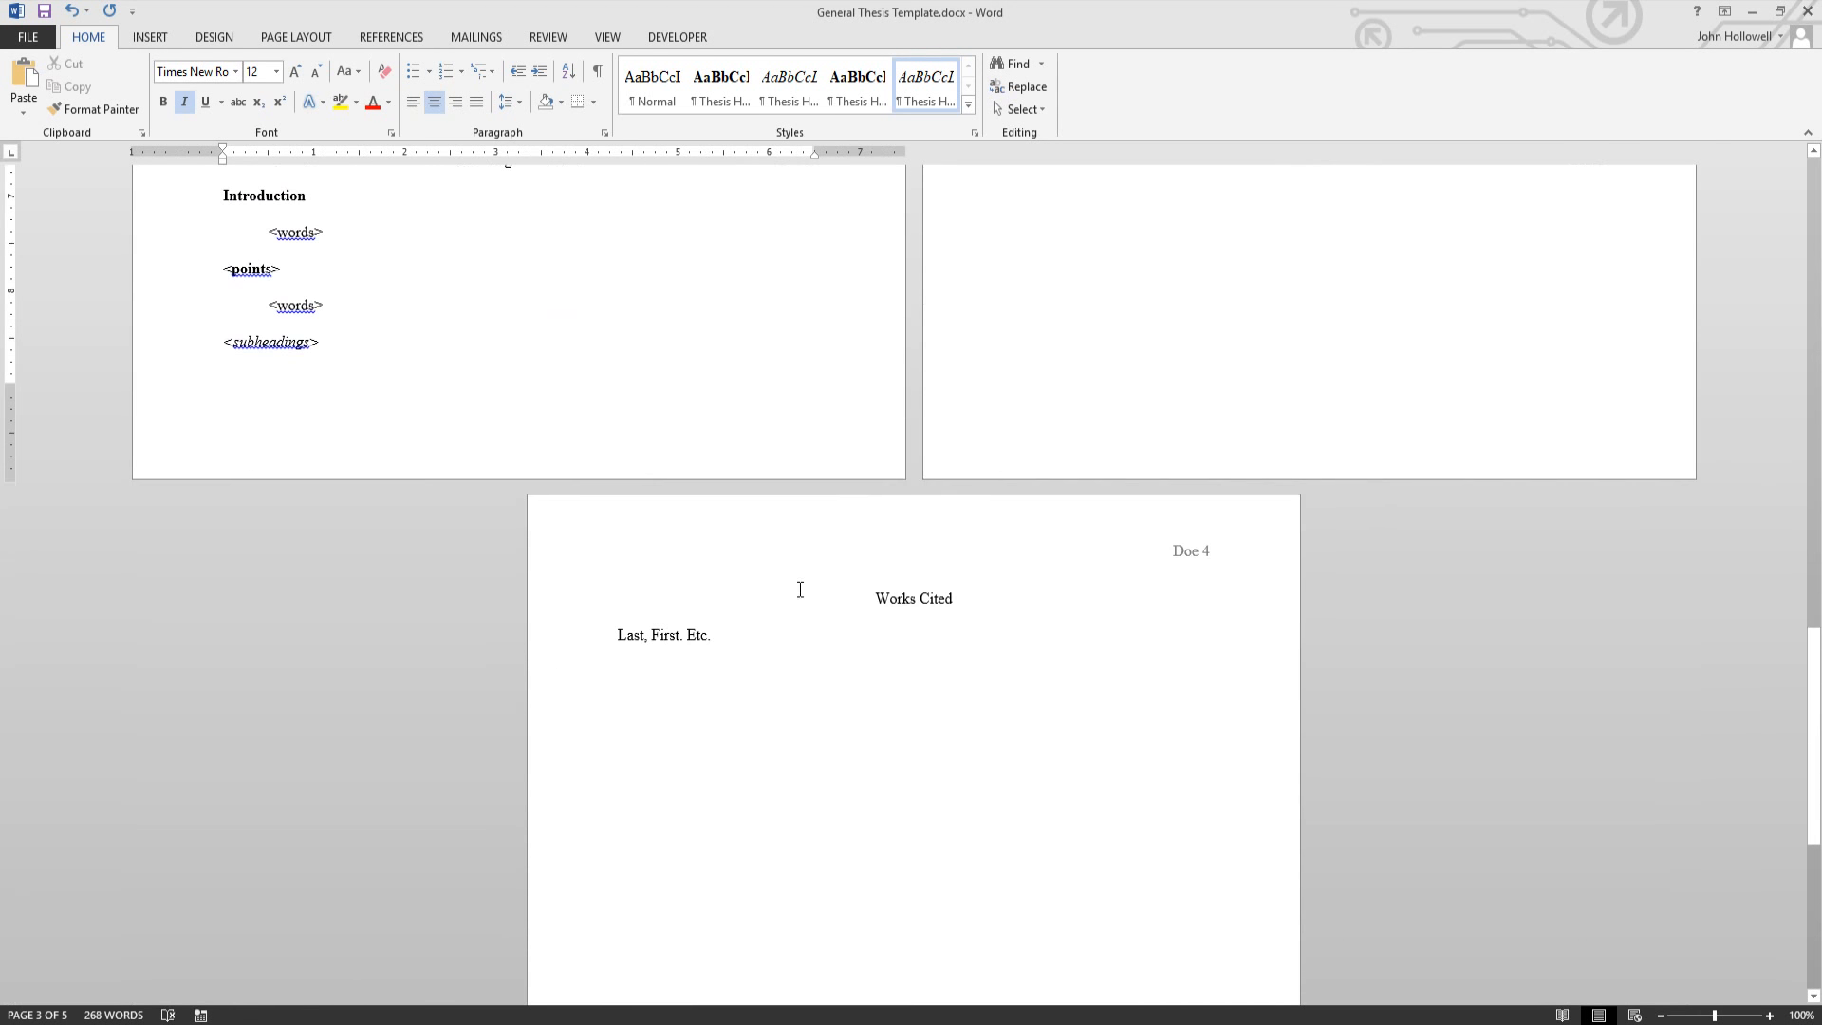
pyautogui.scroll(-3, 949, 731)
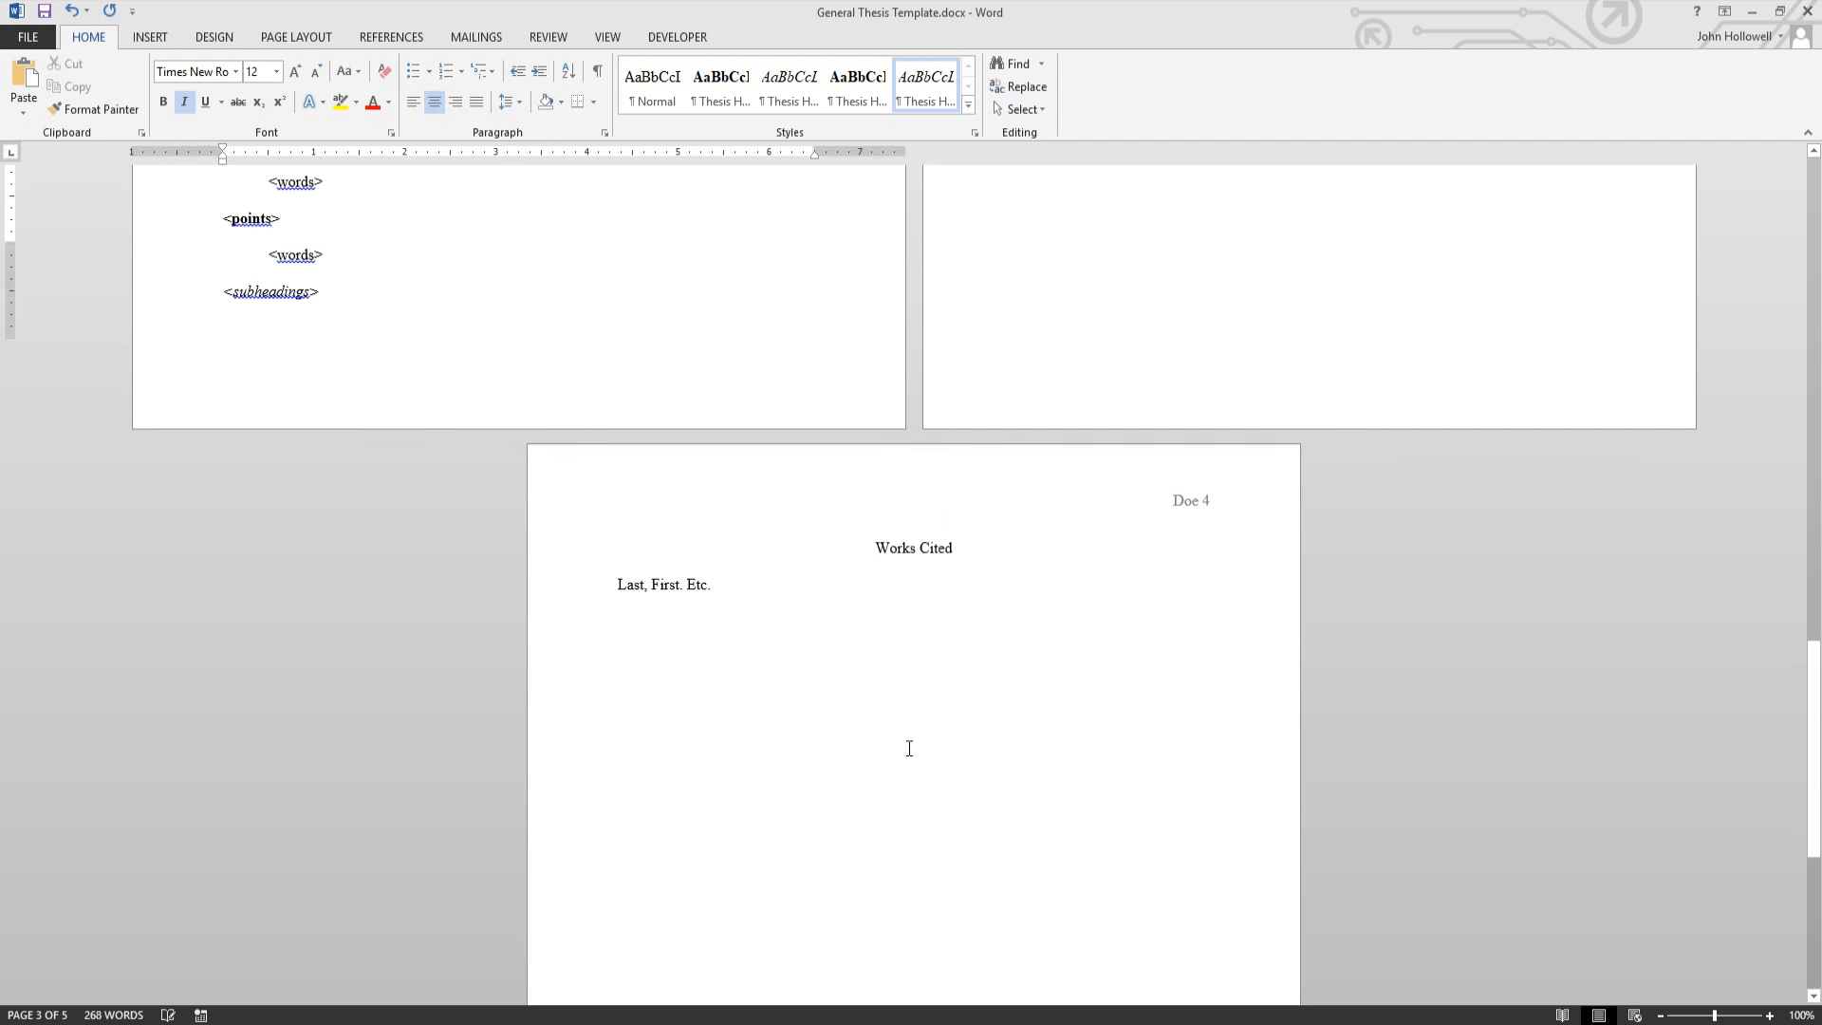
pyautogui.scroll(2, 822, 692)
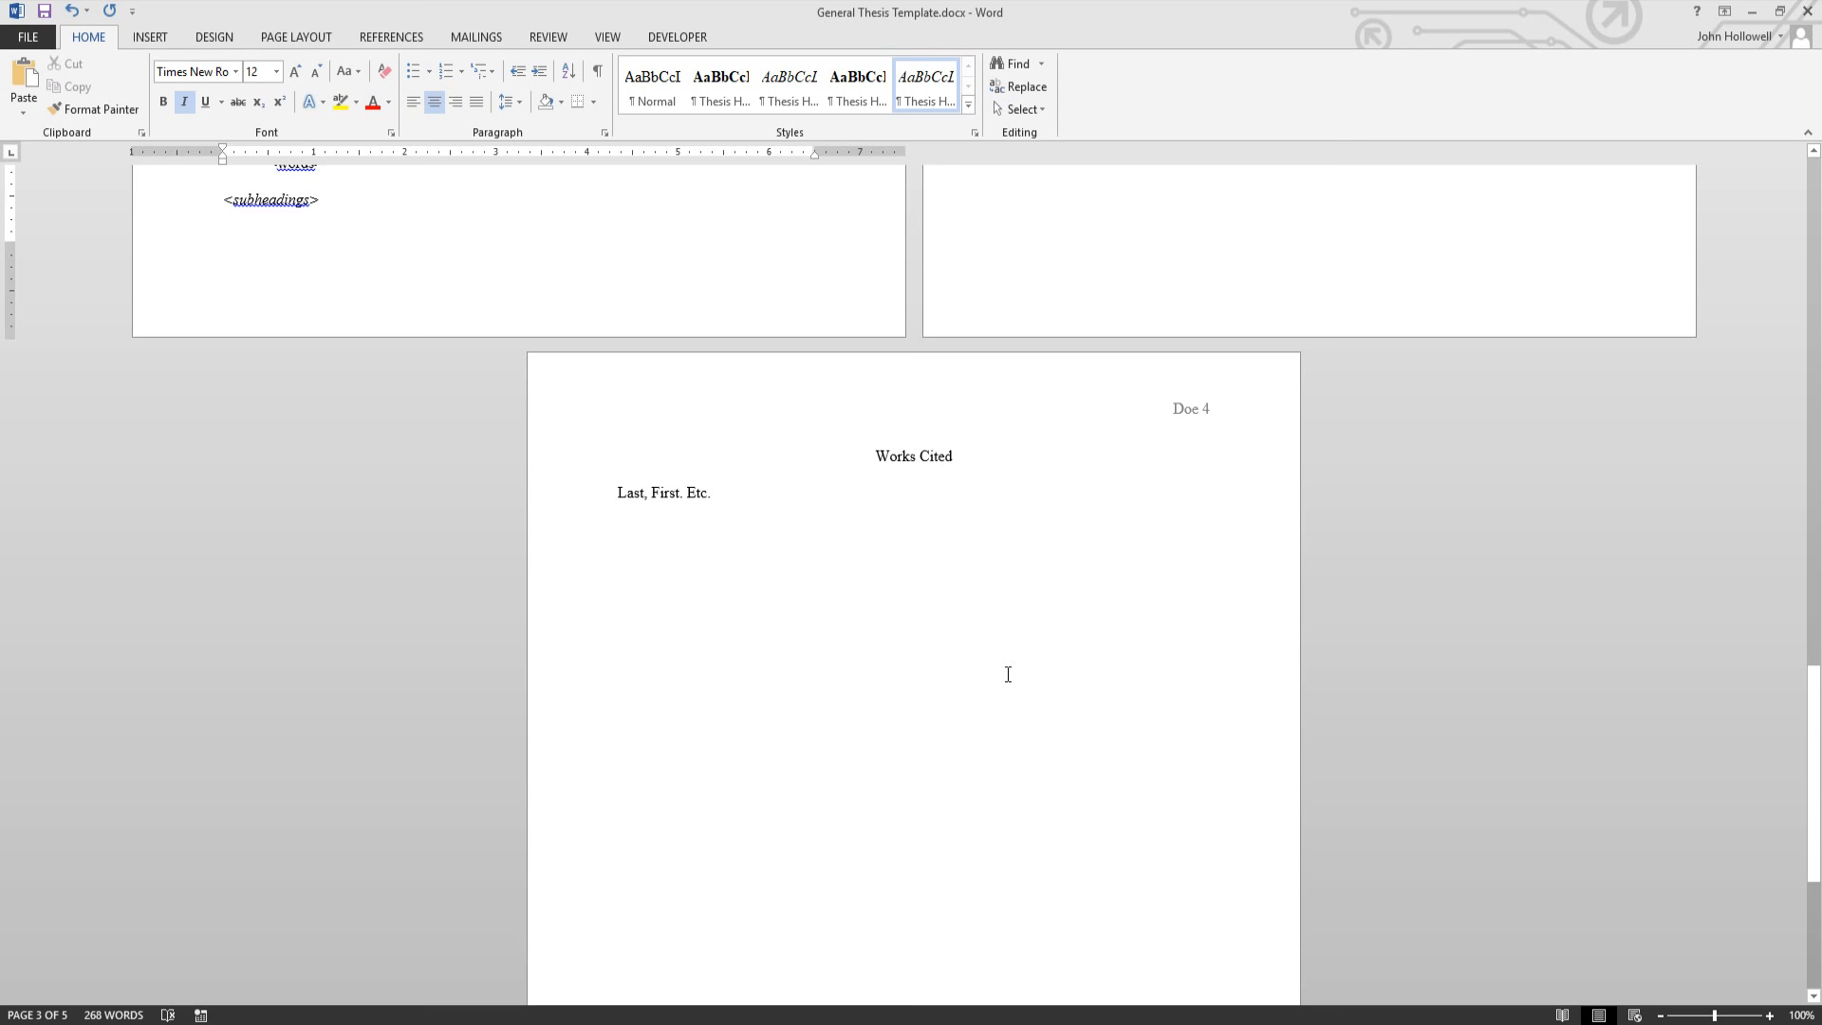
pyautogui.scroll(10, 901, 711)
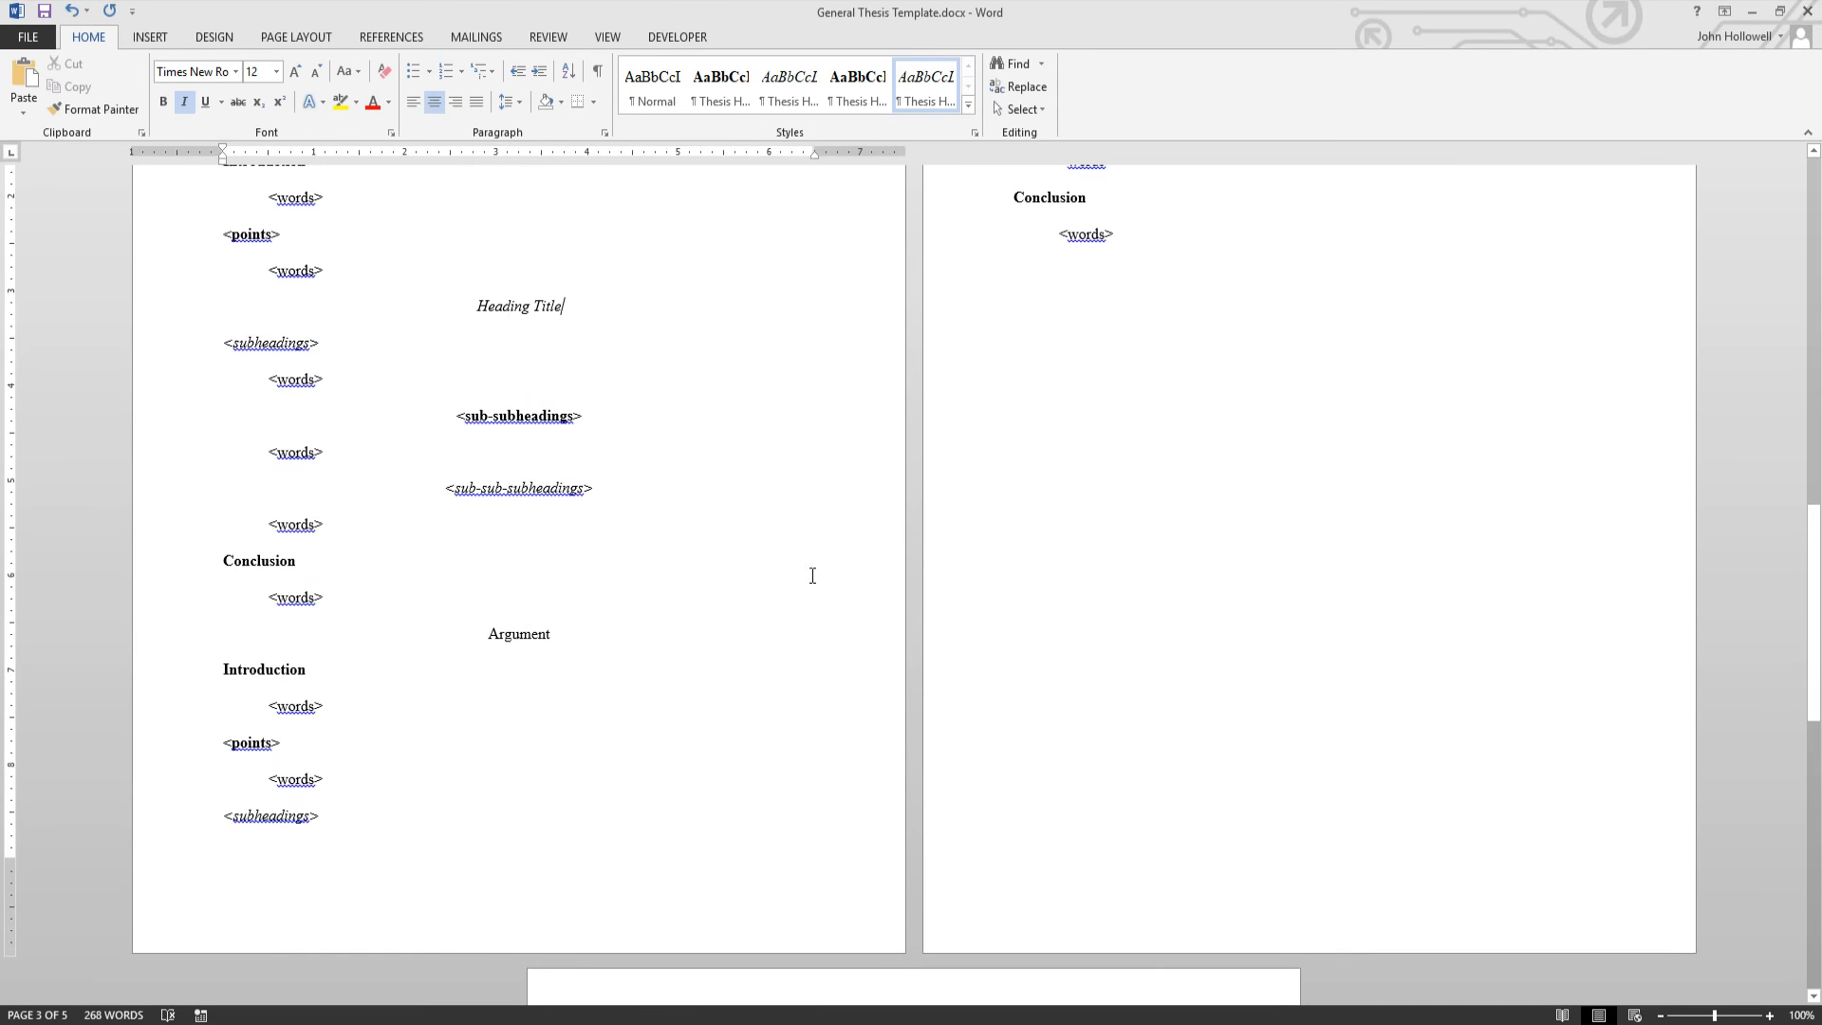
pyautogui.scroll(8, 881, 556)
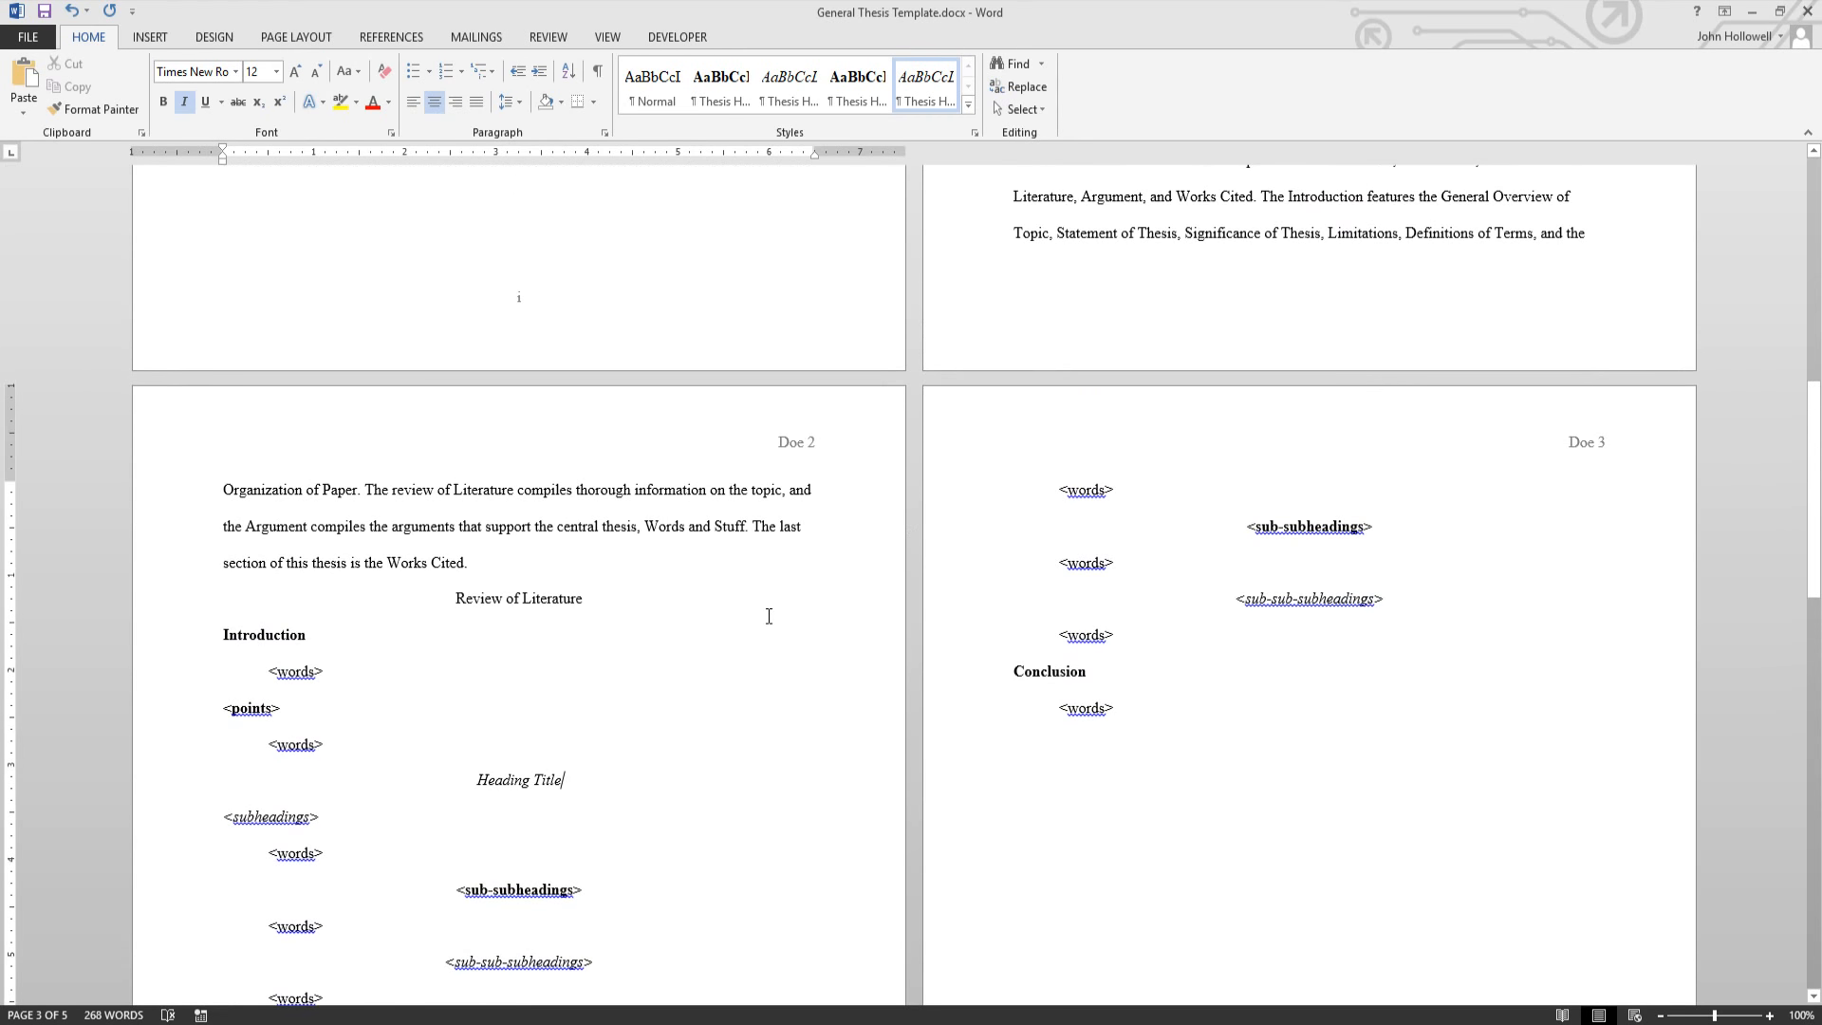
pyautogui.scroll(13, 768, 616)
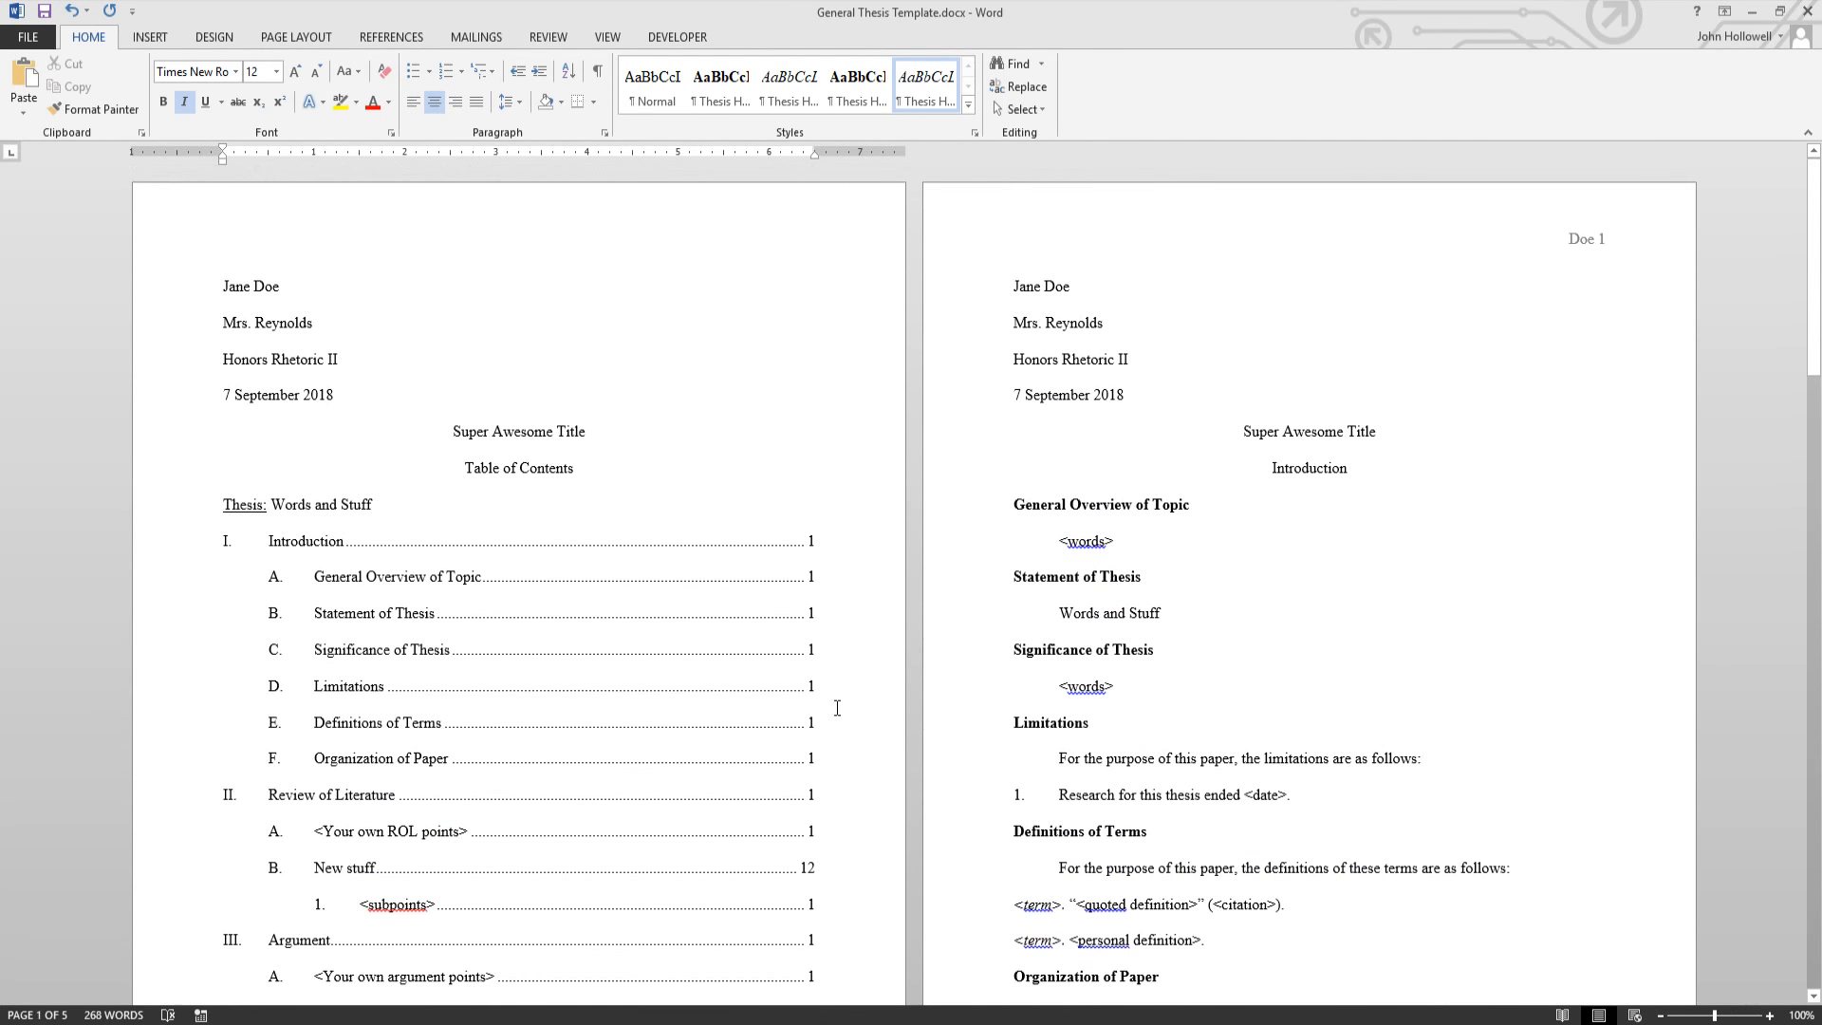